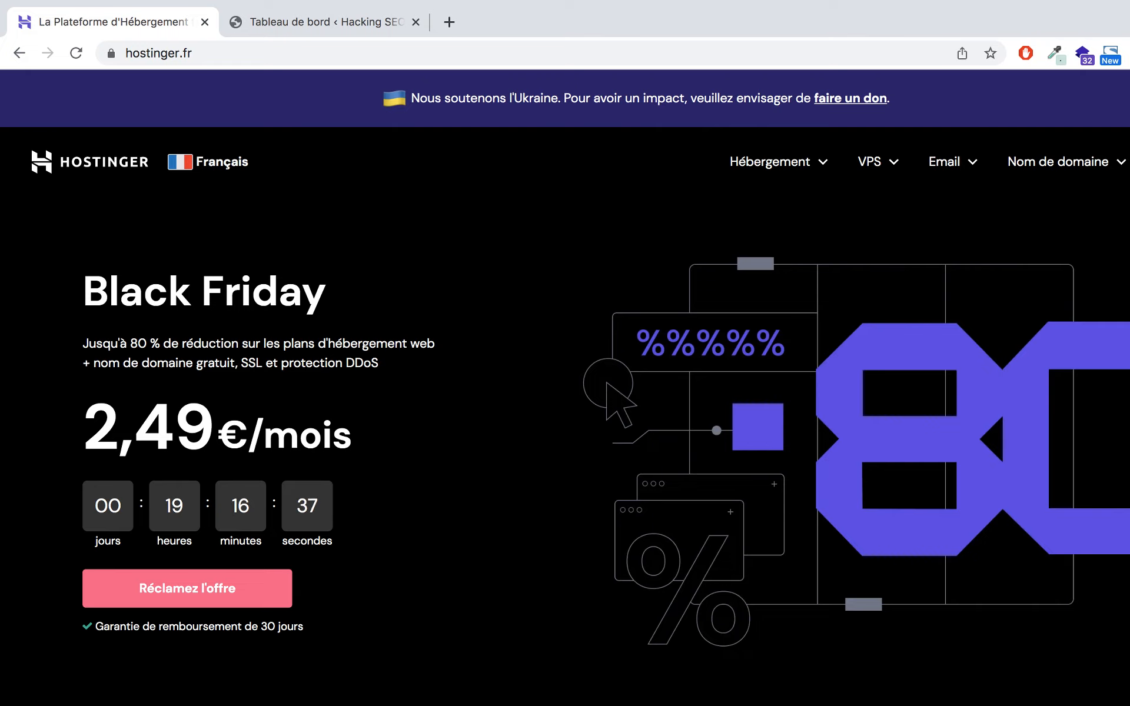
# Compare the prices and discounts of the three web hosting plans on the Hostinger home page
pyautogui.scroll(-10, 565, 412)
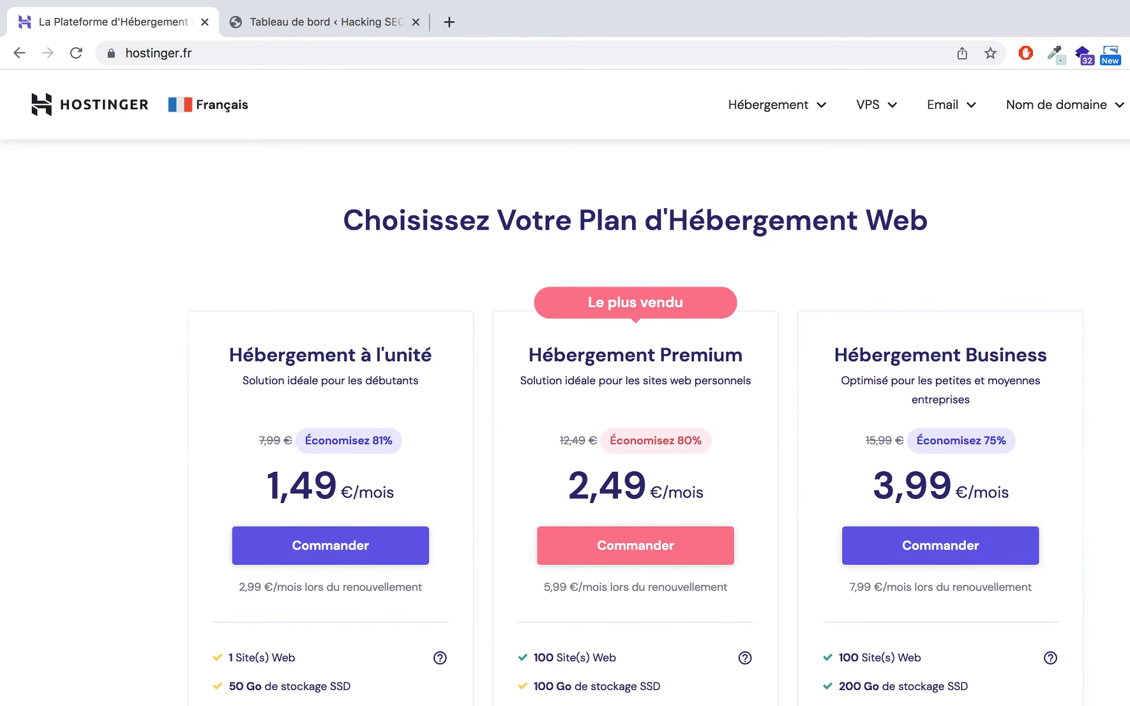
pyautogui.scroll(-3, 637, 426)
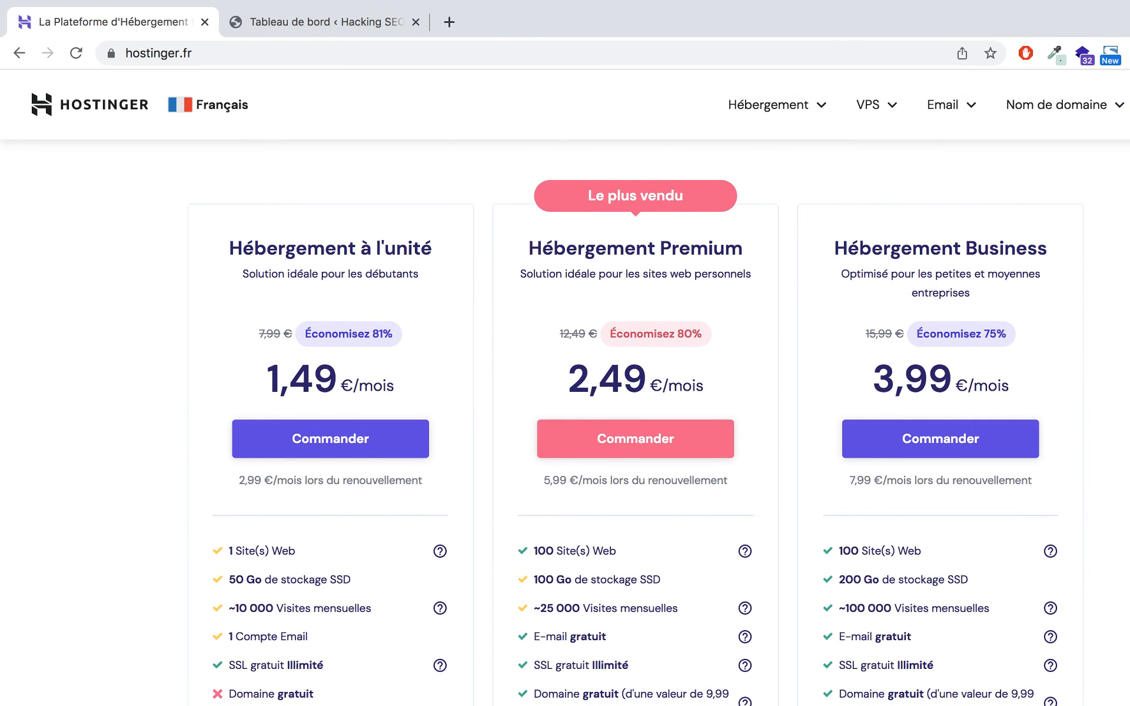
pyautogui.scroll(-3, 637, 423)
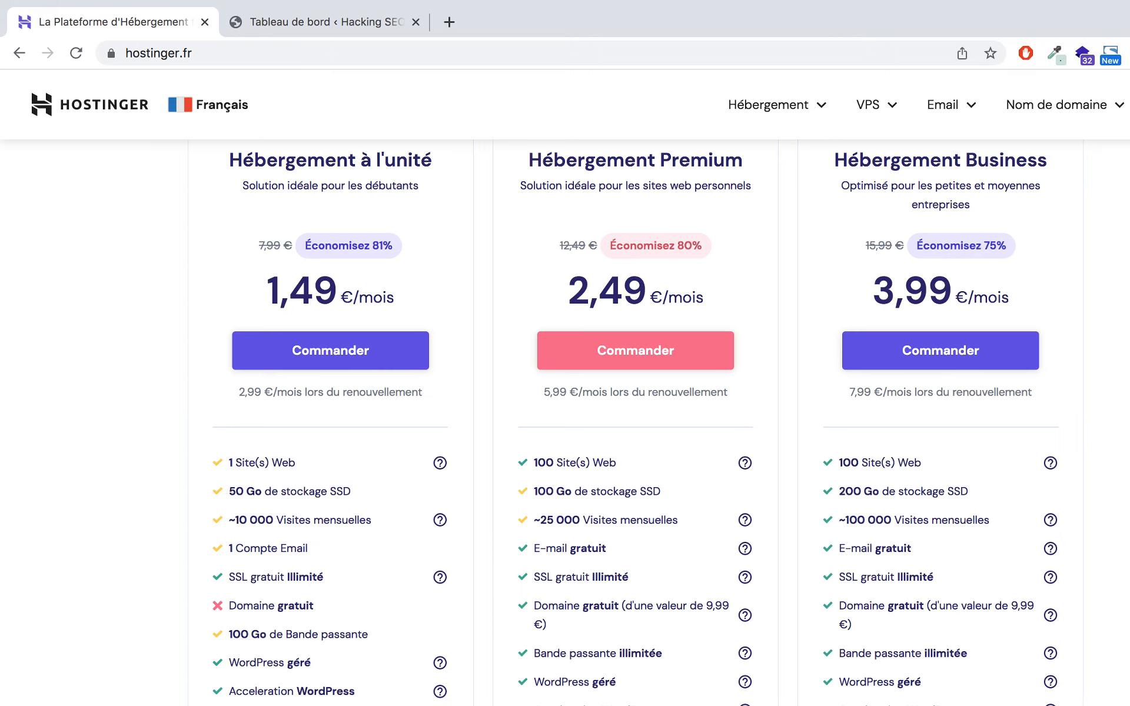
pyautogui.scroll(-1, 634, 422)
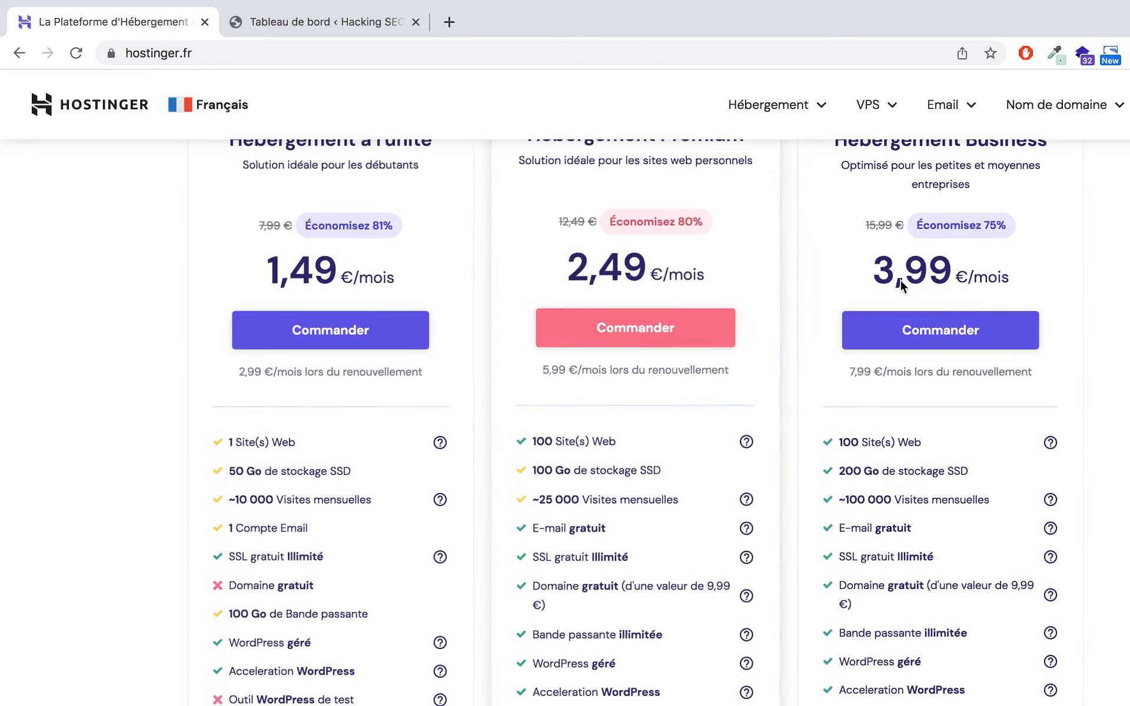
pyautogui.scroll(5, 1114, 539)
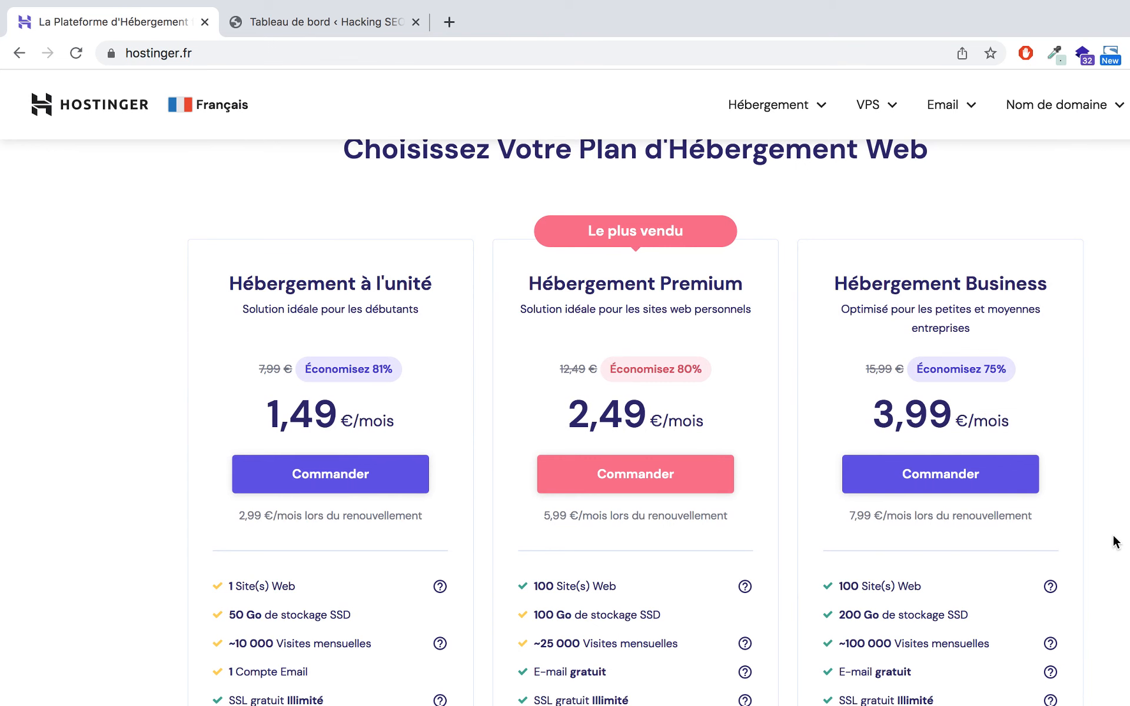
pyautogui.scroll(-3, 1114, 540)
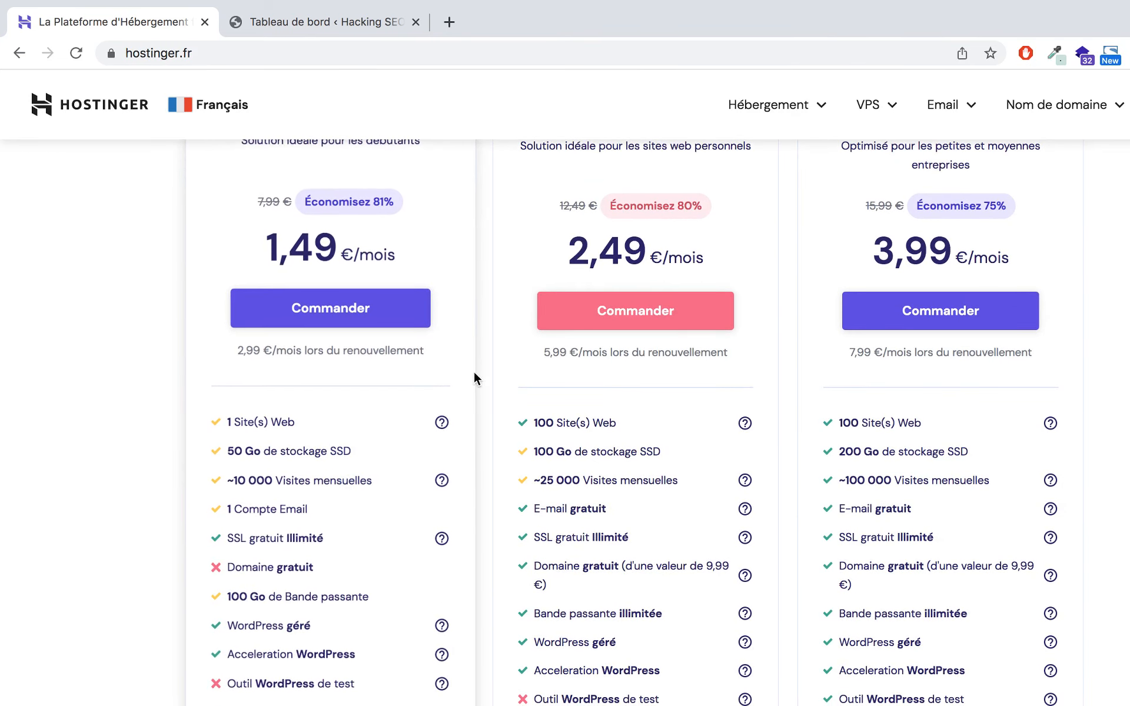
pyautogui.scroll(2, 446, 509)
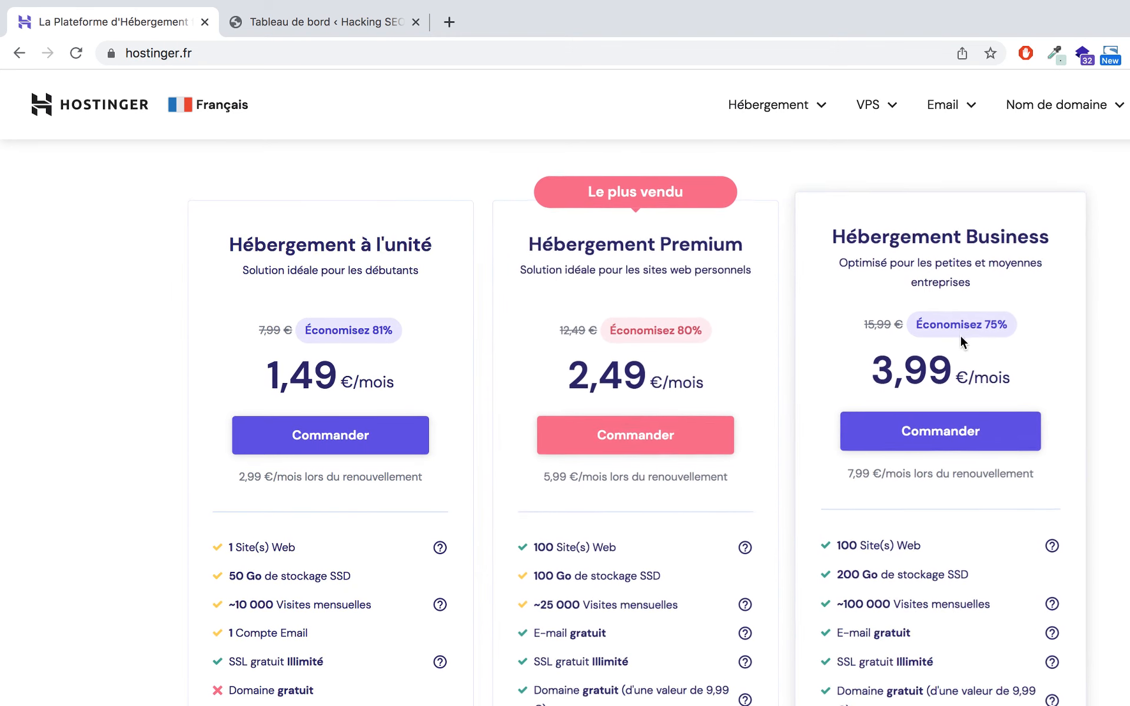
pyautogui.scroll(-1, 692, 307)
pyautogui.scroll(-3, 691, 301)
pyautogui.scroll(4, 369, 567)
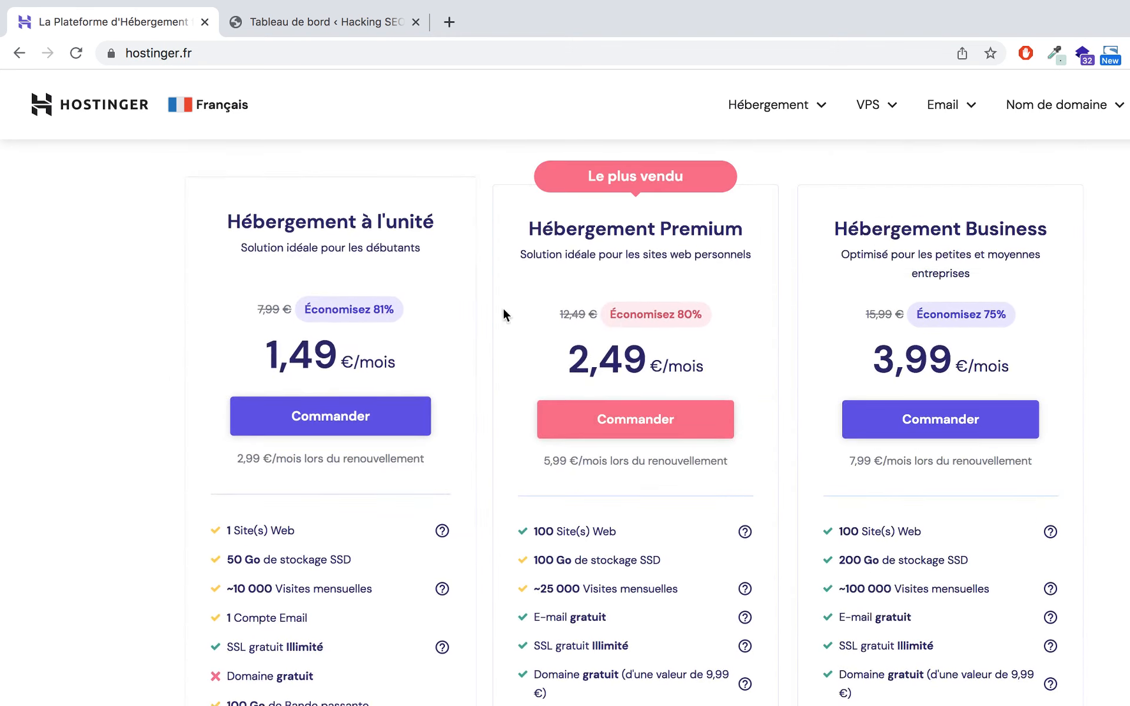
# Examine the features included in the Hébergement à l'unité plan against the other two web hosting plans
pyautogui.scroll(-2, 364, 587)
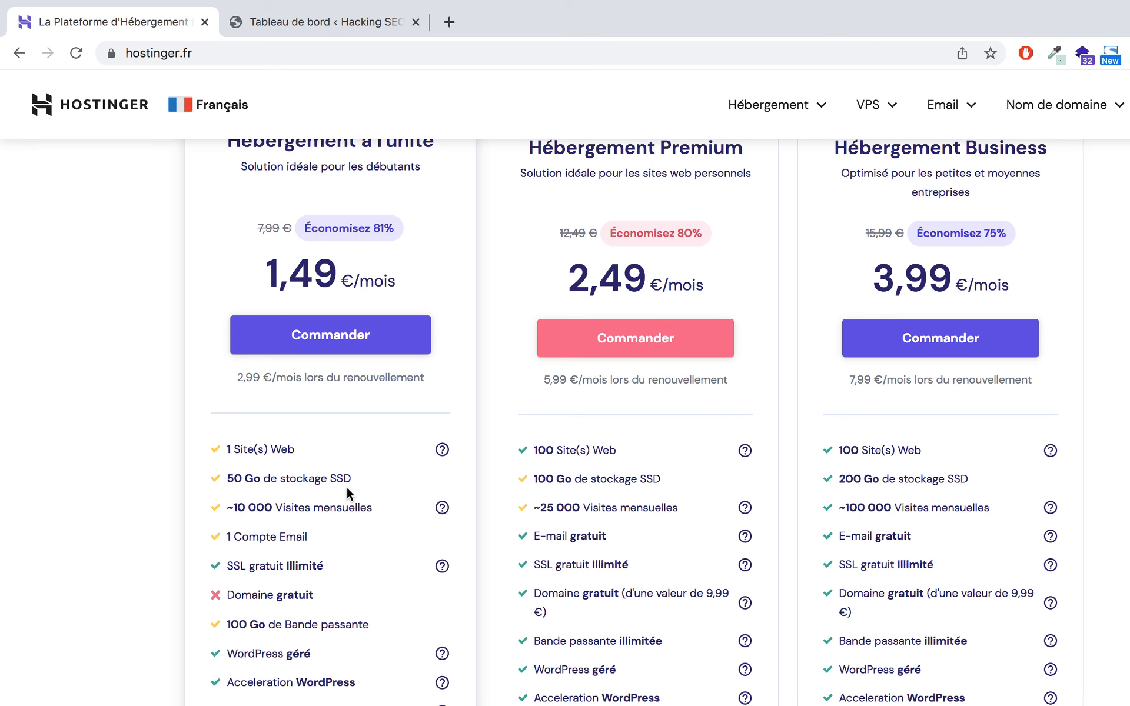
pyautogui.scroll(-1, 349, 493)
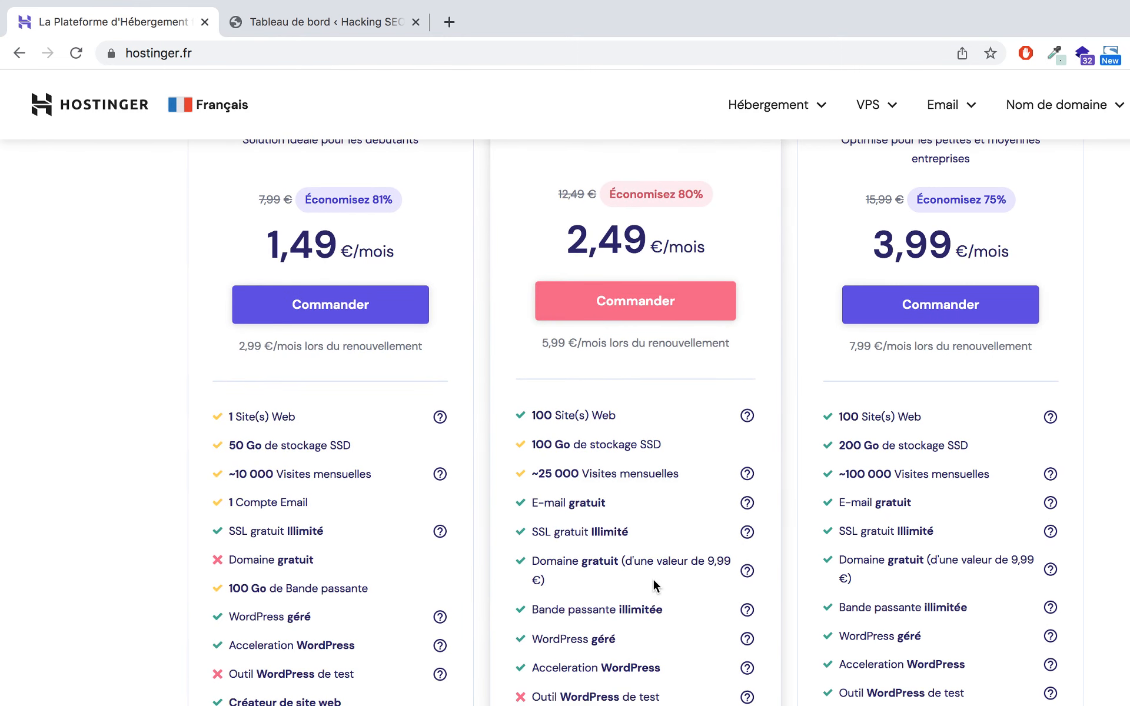
pyautogui.scroll(-1, 652, 579)
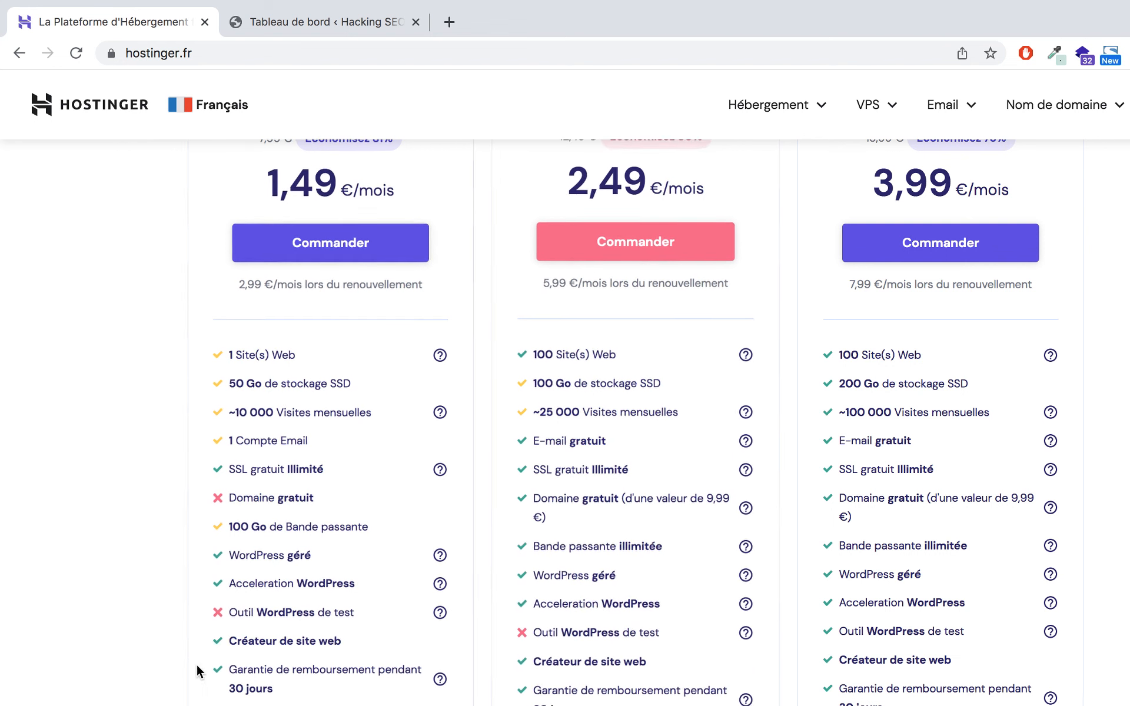
pyautogui.scroll(-1, 634, 423)
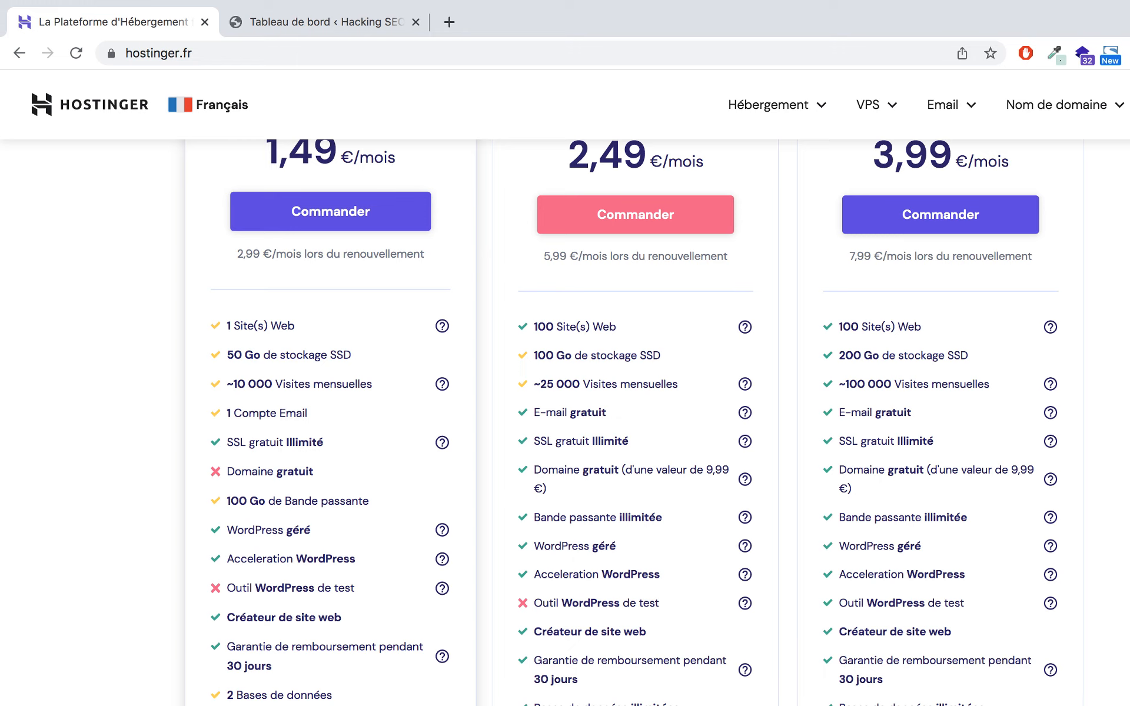
pyautogui.scroll(4, 324, 510)
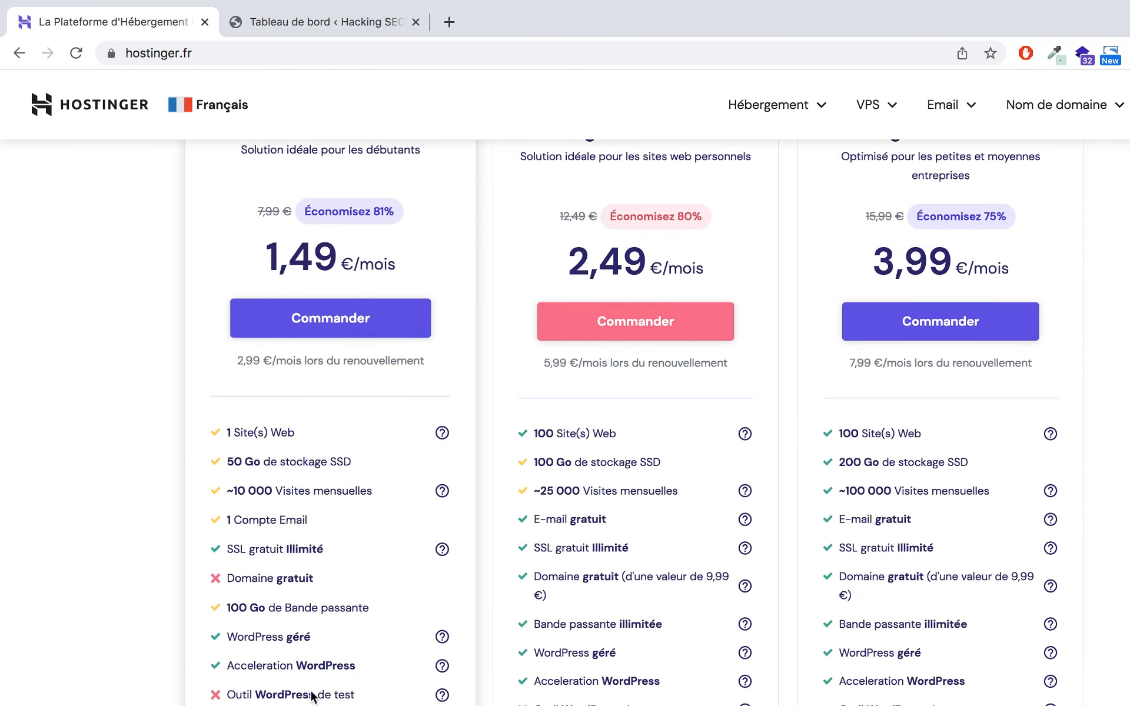
pyautogui.scroll(2, 323, 510)
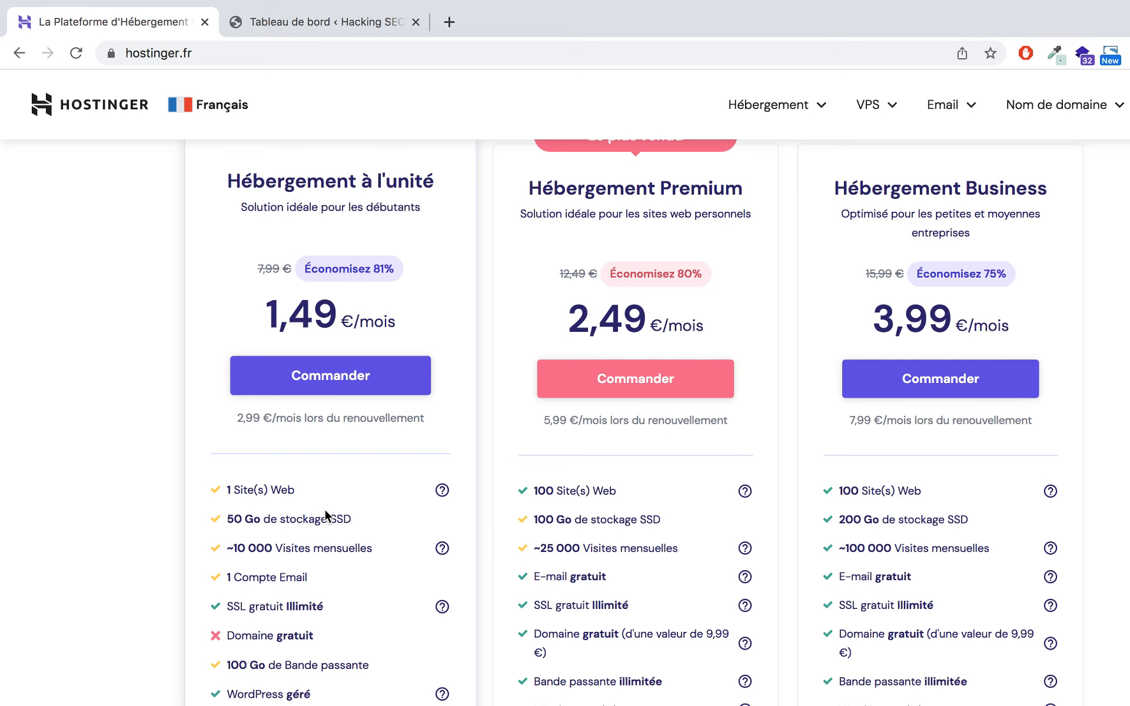
pyautogui.scroll(2, 325, 515)
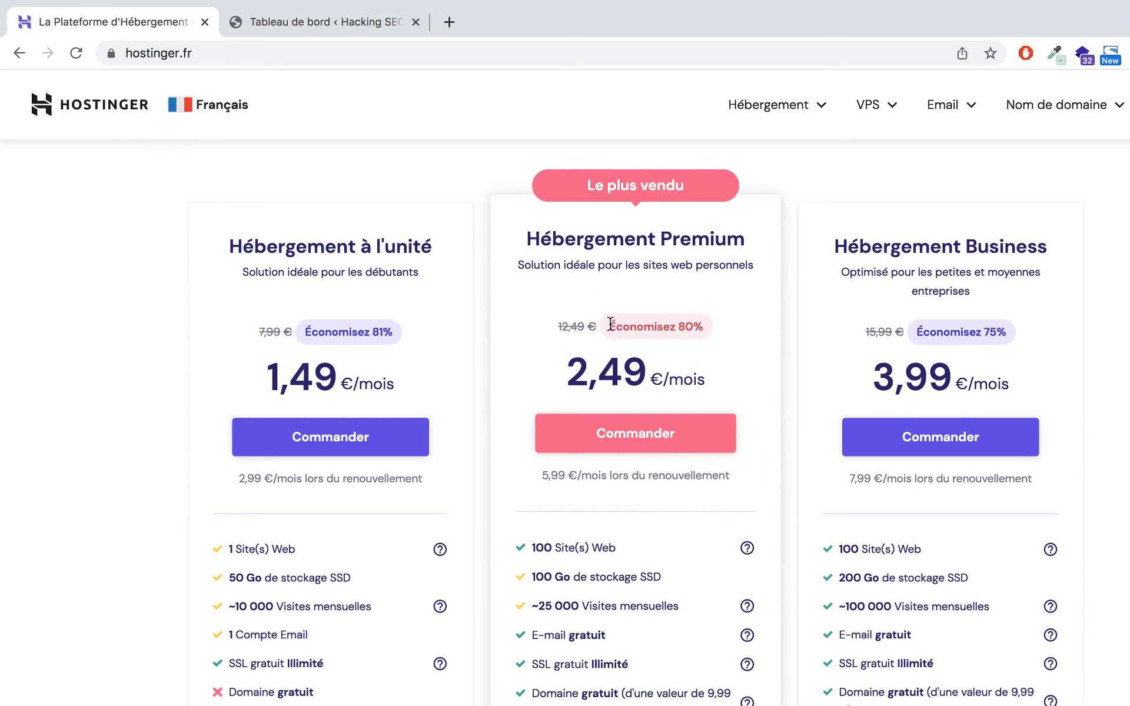
# Read through the Hébergement Premium plan's features and highlight its website allowance
pyautogui.scroll(-1, 627, 365)
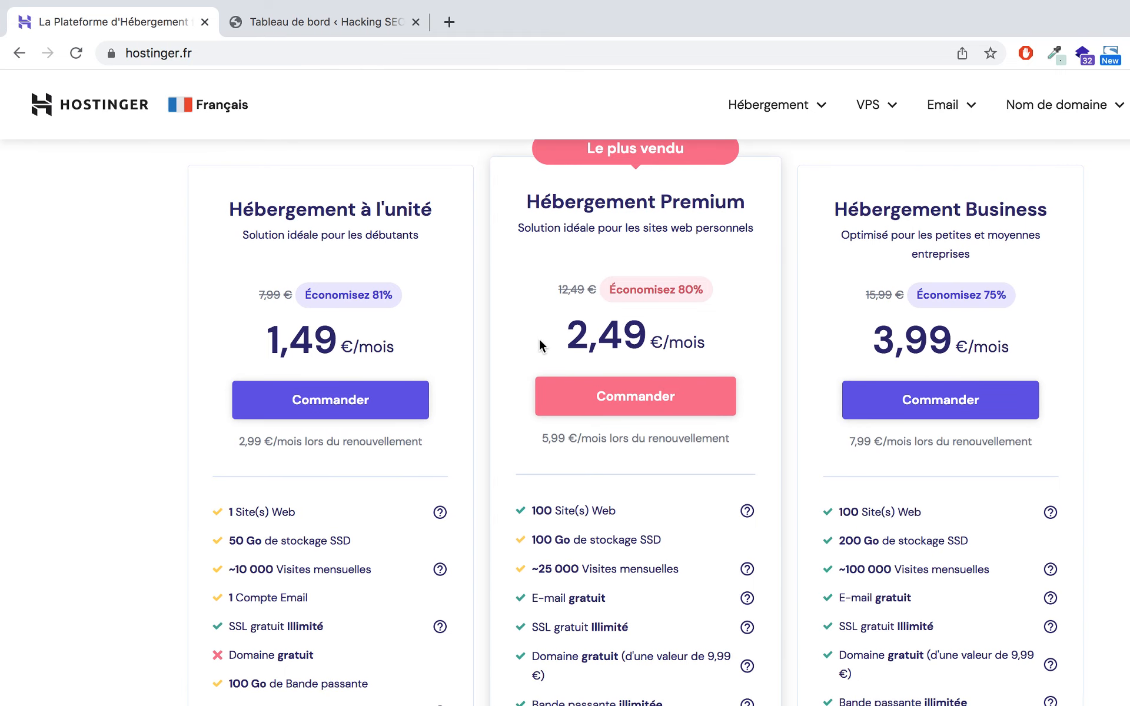
pyautogui.scroll(-1, 667, 556)
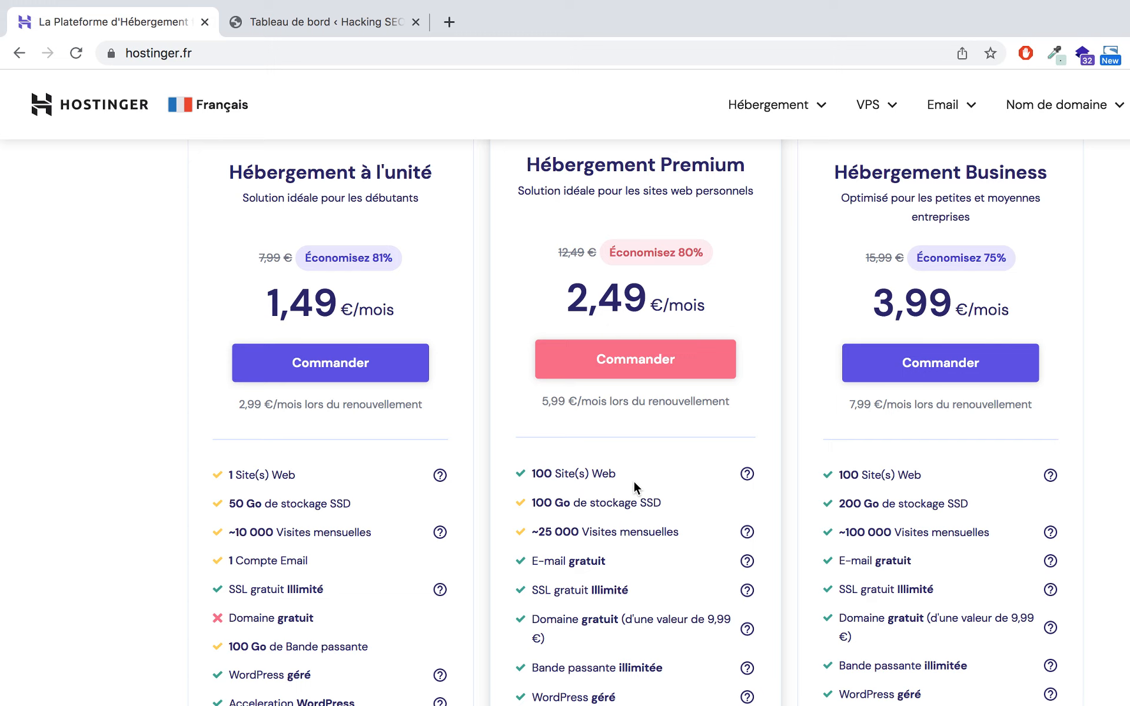
pyautogui.scroll(-2, 633, 481)
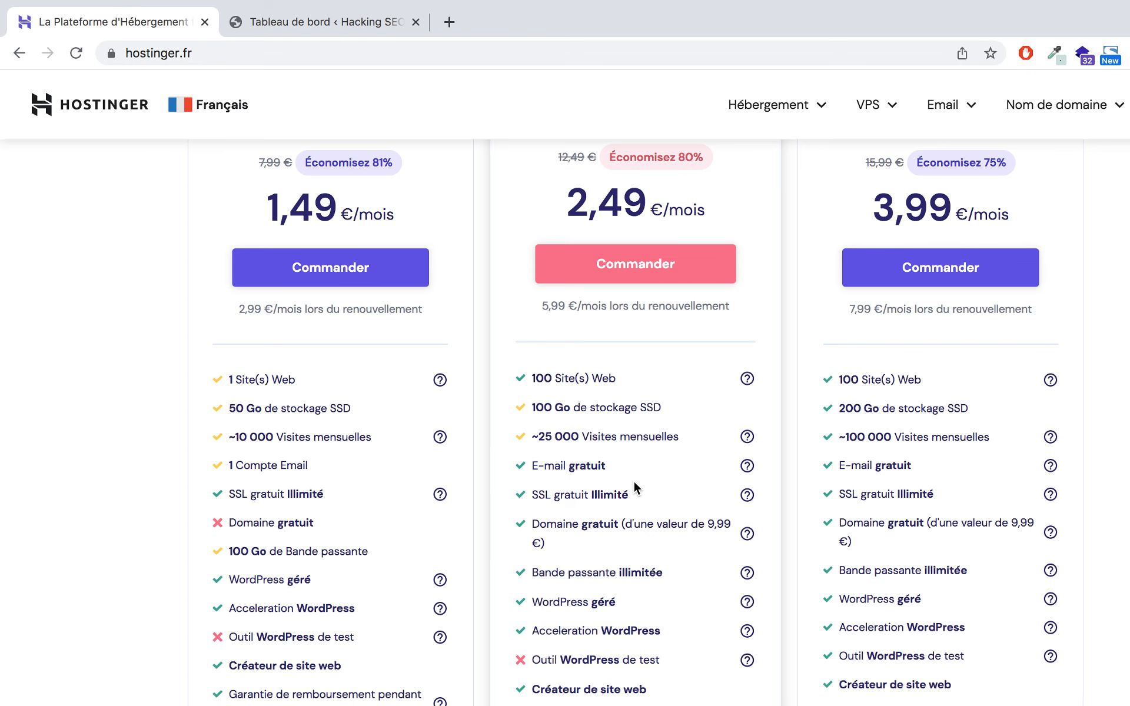
pyautogui.scroll(-1, 636, 488)
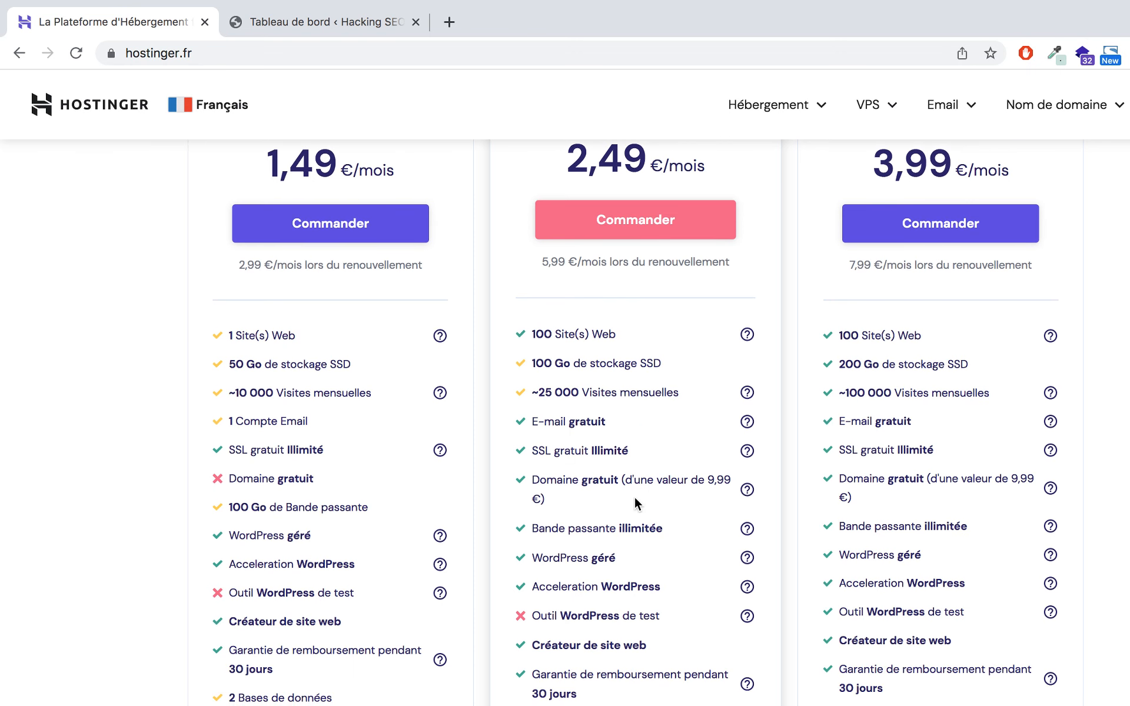
pyautogui.scroll(-1, 634, 495)
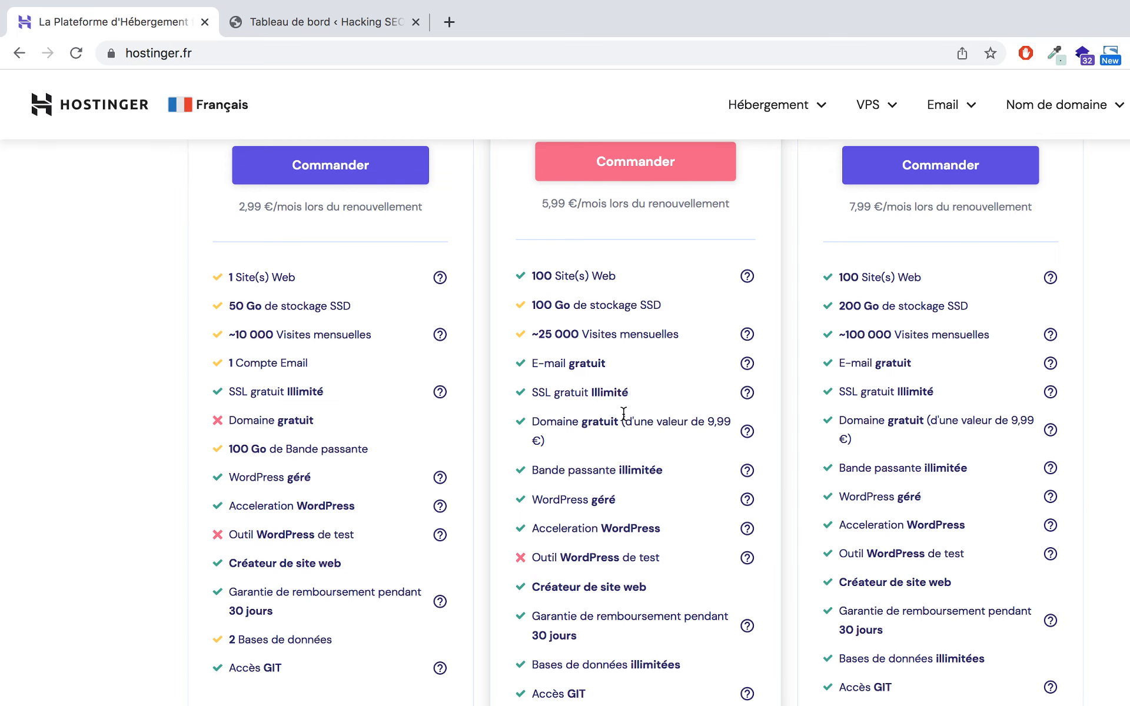
pyautogui.scroll(1, 624, 414)
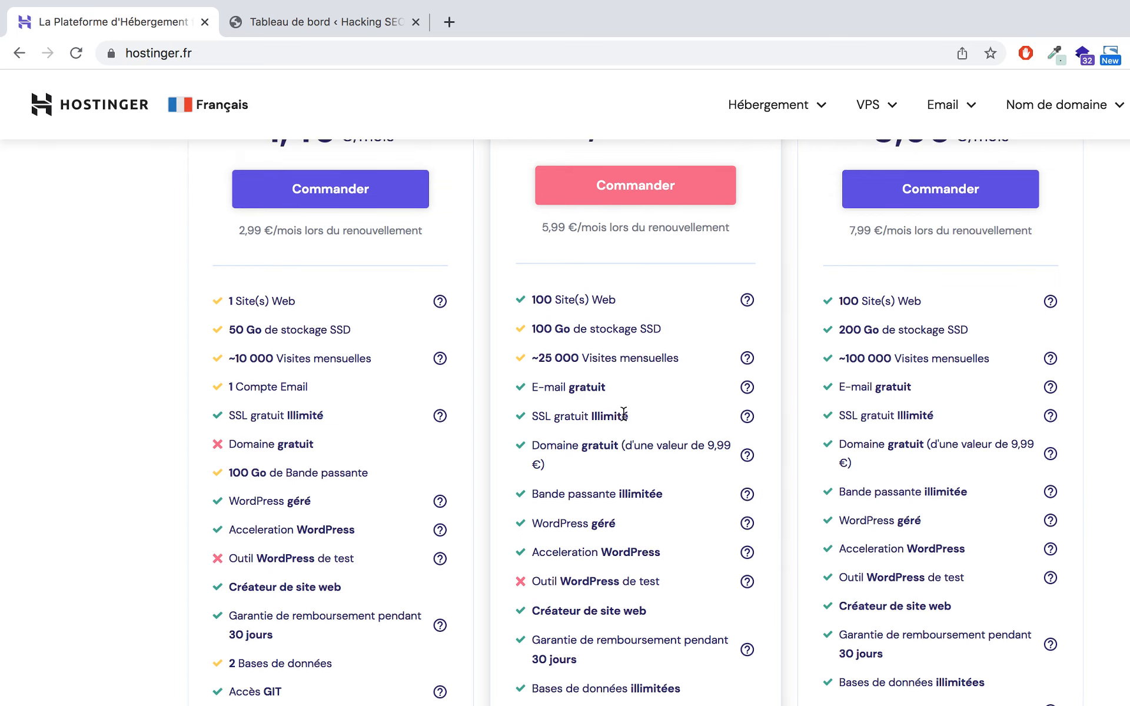
pyautogui.scroll(-1, 623, 414)
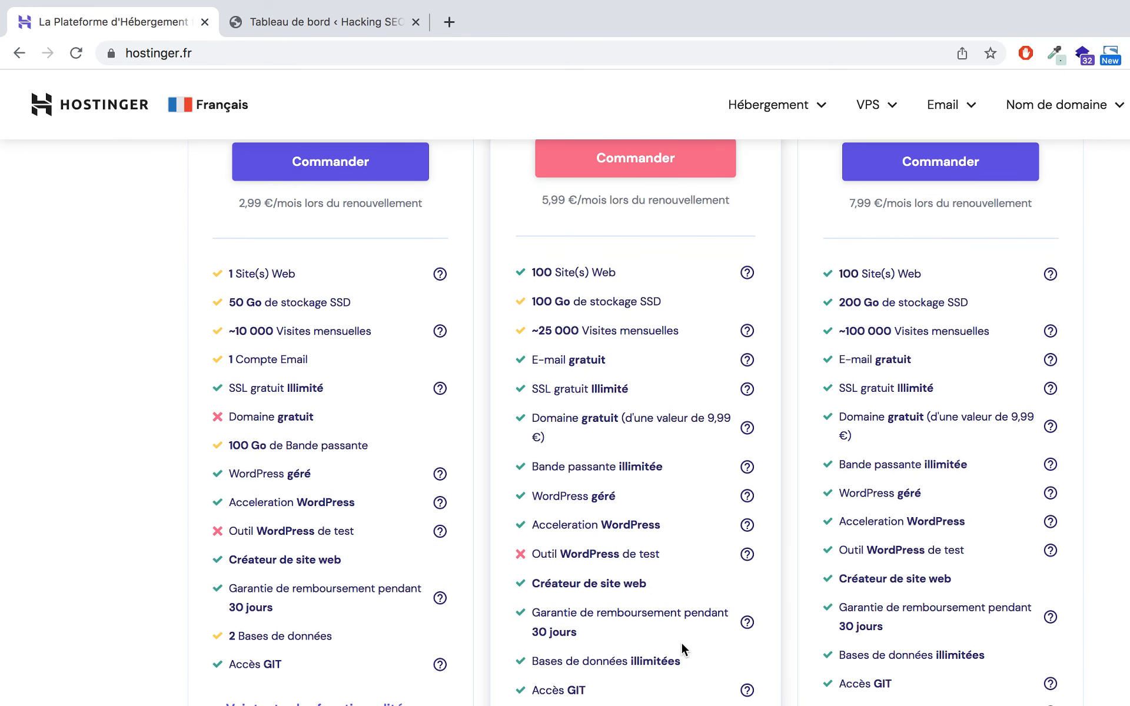
pyautogui.moveTo(529, 273); pyautogui.dragTo(667, 274)
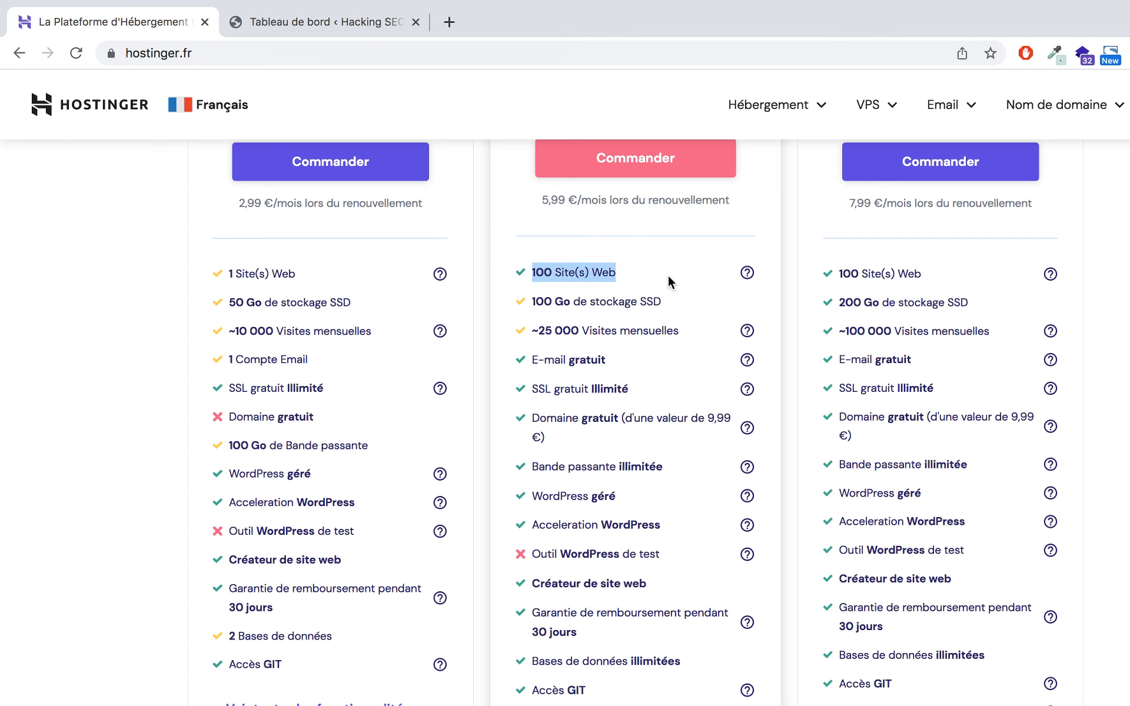
pyautogui.scroll(5, 668, 274)
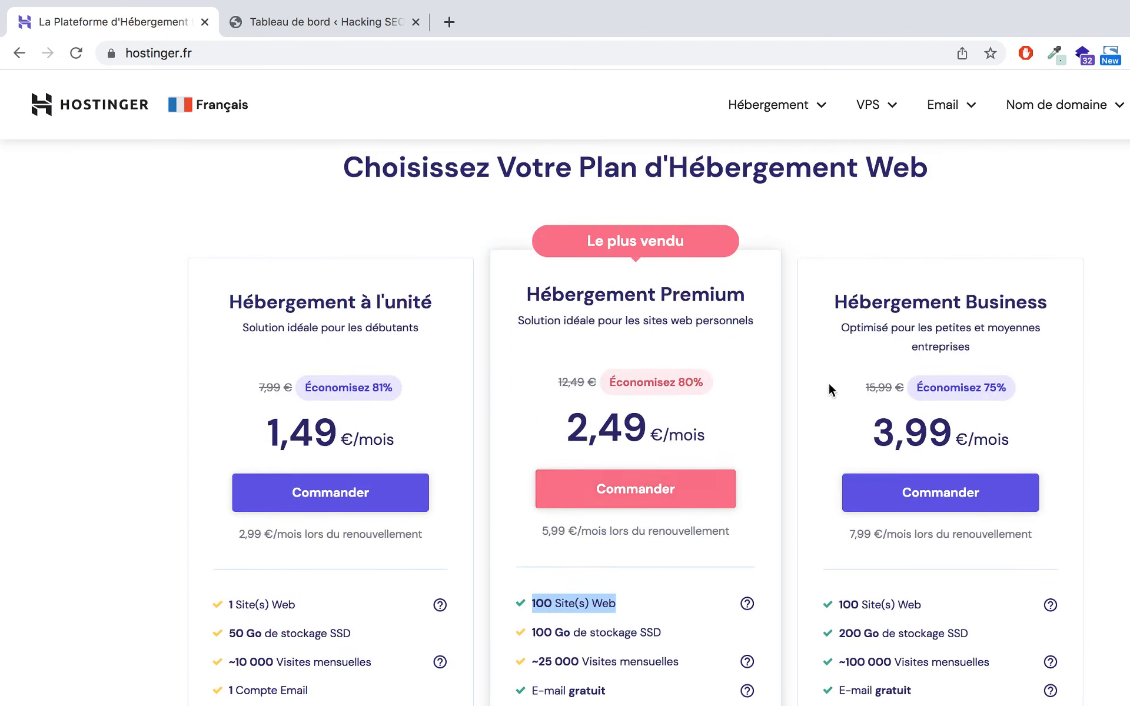
# Review the Hébergement Business plan's monthly visits, renewal price and remaining features down to the end of its list
pyautogui.scroll(-3, 907, 388)
pyautogui.click(962, 460)
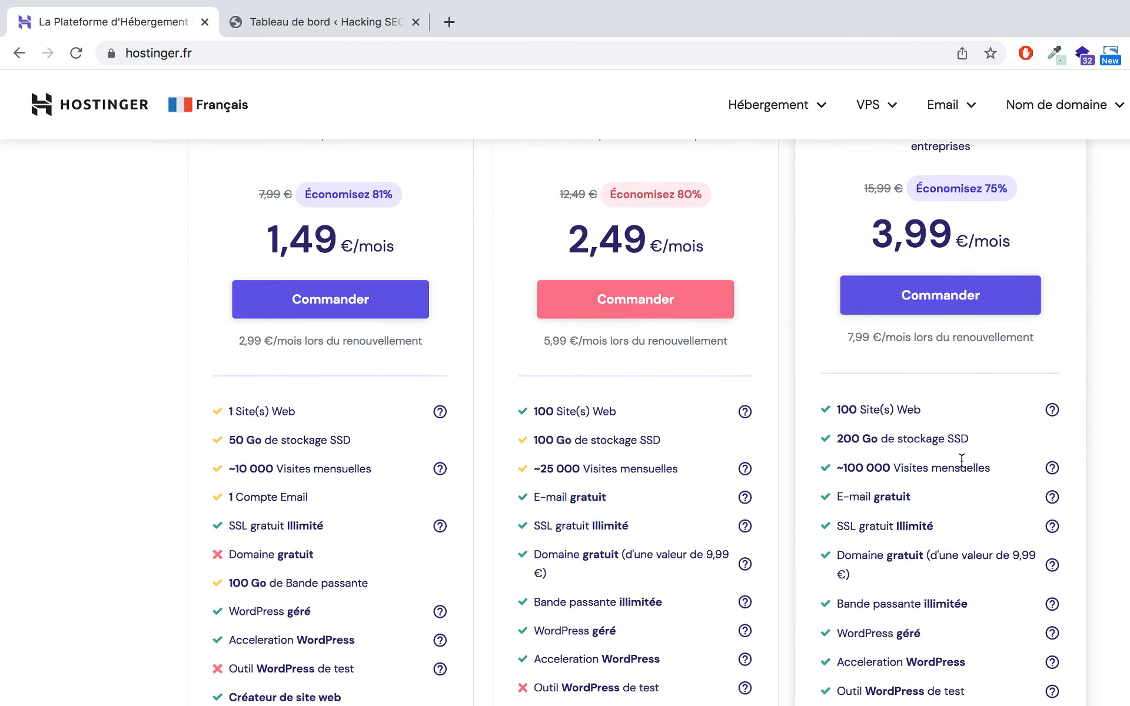
pyautogui.moveTo(842, 469); pyautogui.dragTo(967, 488)
pyautogui.click(968, 487)
pyautogui.scroll(3, 948, 518)
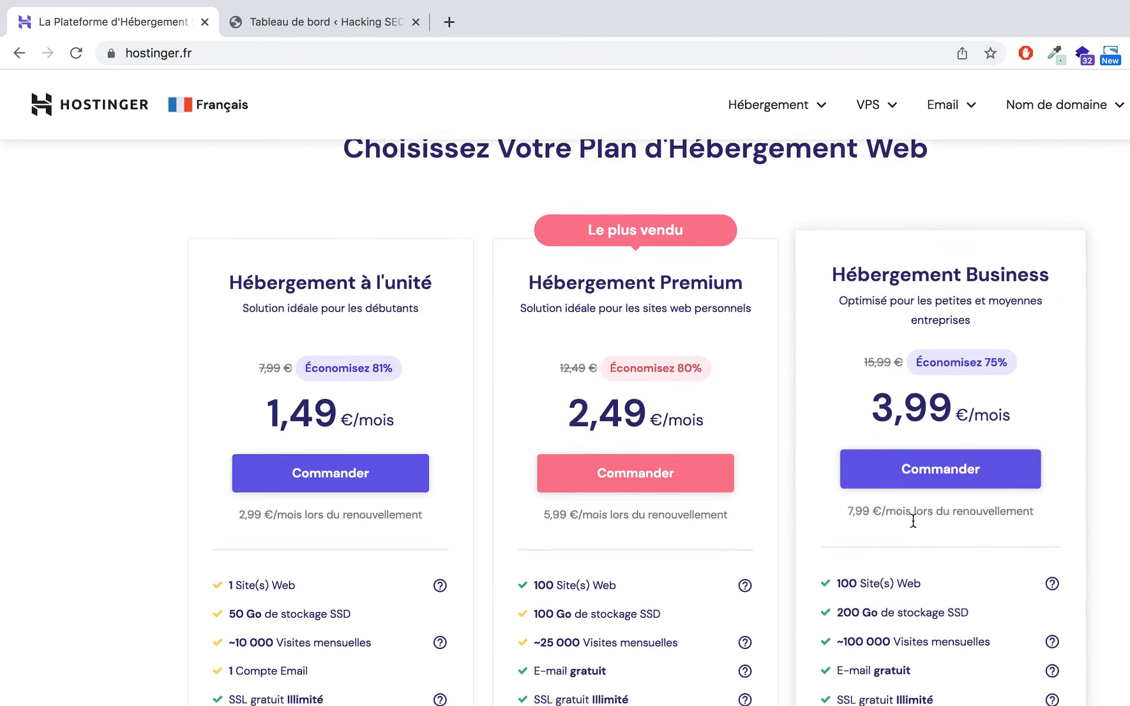
pyautogui.scroll(-13, 913, 520)
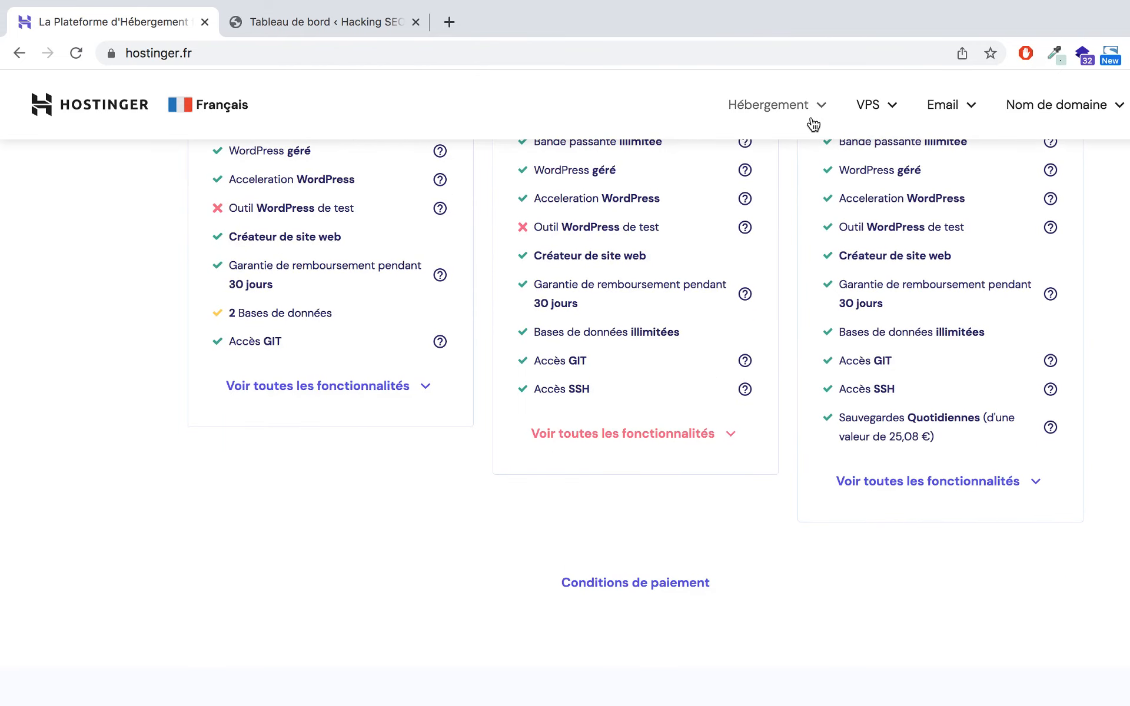
pyautogui.scroll(-7, 883, 605)
pyautogui.scroll(4, 883, 611)
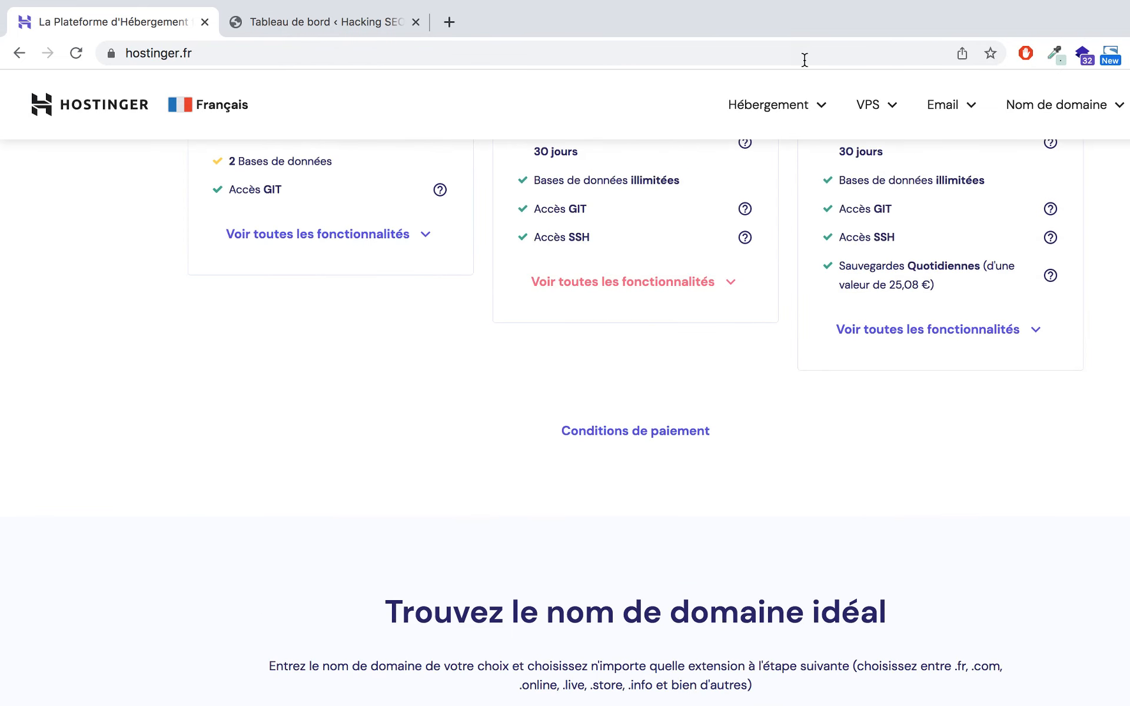
# Open the Hébergement Cloud page and bring up its plan selection
pyautogui.moveTo(794, 111)
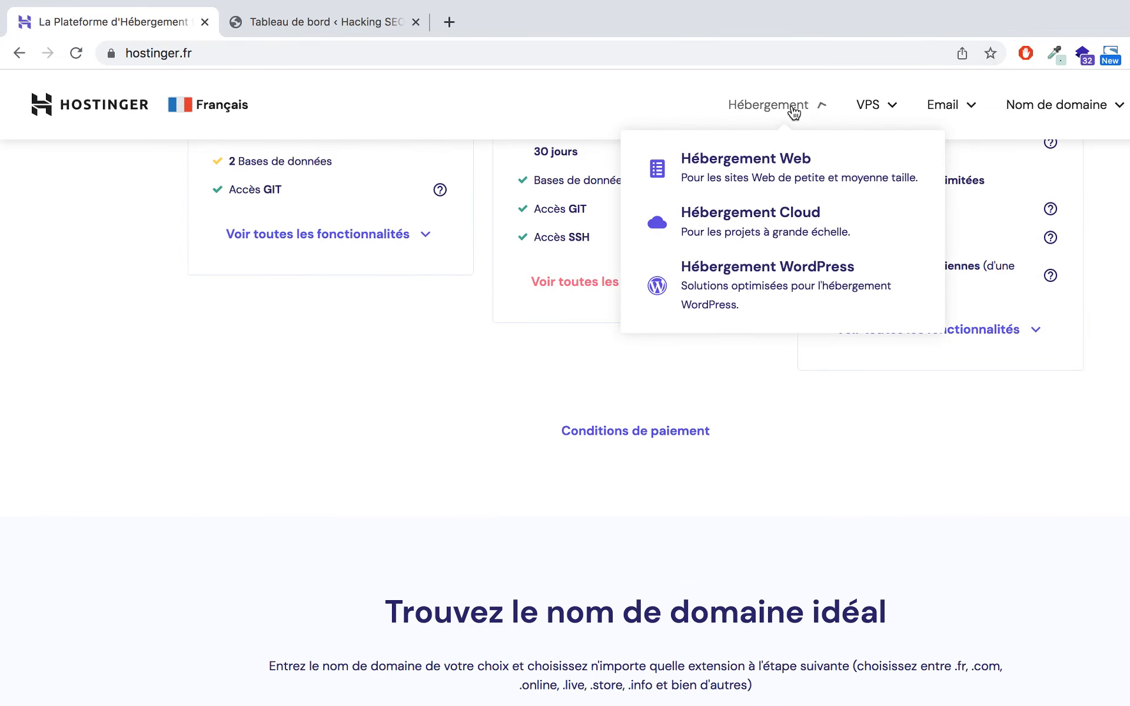
pyautogui.click(801, 199)
pyautogui.scroll(-6, 759, 453)
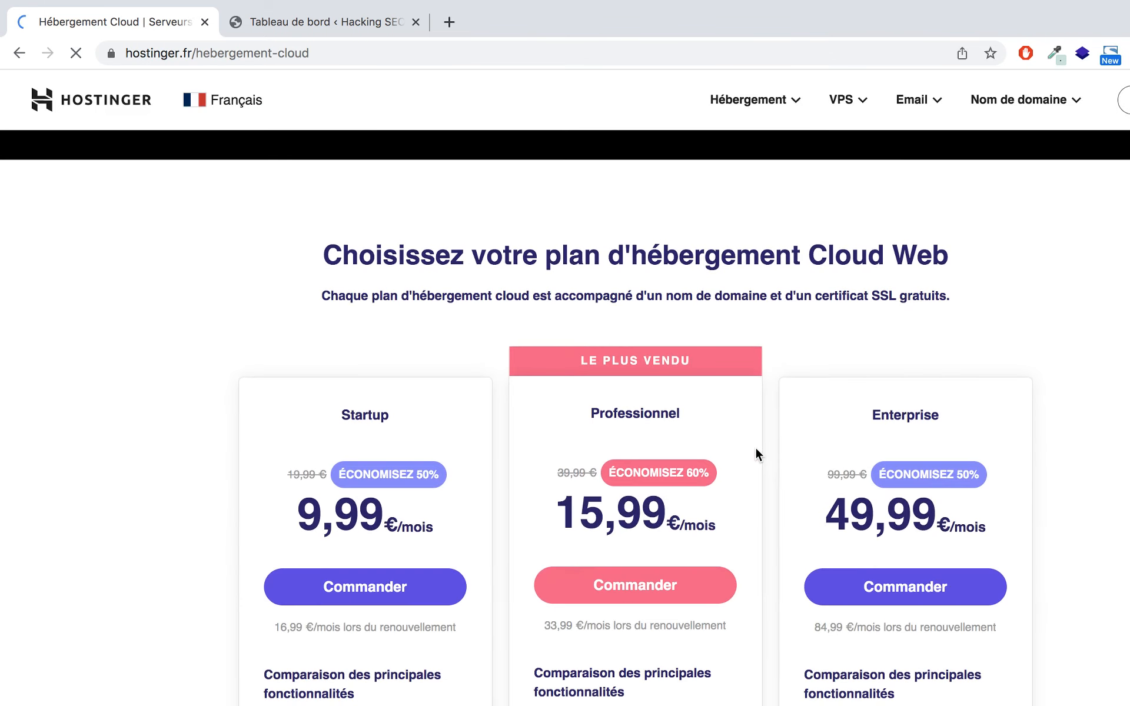
# Compare the Startup, Professionnel and Enterprise cloud plans, checking prices, RAM, CPU cores, dedicated resources and security features
pyautogui.scroll(-4, 758, 453)
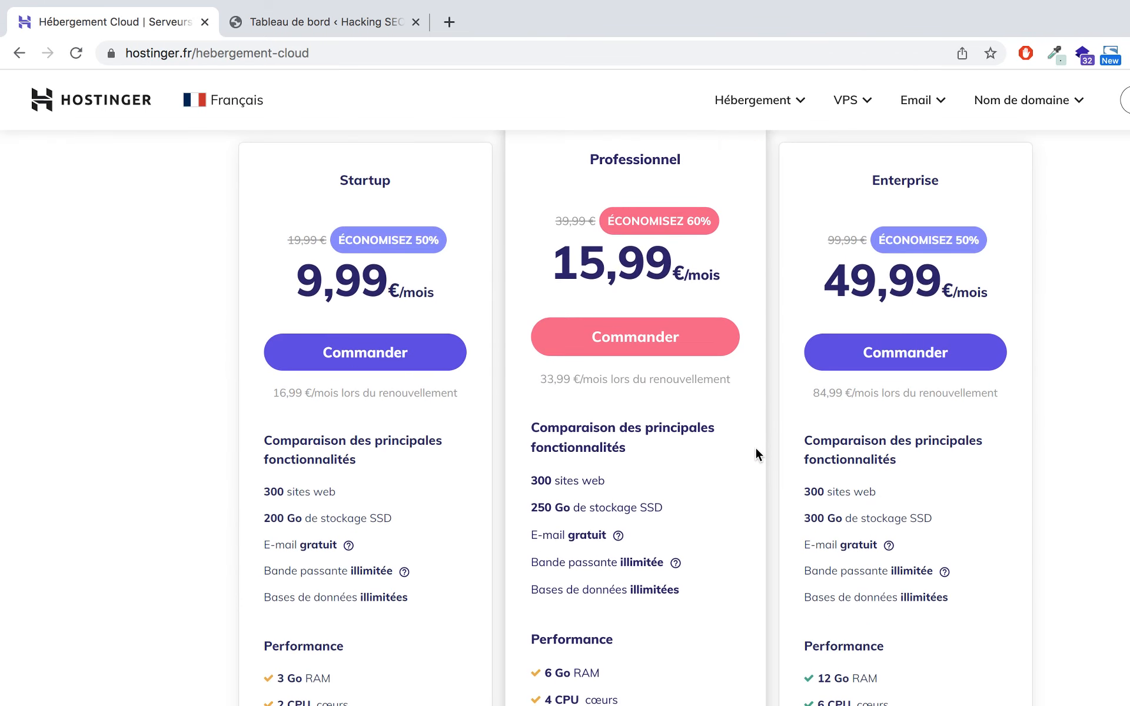
pyautogui.scroll(-3, 756, 453)
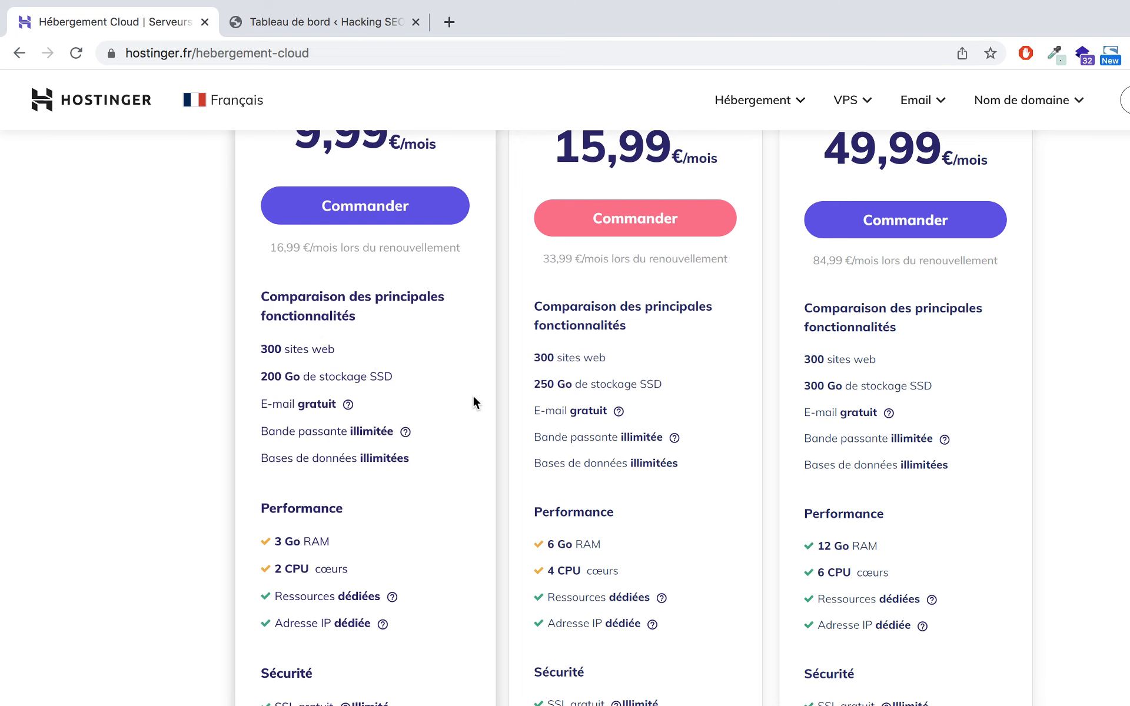
pyautogui.scroll(3, 407, 524)
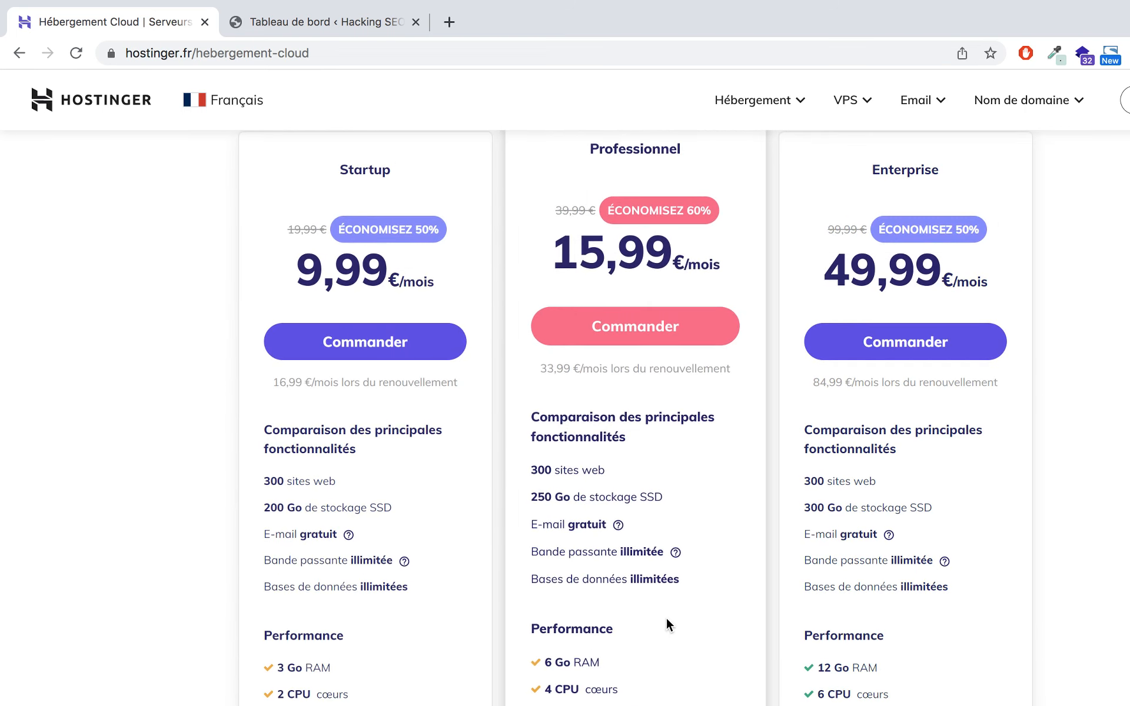
pyautogui.scroll(-3, 665, 617)
pyautogui.moveTo(549, 533); pyautogui.dragTo(598, 532)
pyautogui.moveTo(518, 560); pyautogui.dragTo(644, 555)
pyautogui.click(644, 556)
pyautogui.scroll(-1, 644, 556)
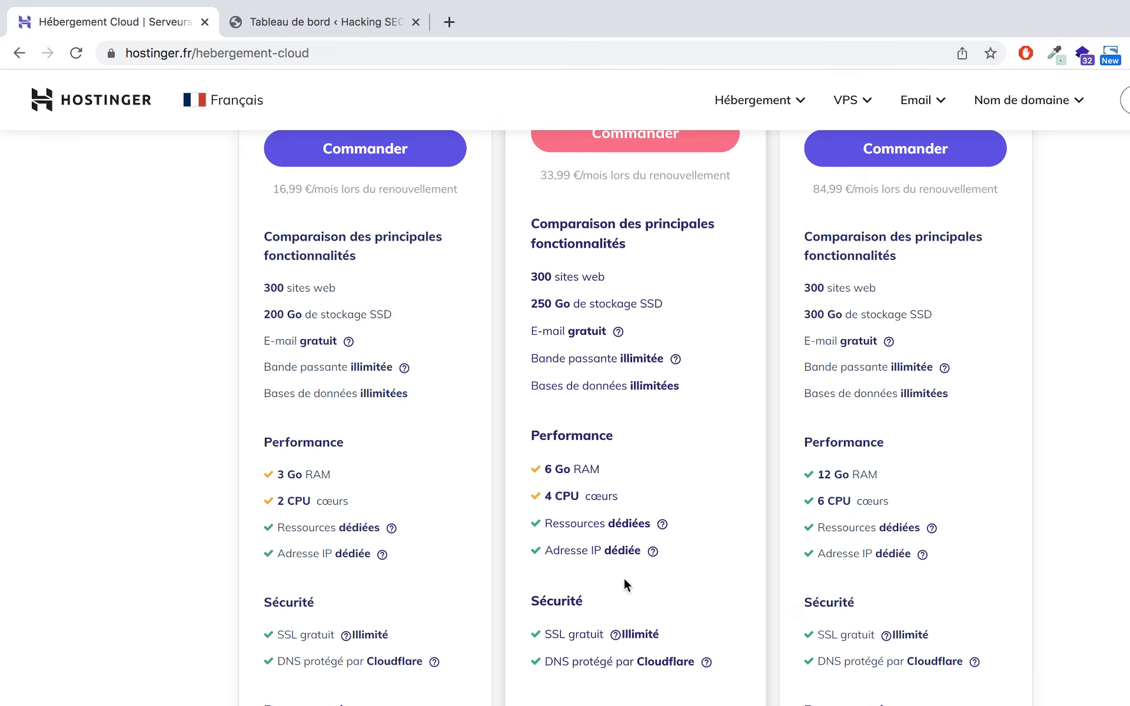
pyautogui.scroll(-1, 625, 584)
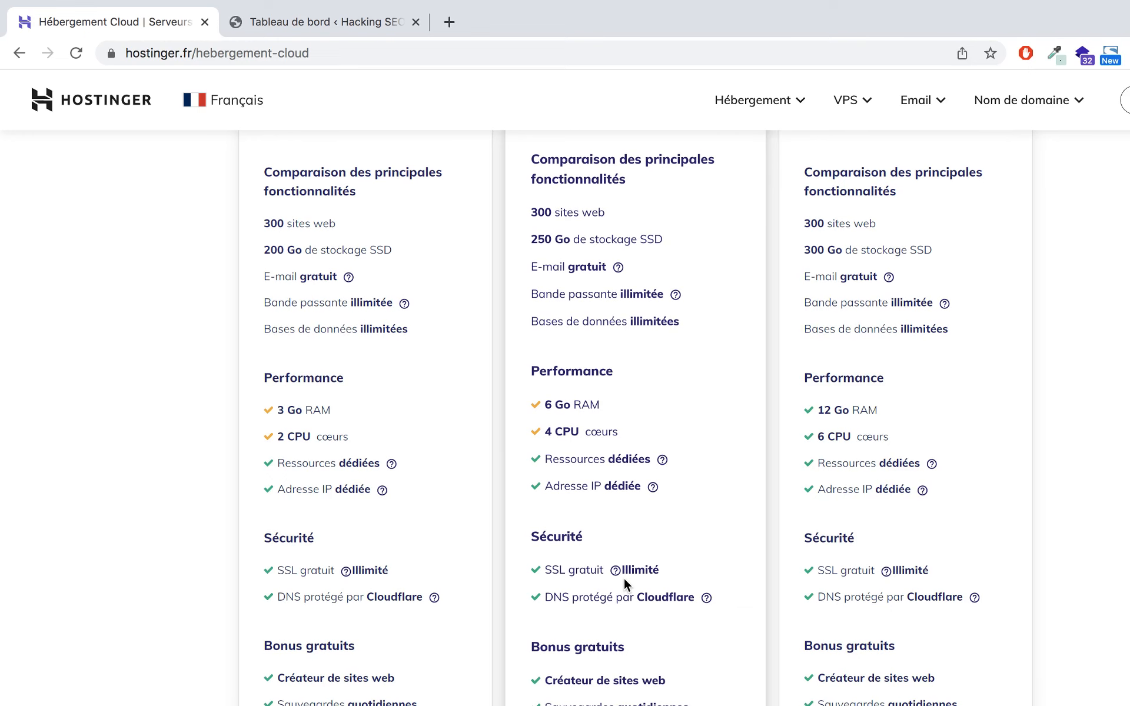
# Review the Black Friday cloud offer and the monthly prices of the Startup, Professionnel and Enterprise plans
pyautogui.scroll(6, 624, 577)
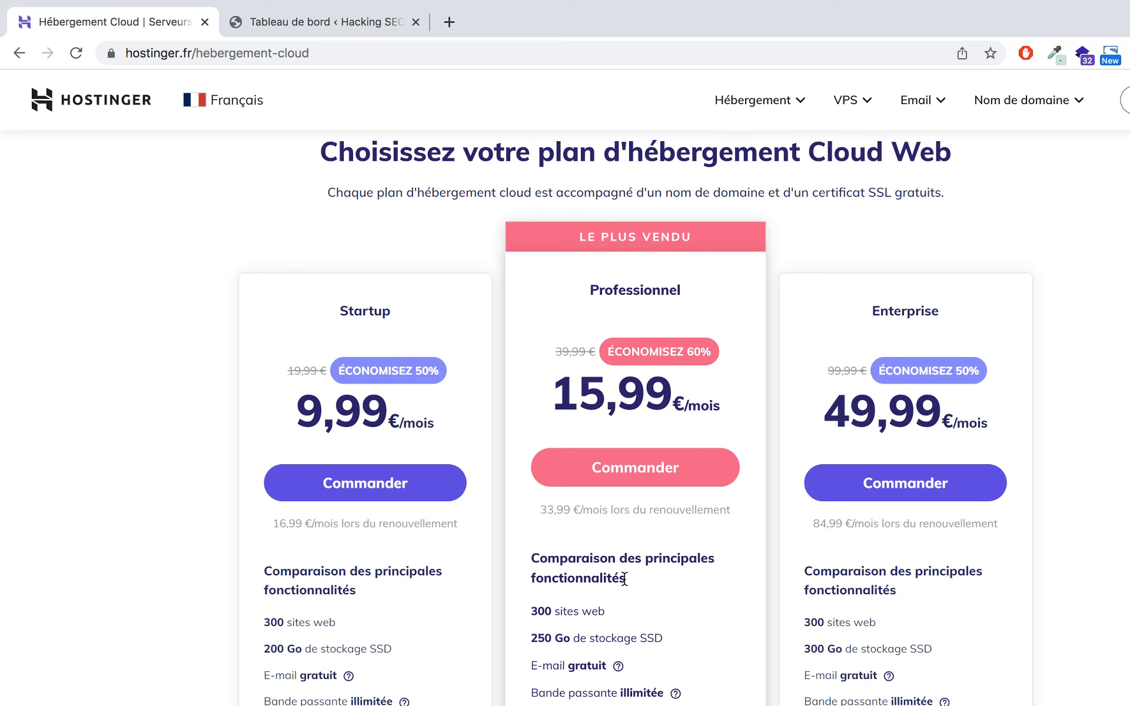
pyautogui.scroll(7, 625, 579)
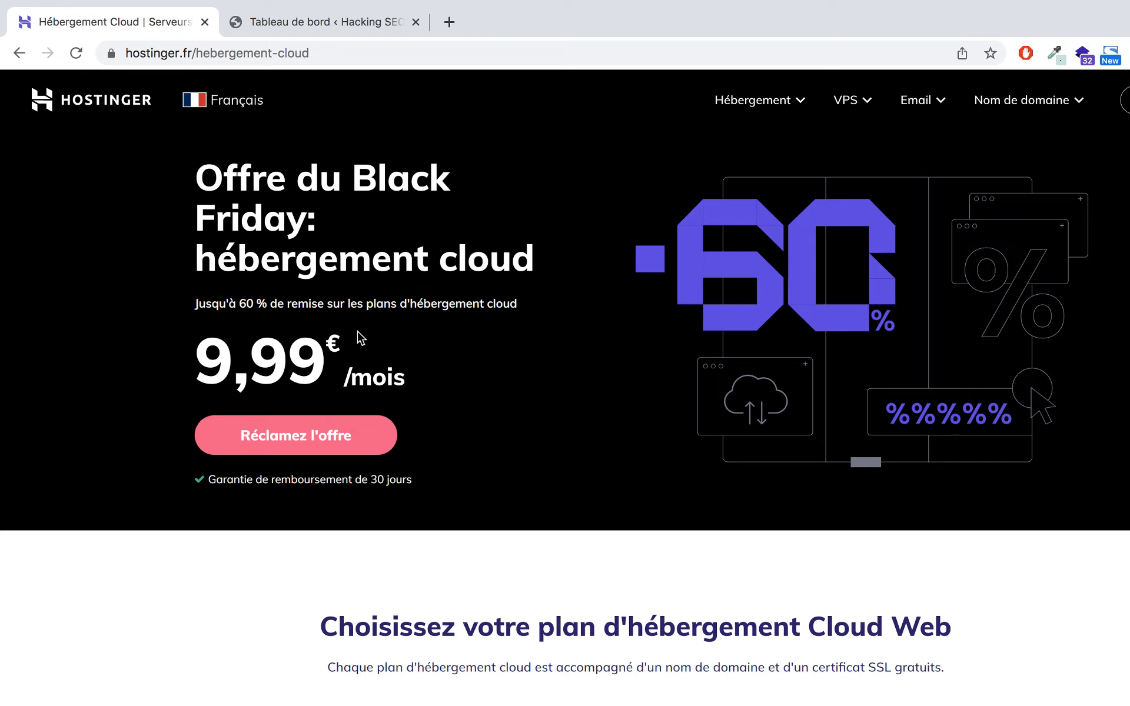
pyautogui.scroll(-3, 451, 672)
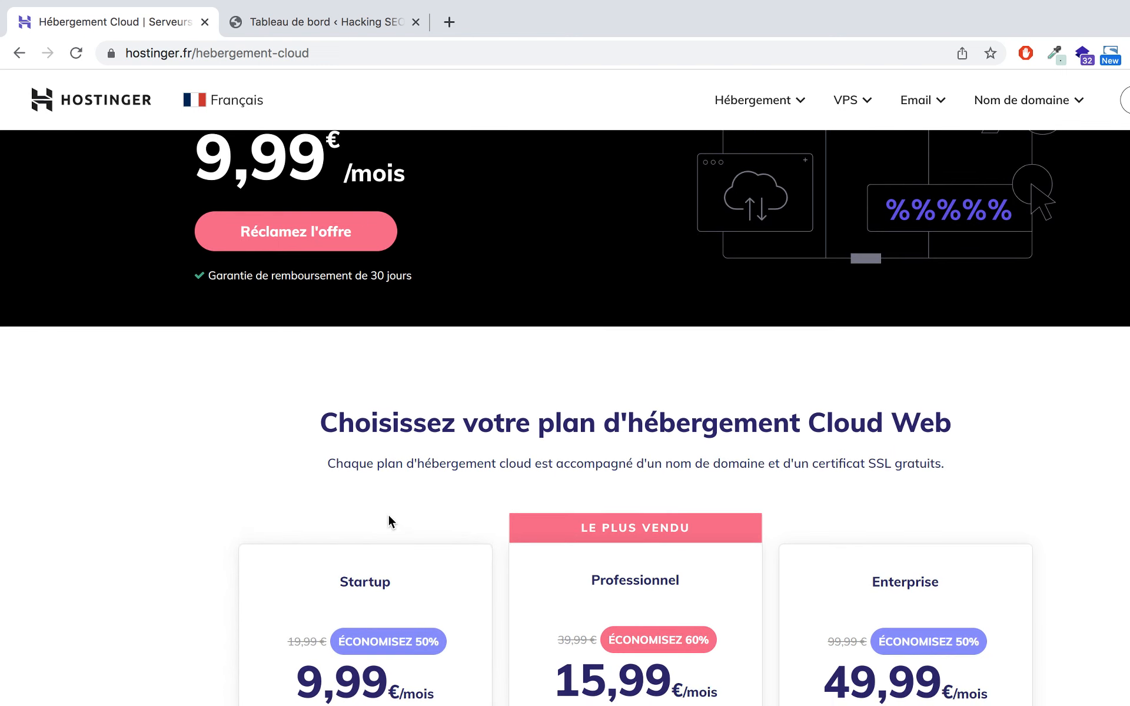
pyautogui.scroll(-1, 387, 514)
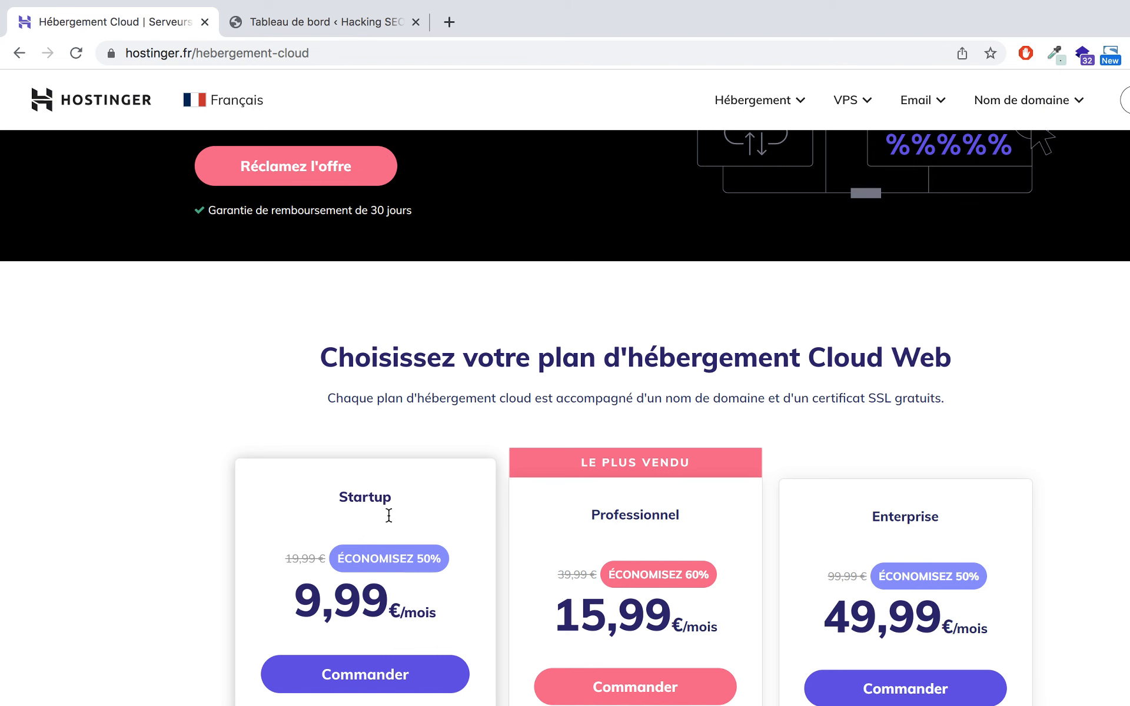
# Switch to the Hacking SEO WordPress dashboard and look at the list of articles
pyautogui.click(302, 22)
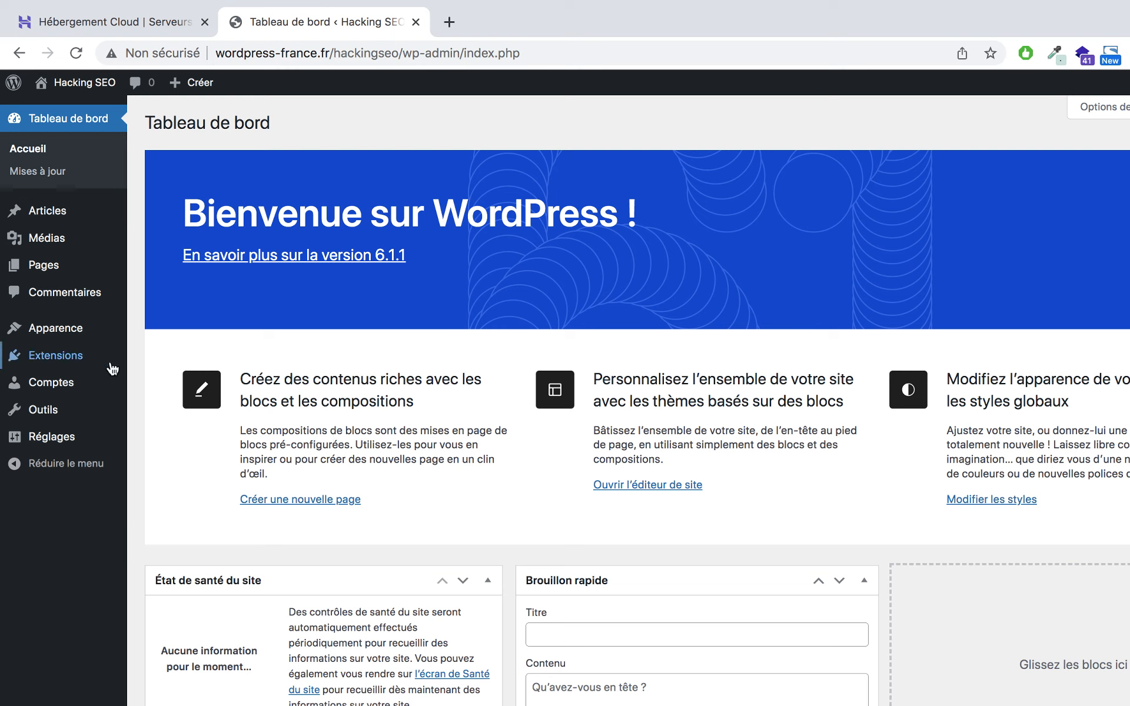
pyautogui.moveTo(110, 364)
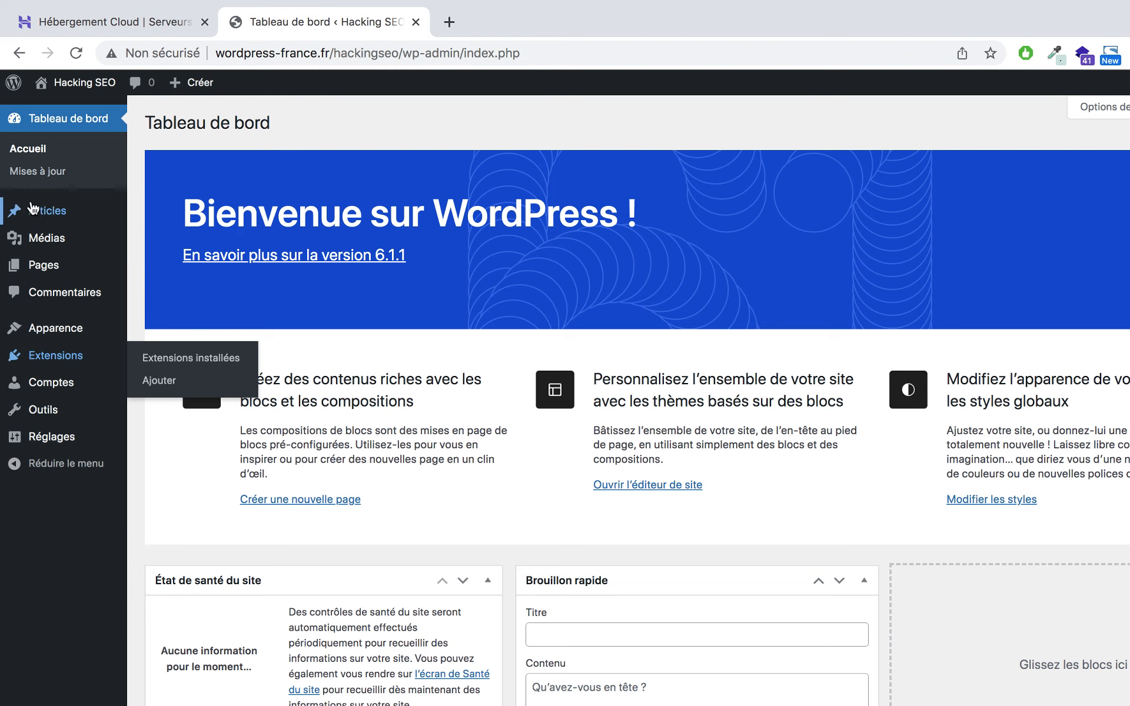
pyautogui.click(49, 216)
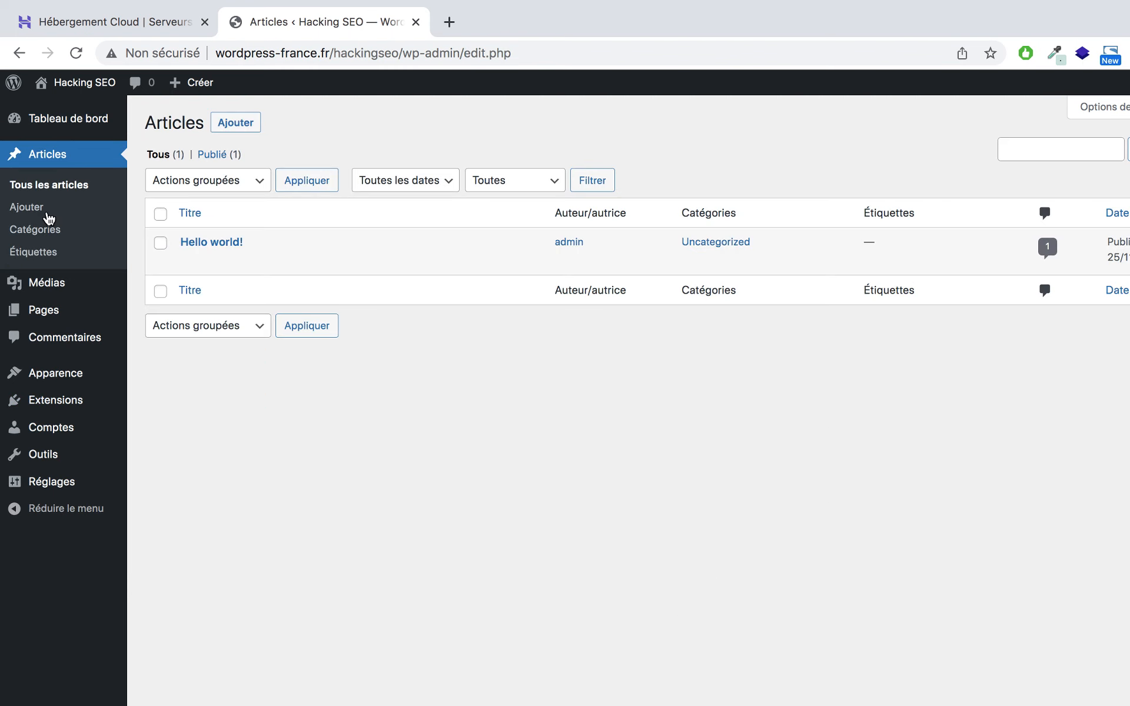
pyautogui.moveTo(247, 232)
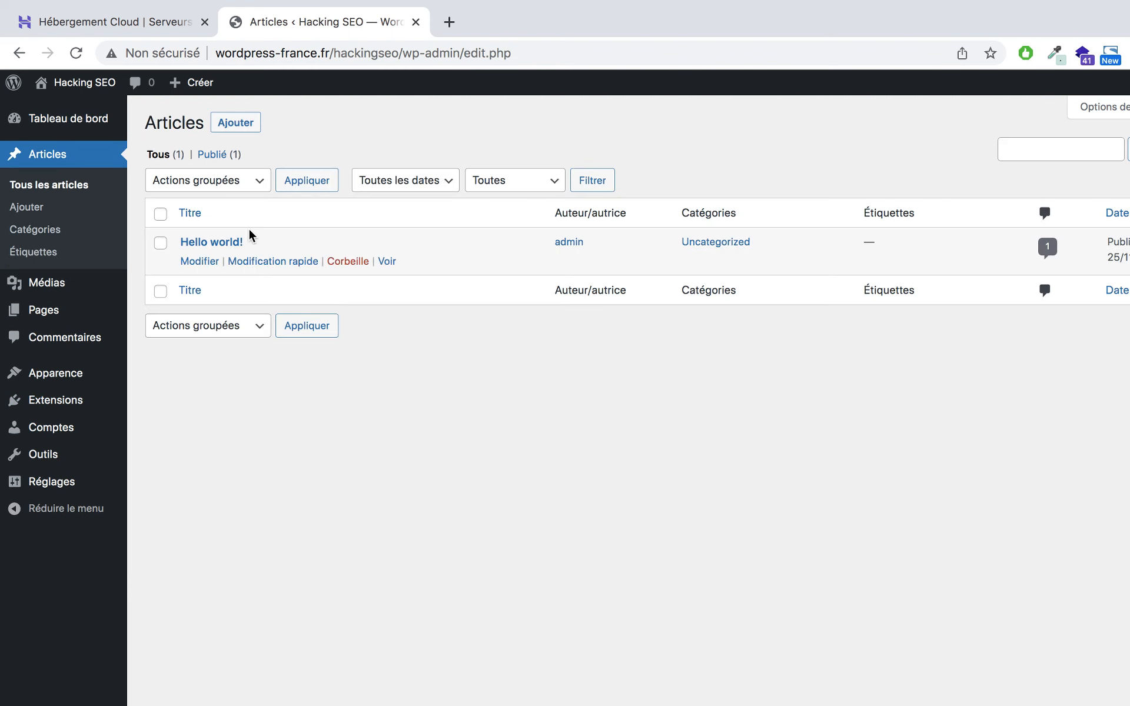
# Go to the page for adding WordPress extensions and search for "seo"
pyautogui.click(59, 402)
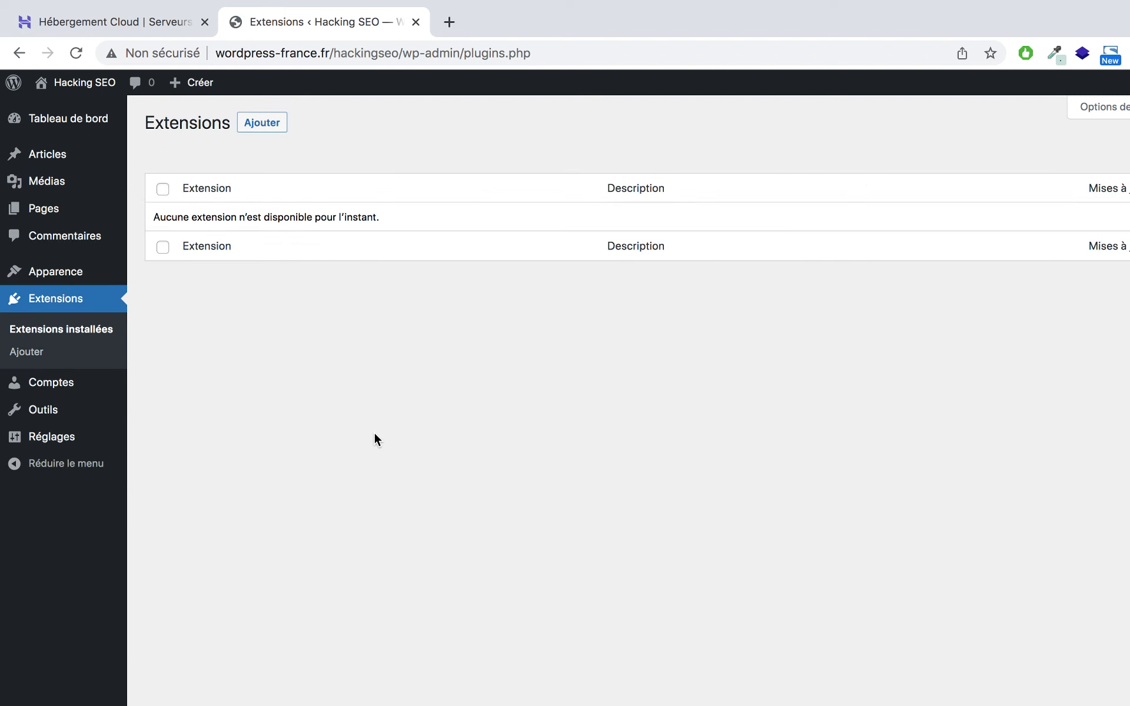
pyautogui.click(271, 121)
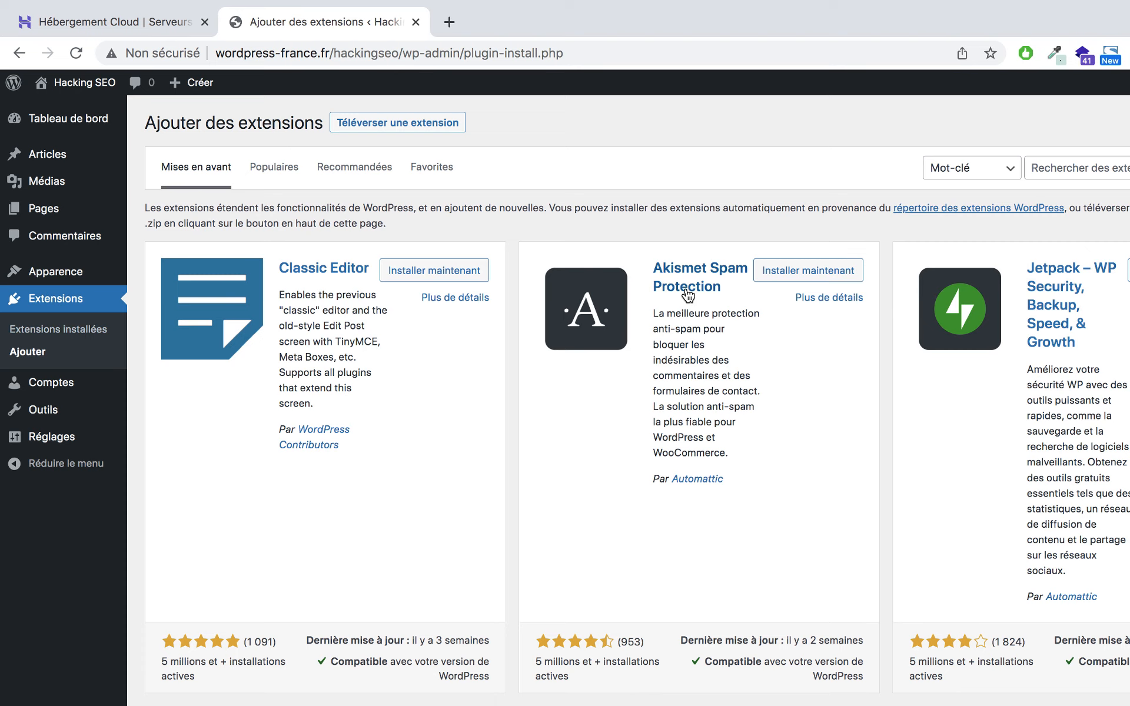
pyautogui.click(1095, 170)
pyautogui.write('seo')
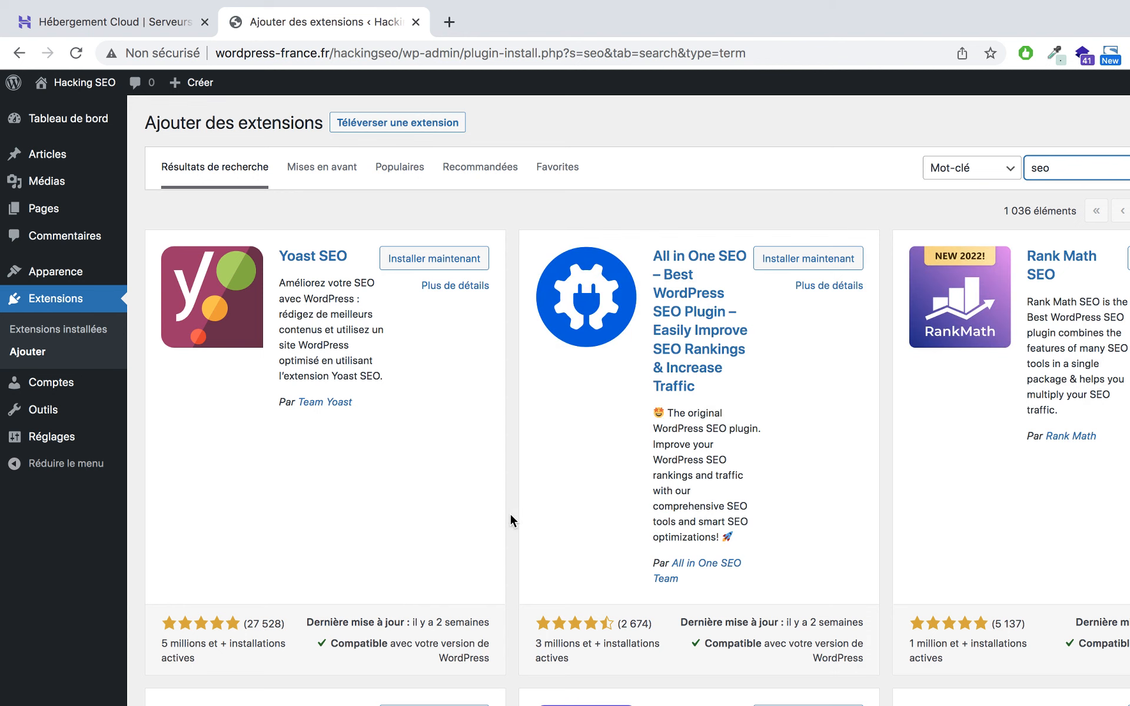
# Compare the SEO extensions in the search results, including Yoast SEO, All in One SEO, Rank Math and SEOPress
pyautogui.scroll(-1, 474, 517)
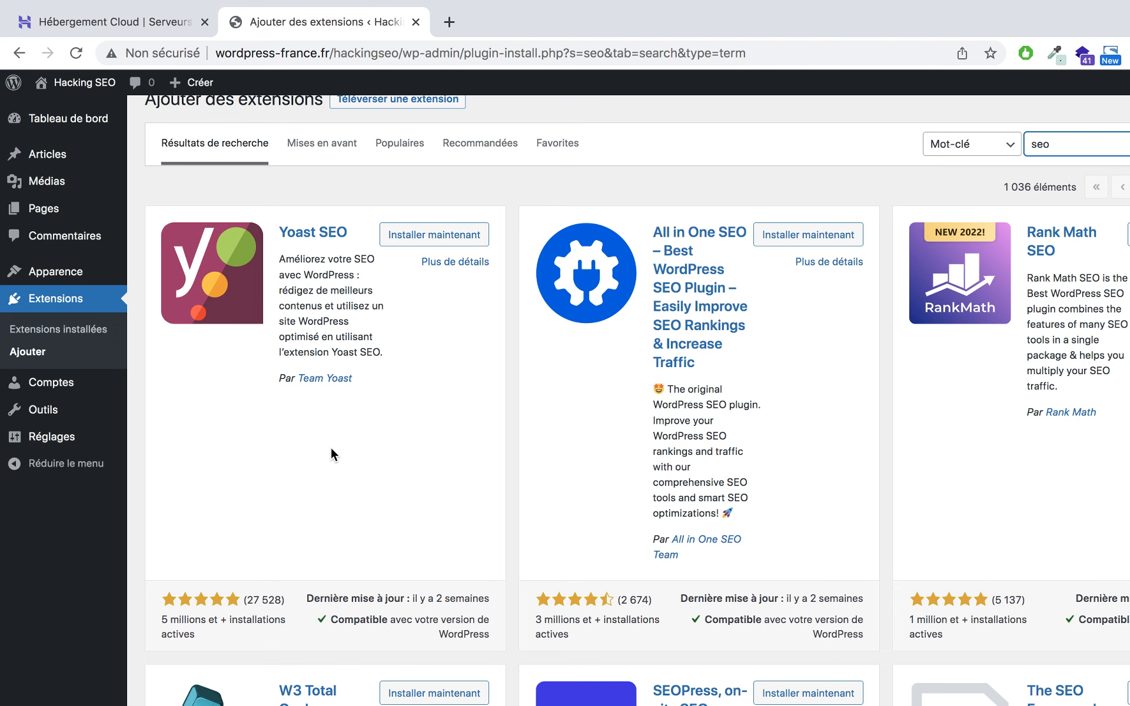
pyautogui.scroll(-2, 332, 453)
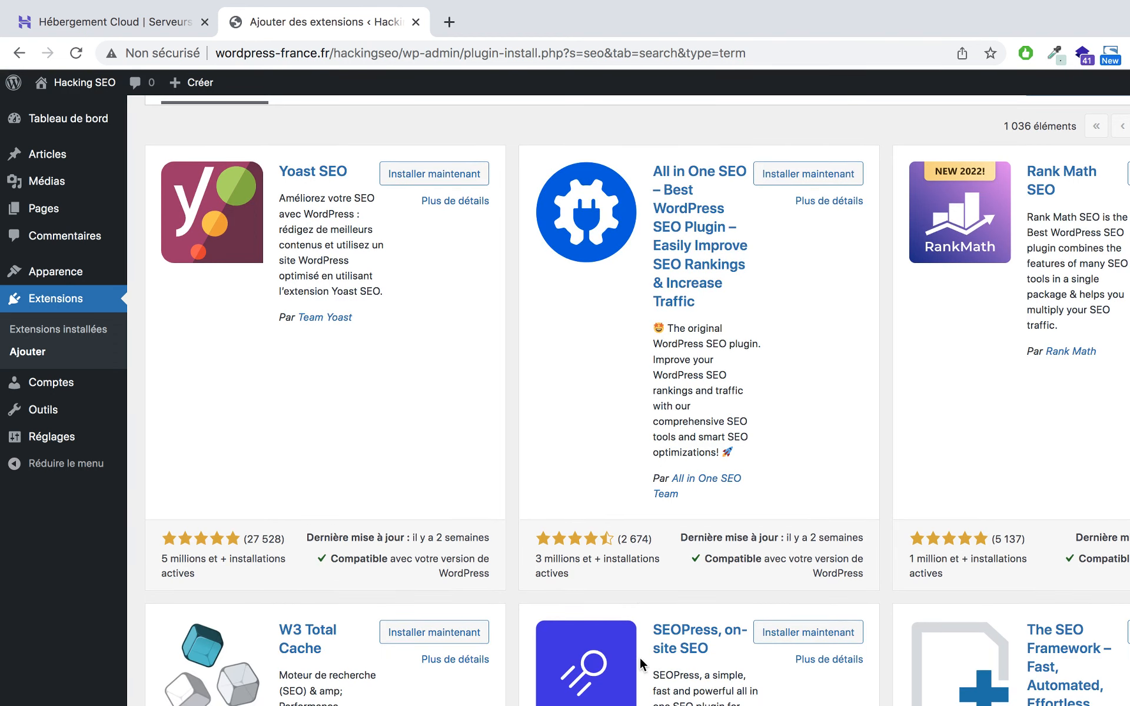
pyautogui.scroll(-8, 640, 656)
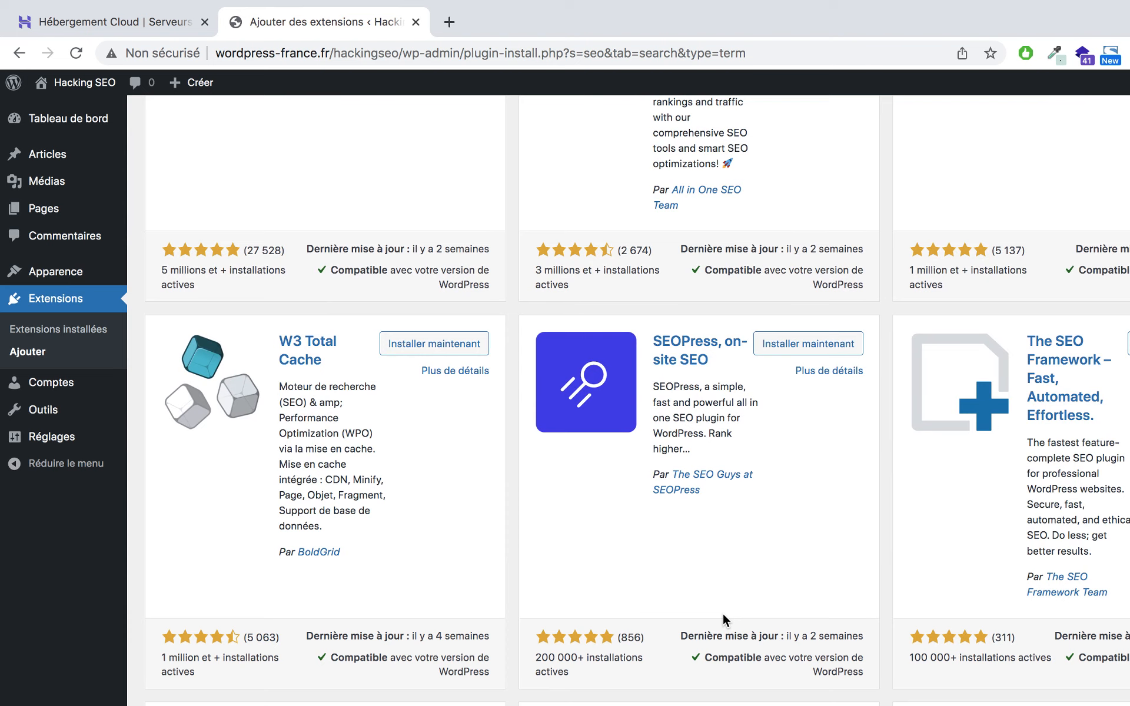
pyautogui.scroll(10, 723, 614)
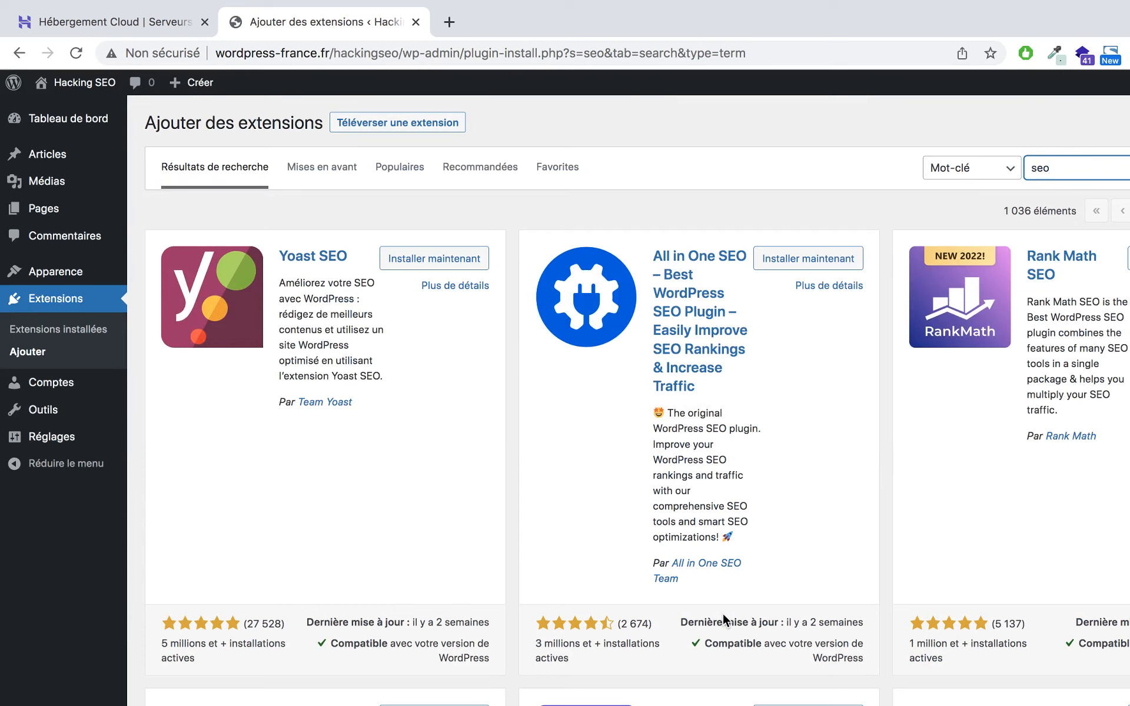
pyautogui.scroll(-4, 723, 614)
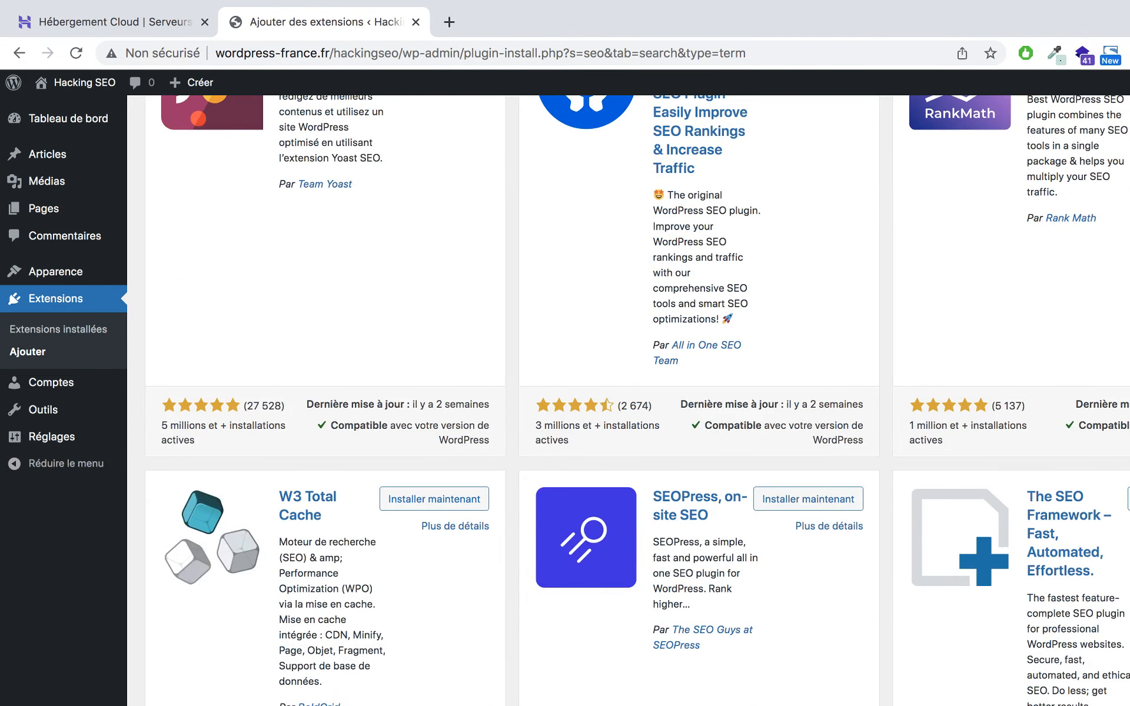
pyautogui.scroll(2, 922, 406)
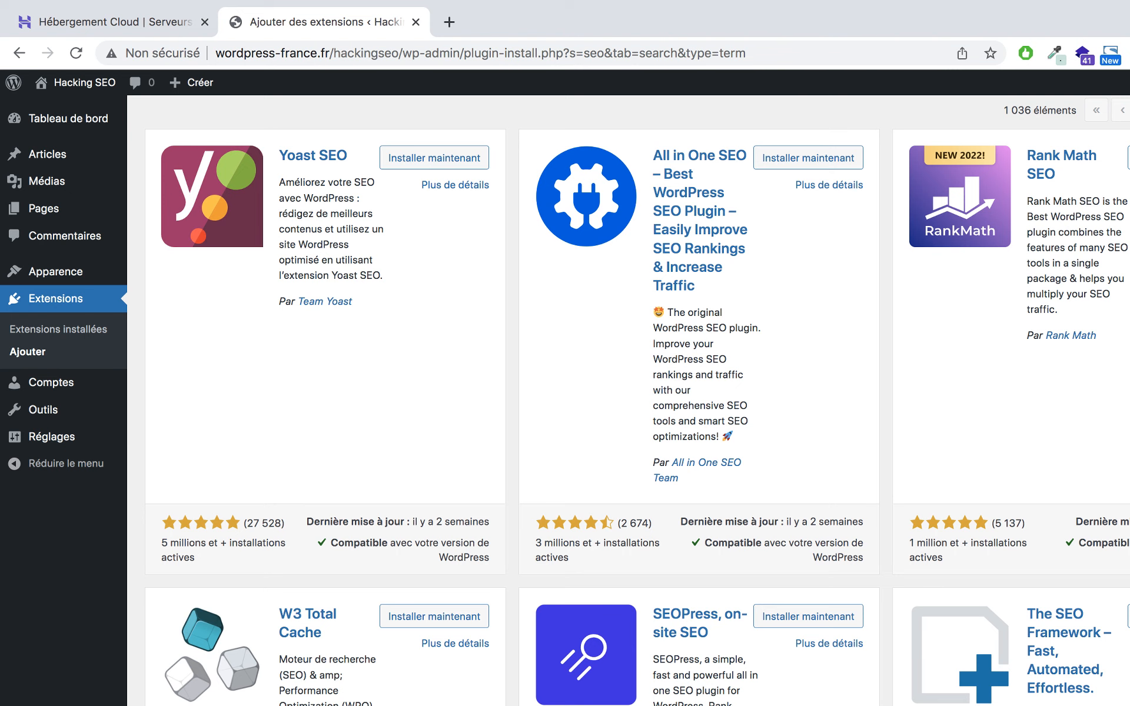
pyautogui.scroll(3, 451, 316)
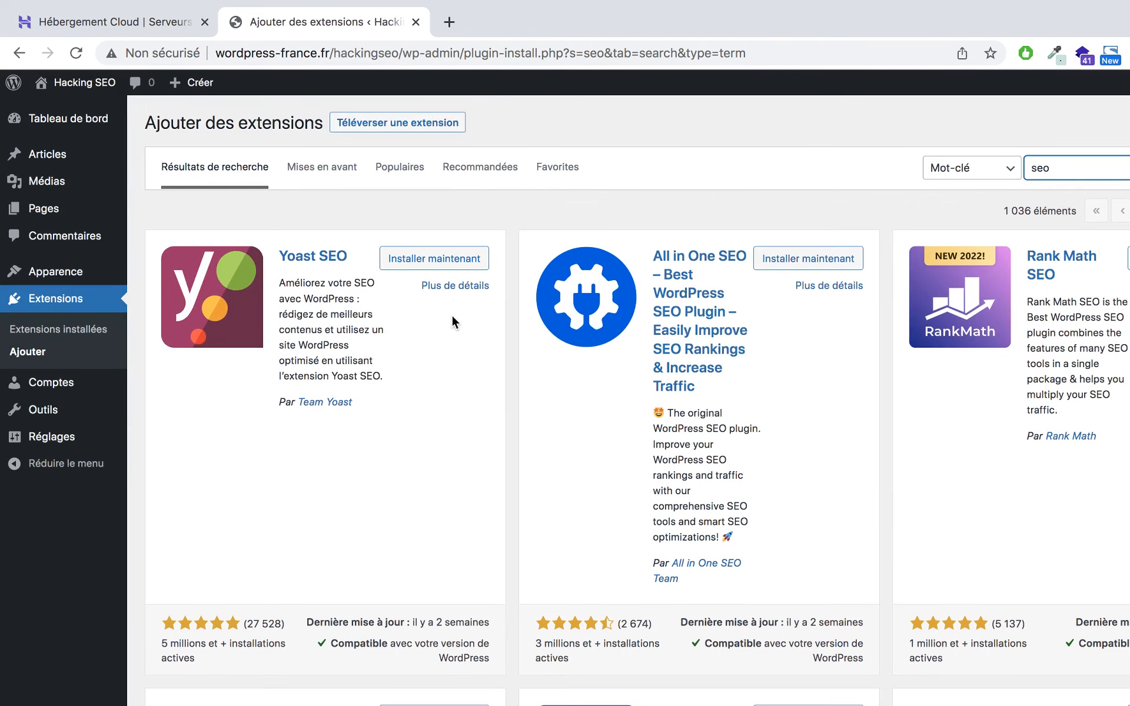
# Install and activate the Yoast SEO extension, and open its initial configuration
pyautogui.click(443, 257)
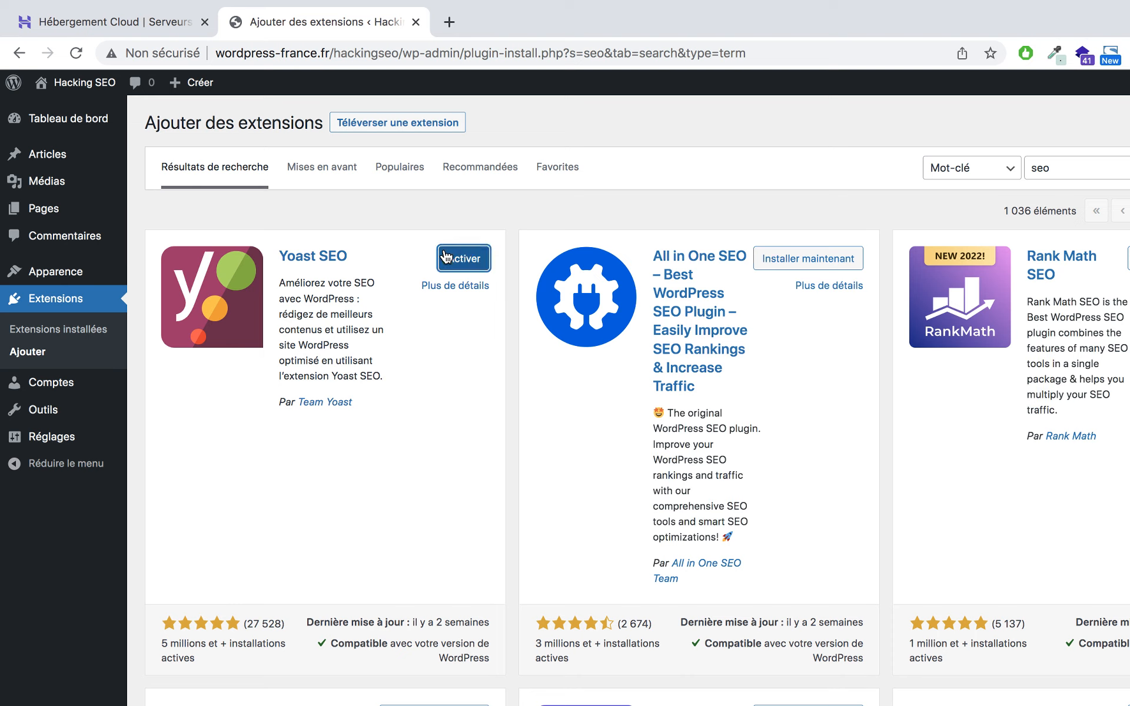
pyautogui.click(445, 256)
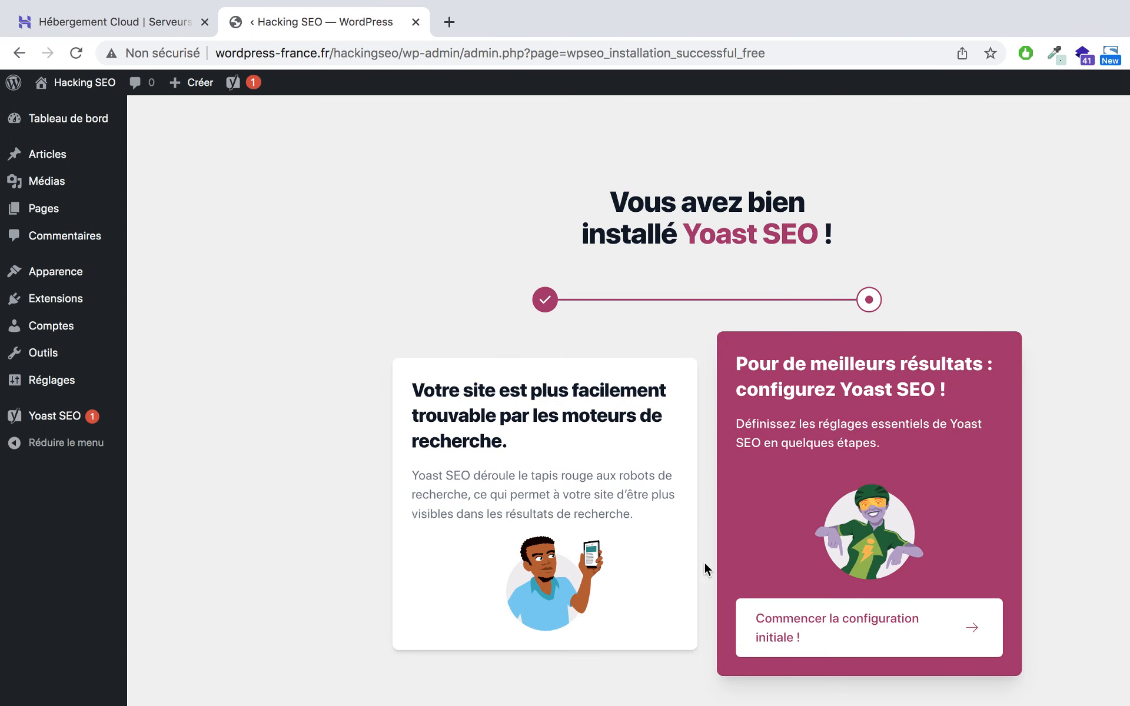
pyautogui.click(863, 651)
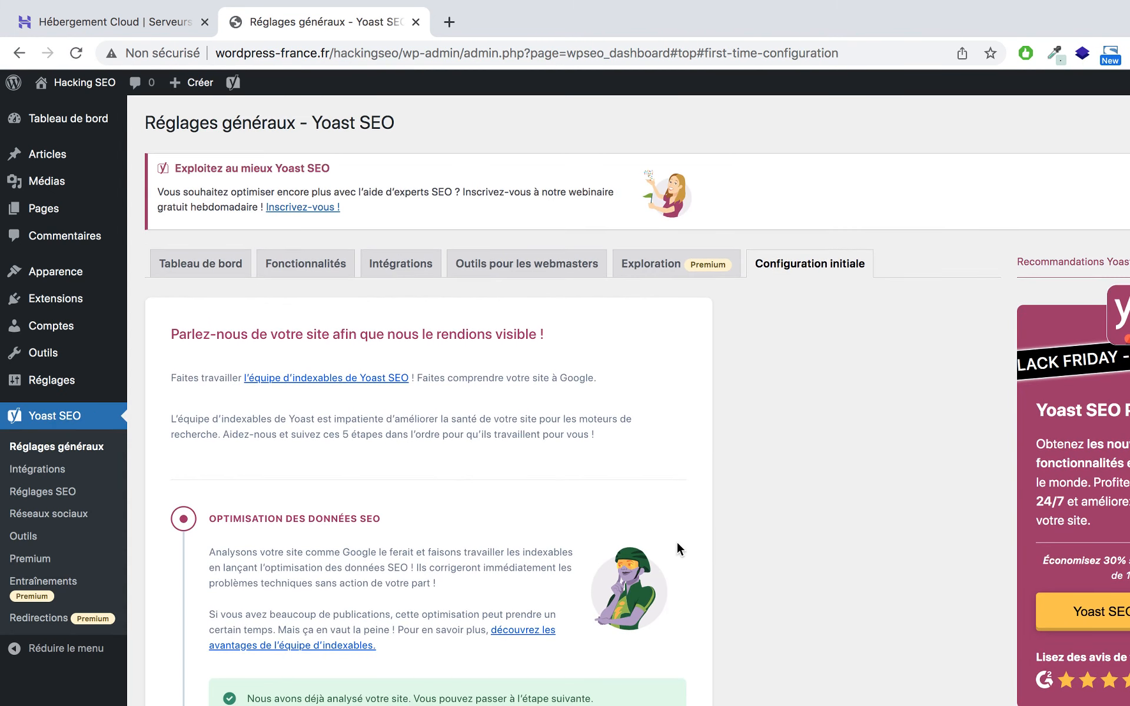
# Check the Yoast SEO dashboard for problems and review the title separator and homepage options in Réglages SEO
pyautogui.click(185, 272)
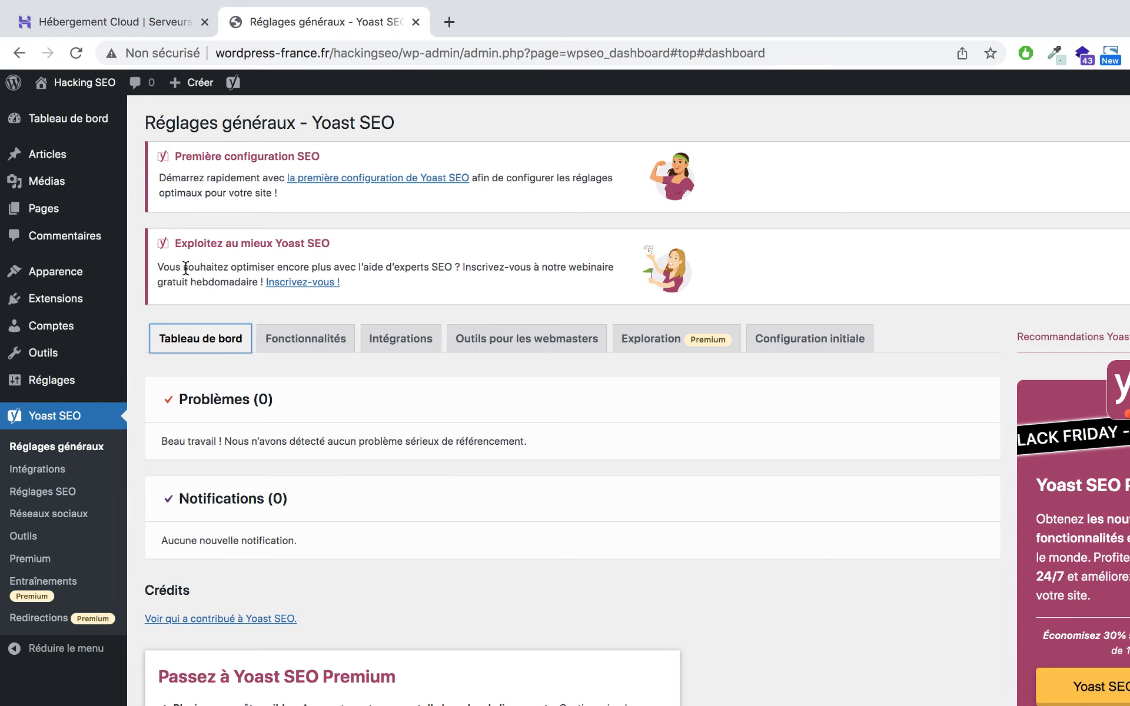
pyautogui.click(80, 499)
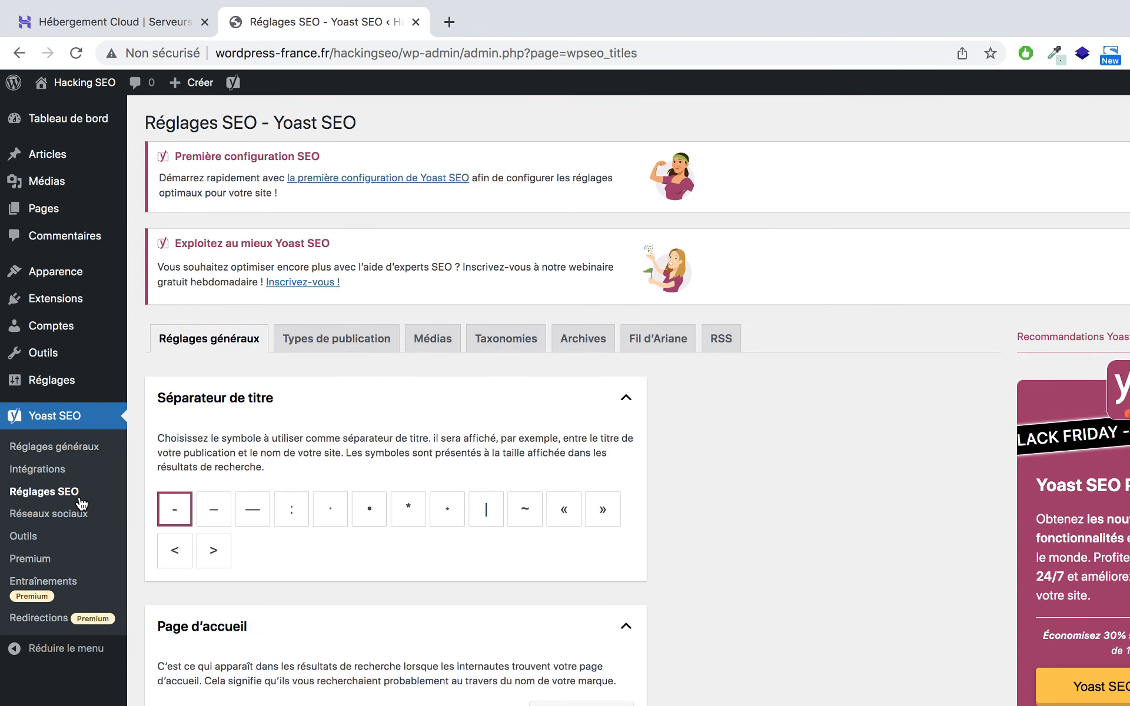
pyautogui.scroll(-3, 352, 566)
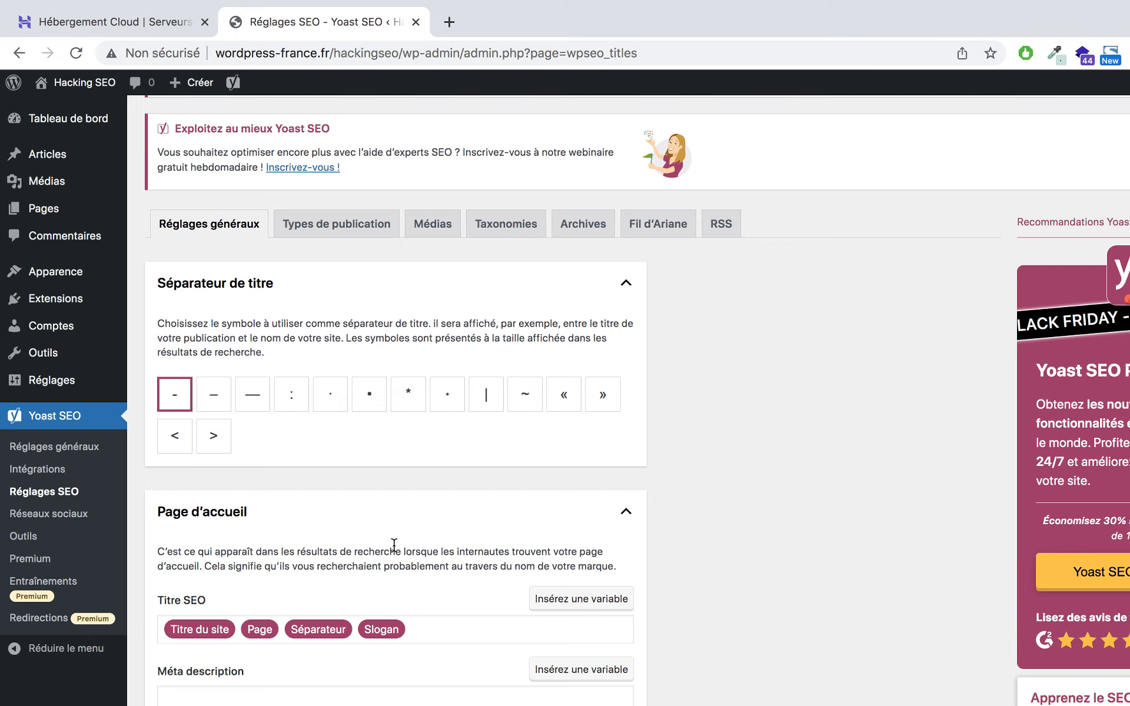
pyautogui.scroll(-3, 394, 542)
pyautogui.scroll(5, 338, 447)
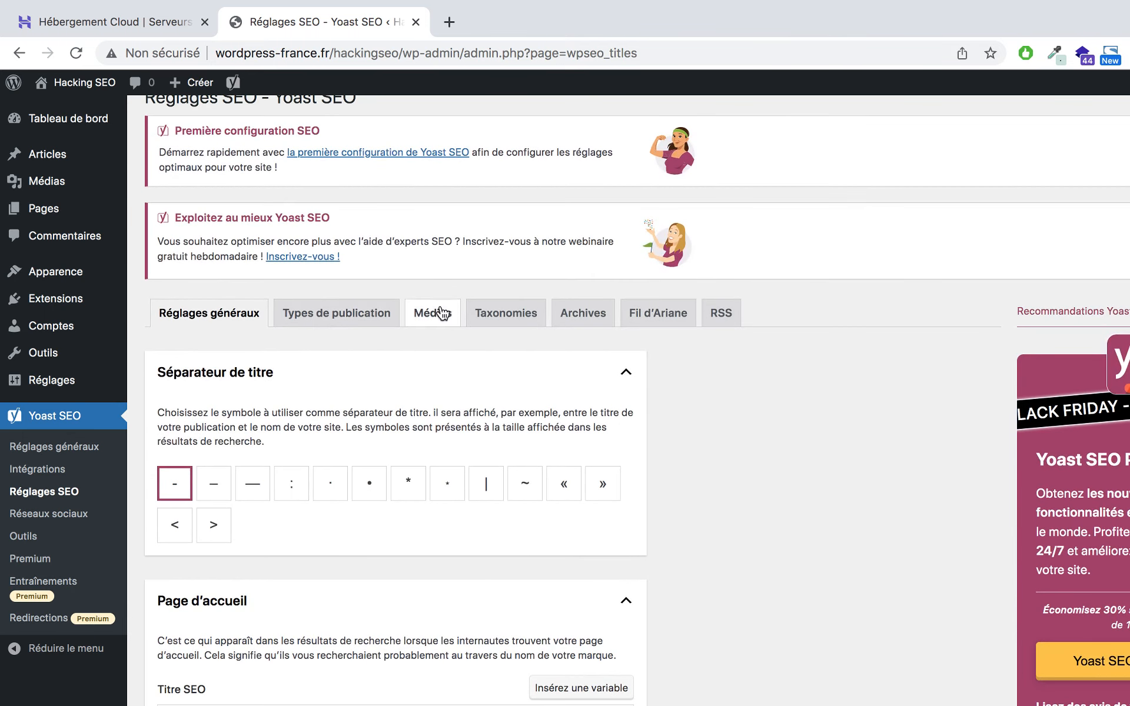
# Examine the search visibility, SEO title and meta description settings for Articles under the Yoast publication types
pyautogui.click(336, 312)
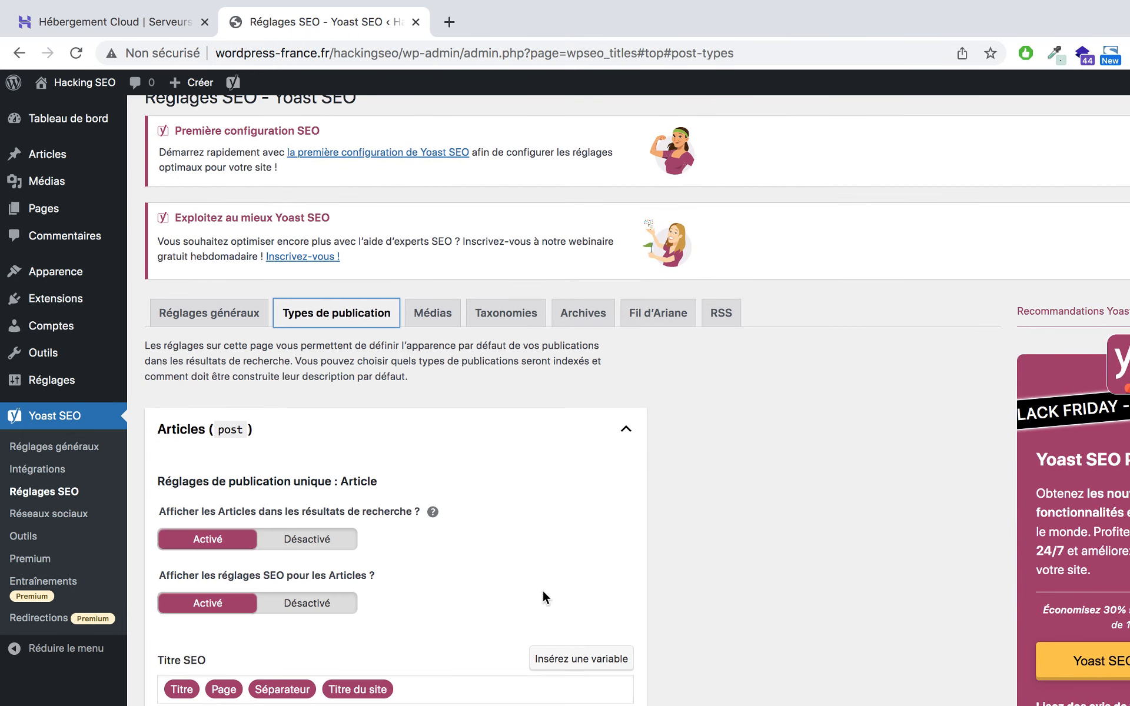
pyautogui.scroll(-3, 543, 590)
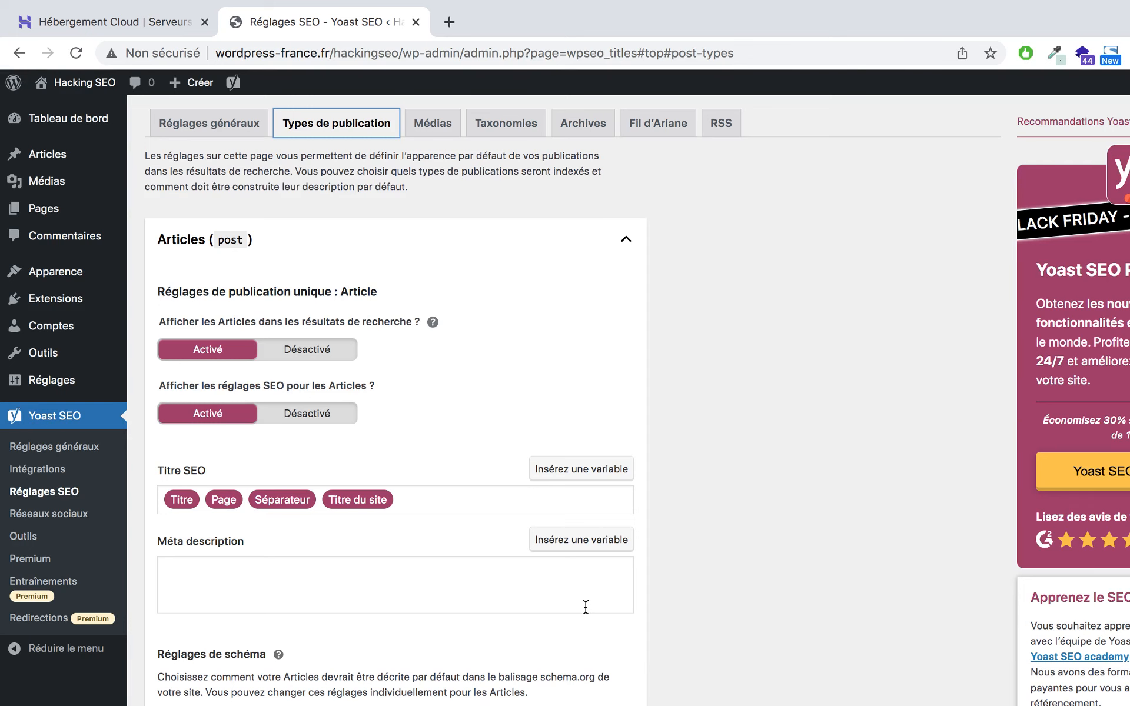
pyautogui.scroll(-1, 586, 607)
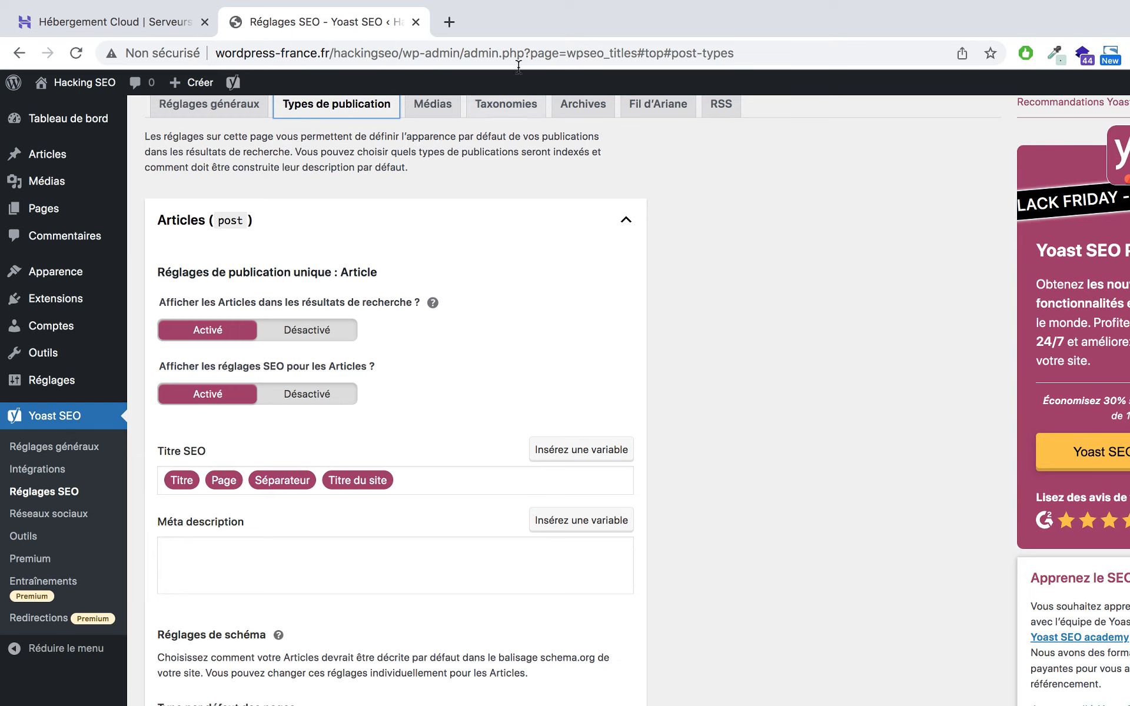
# Search Google for "nike" in a new browser tab and highlight the first result's title and description
pyautogui.click(447, 22)
pyautogui.write('nike')
pyautogui.press('Return')
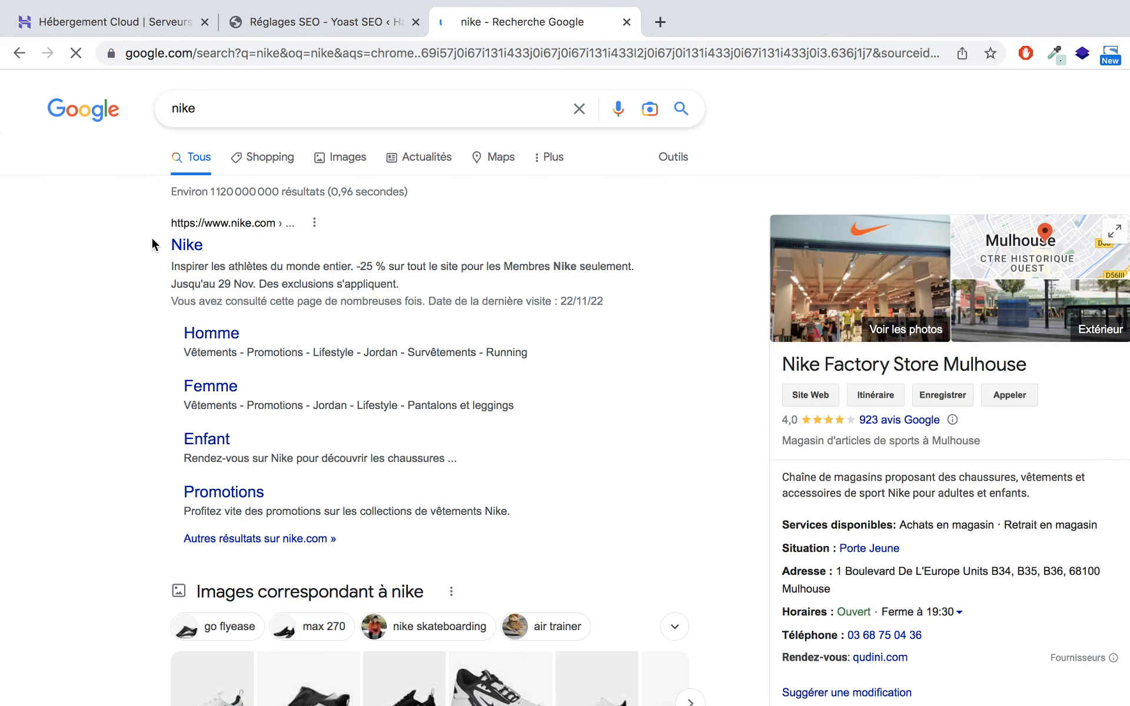
pyautogui.moveTo(157, 248); pyautogui.dragTo(218, 242)
pyautogui.moveTo(141, 260); pyautogui.dragTo(457, 288)
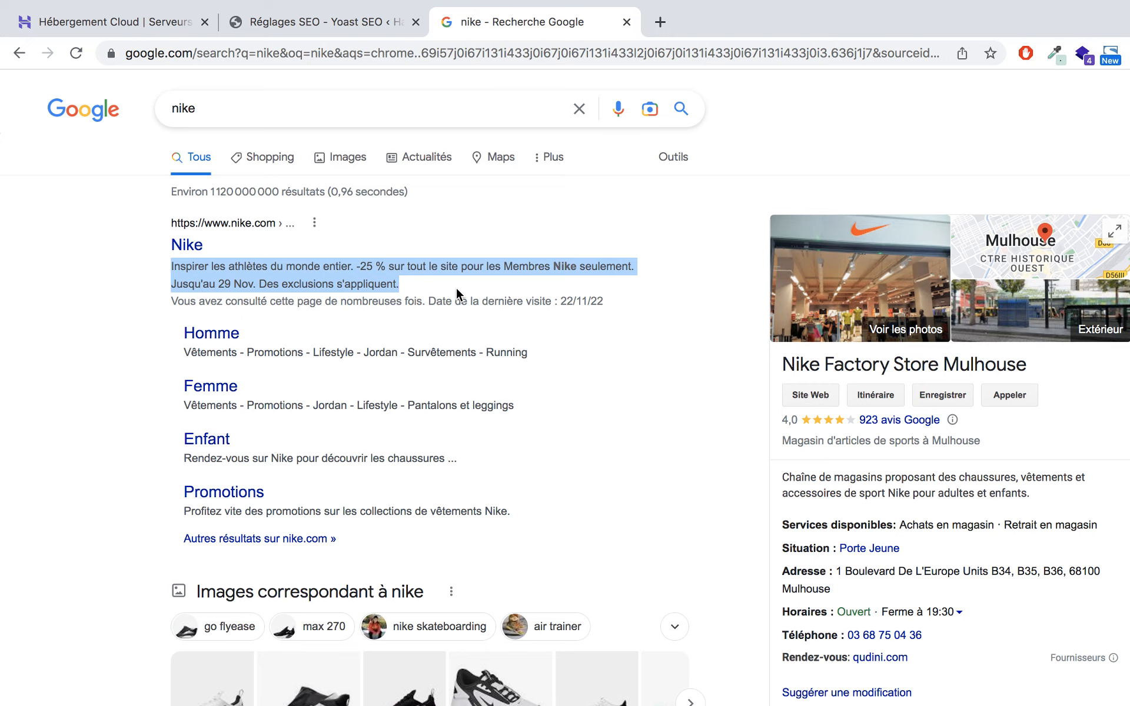
# Look over the Nike results from the first title to the related searches, and return to Yoast's publication type settings
pyautogui.scroll(-10, 456, 285)
pyautogui.scroll(10, 456, 285)
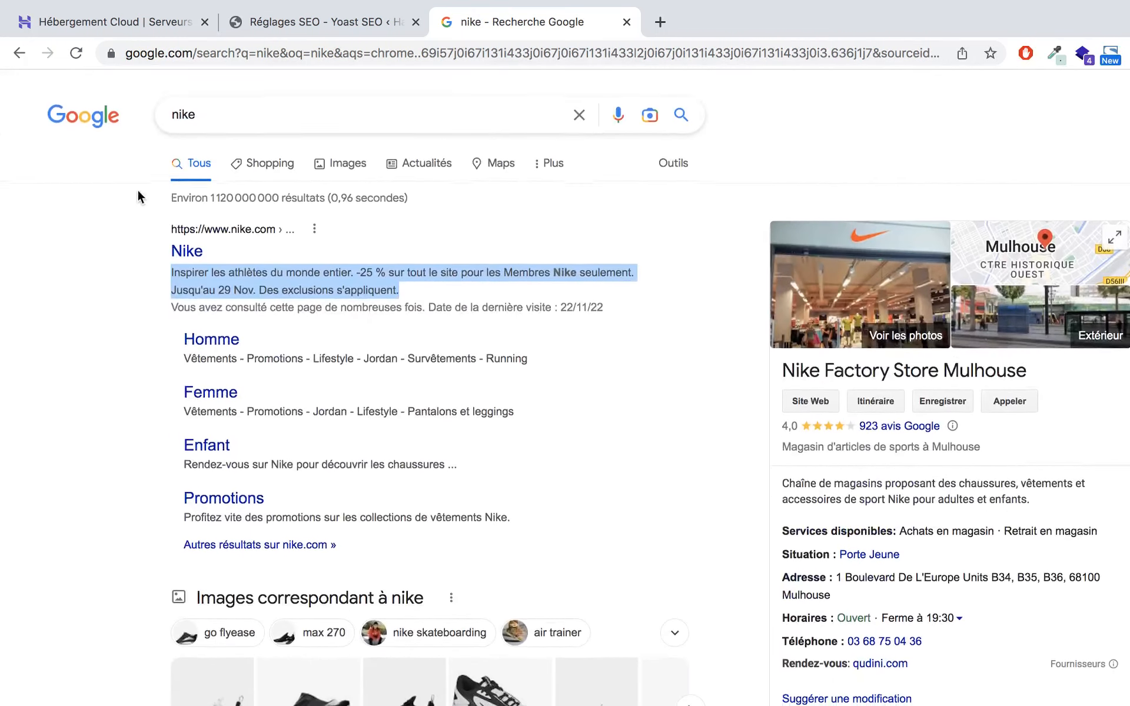
pyautogui.scroll(-1, 138, 200)
pyautogui.click(139, 232)
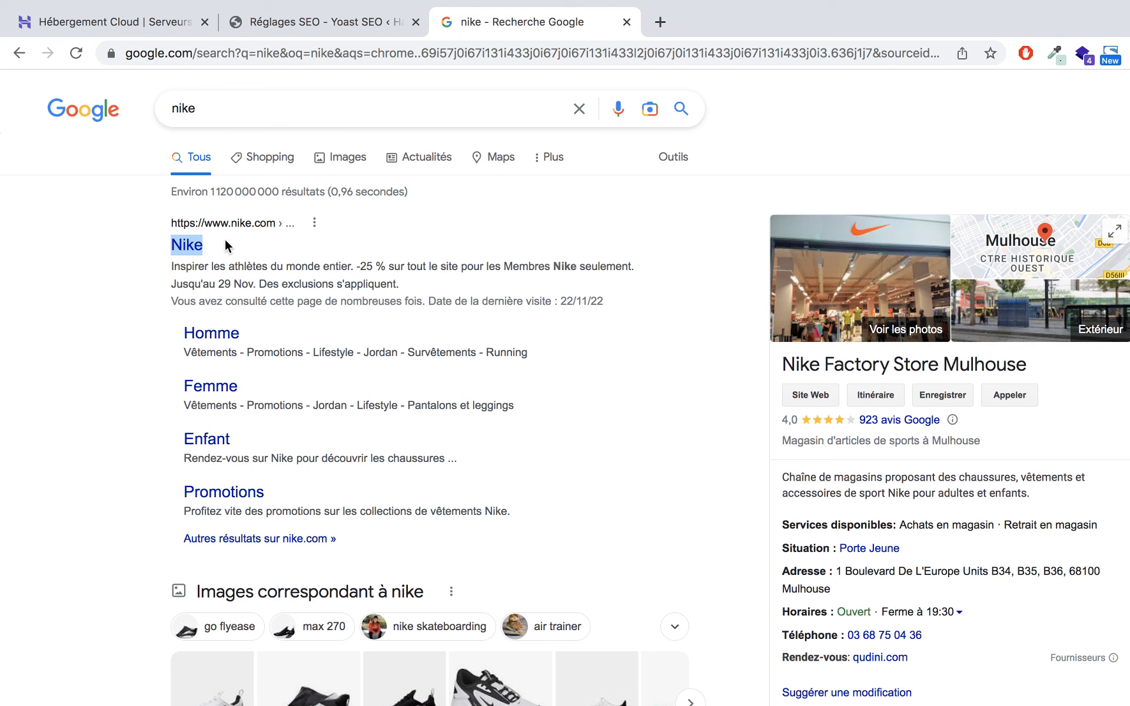
pyautogui.scroll(-15, 225, 238)
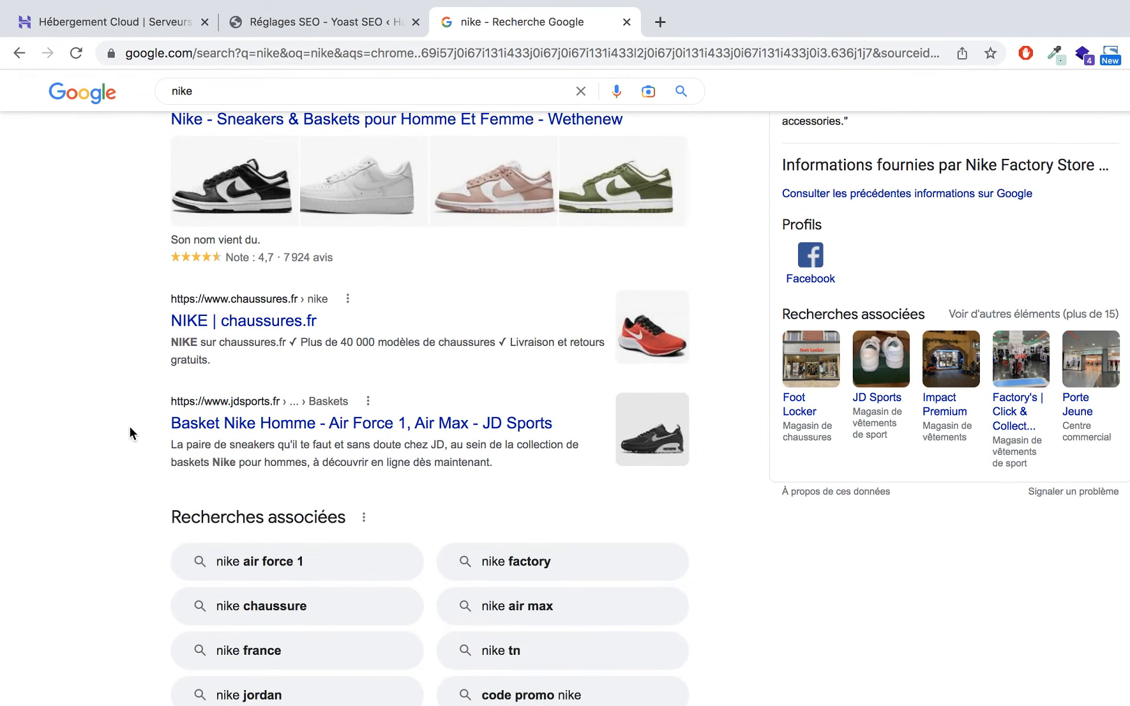
pyautogui.scroll(-1, 129, 419)
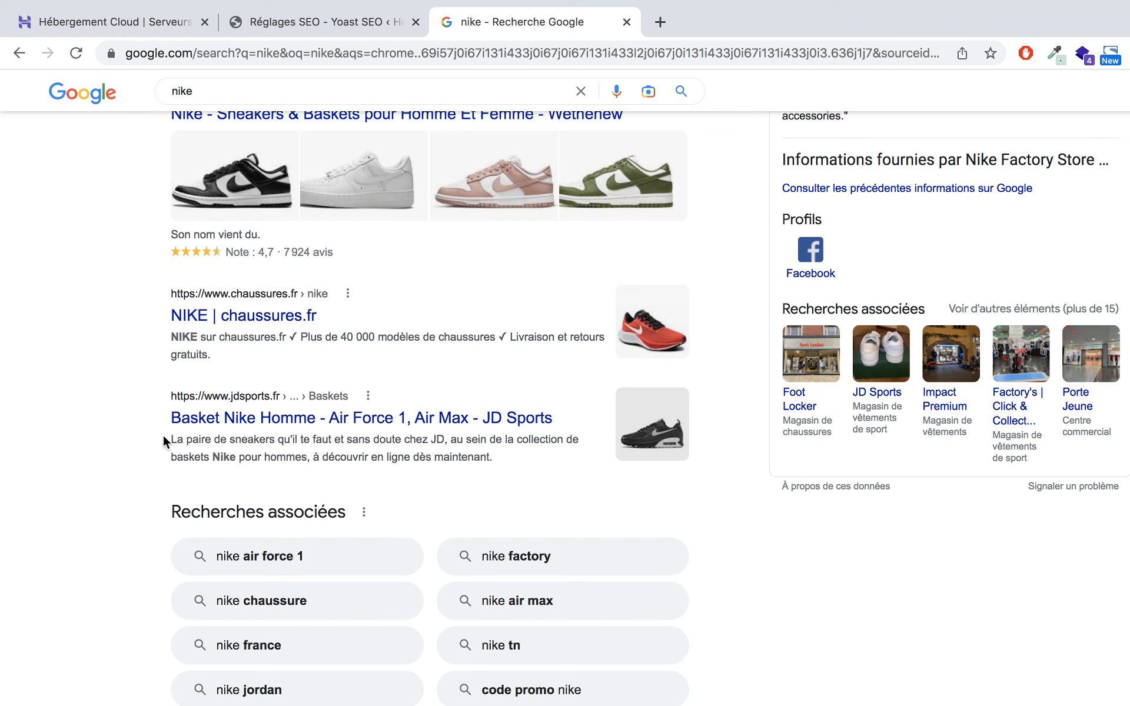
pyautogui.click(334, 22)
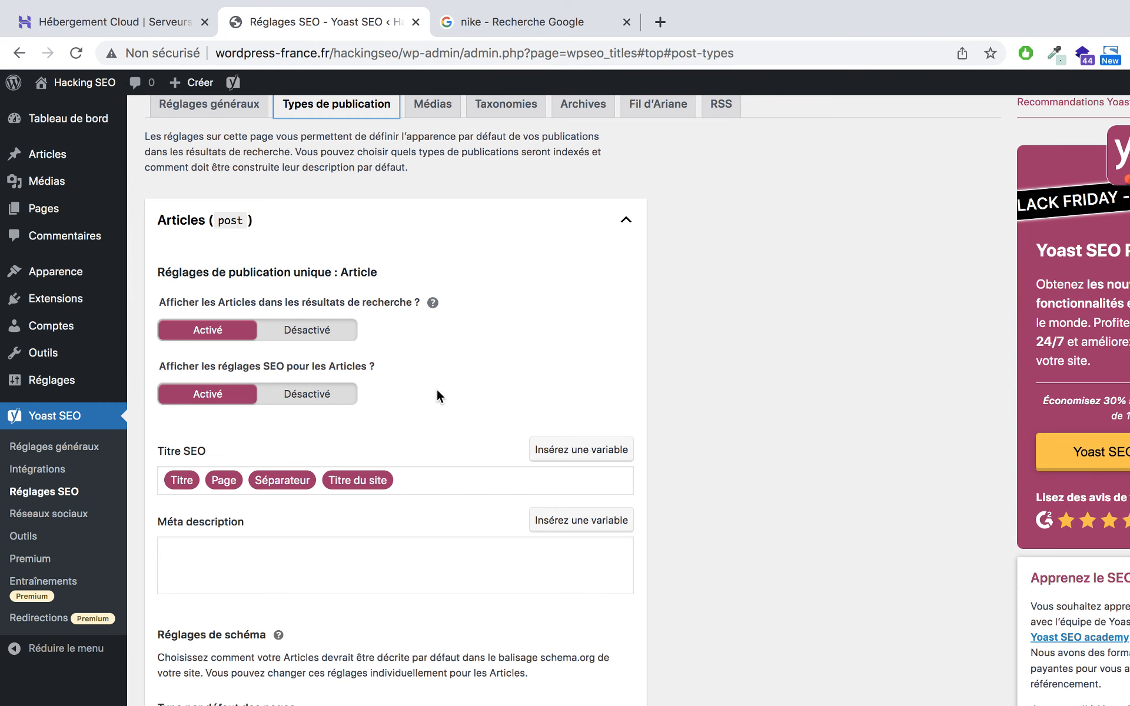
# Remove the Titre du site and Séparateur variables from the SEO title of Articles, leaving Titre and Page
pyautogui.scroll(-2, 446, 412)
pyautogui.click(475, 417)
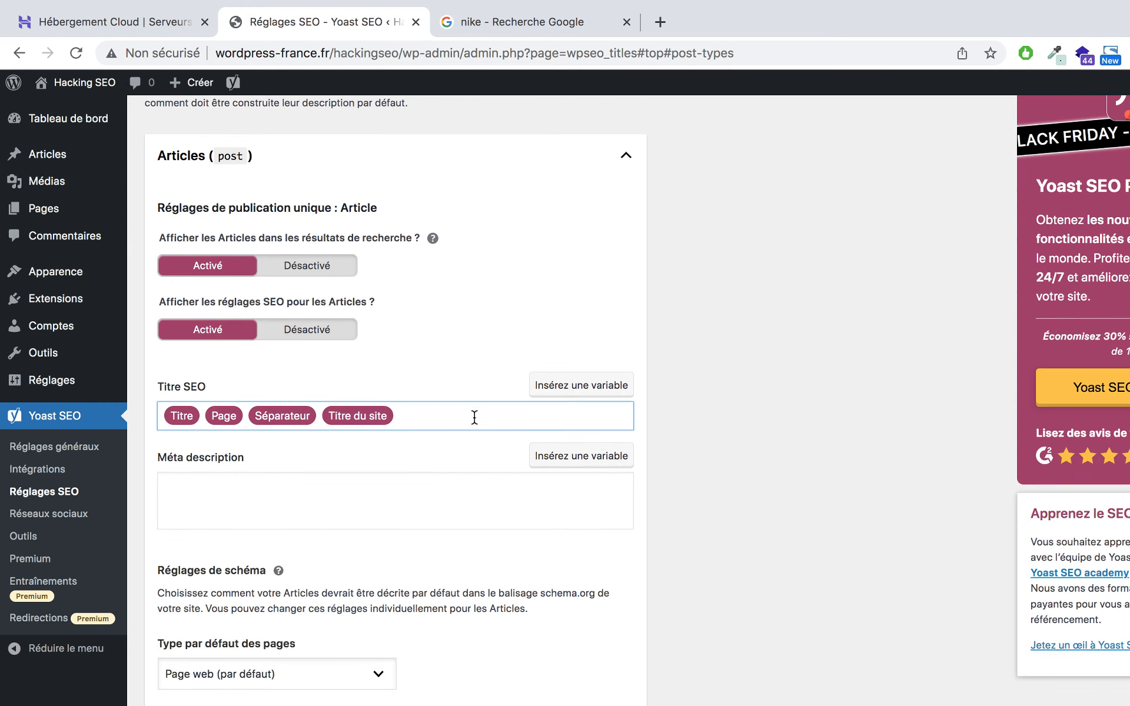
pyautogui.click(445, 492)
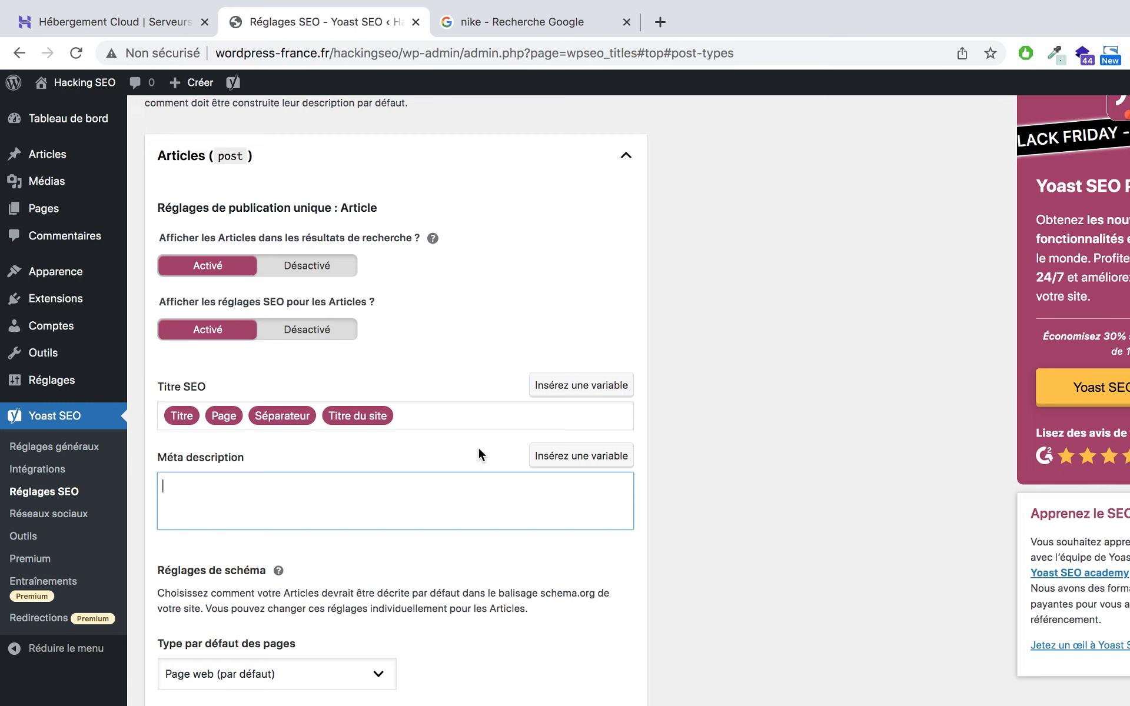
pyautogui.click(487, 423)
pyautogui.press('BackSpace')
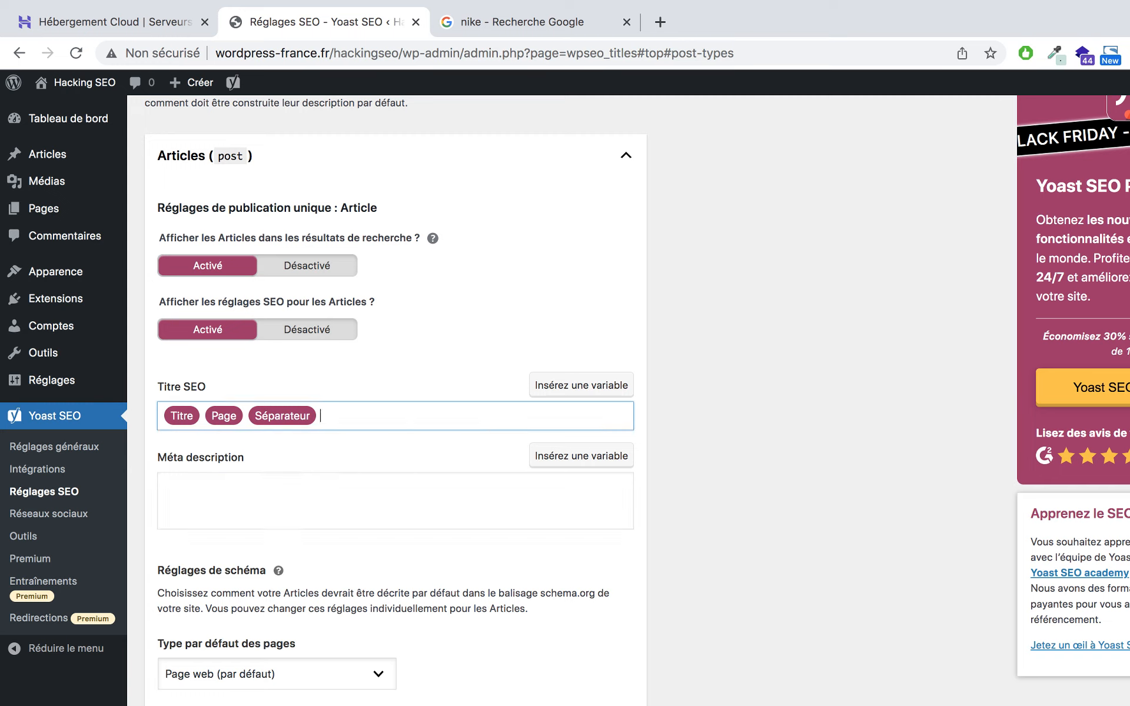
pyautogui.click(422, 497)
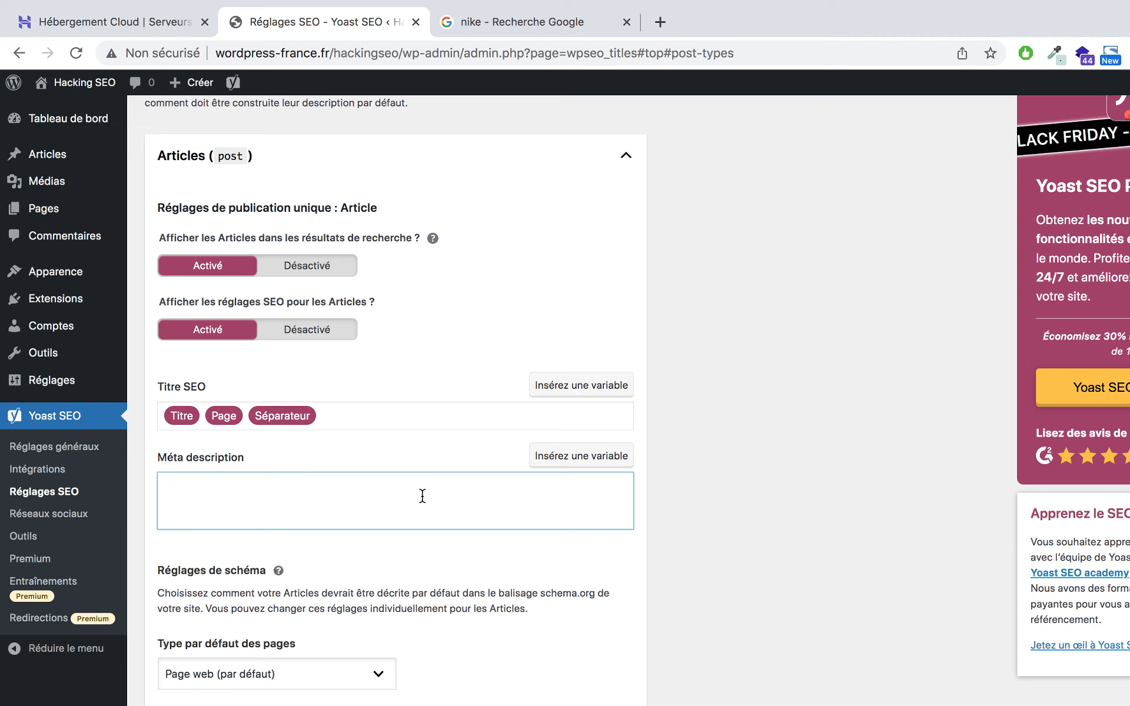
pyautogui.click(426, 424)
pyautogui.press('BackSpace')
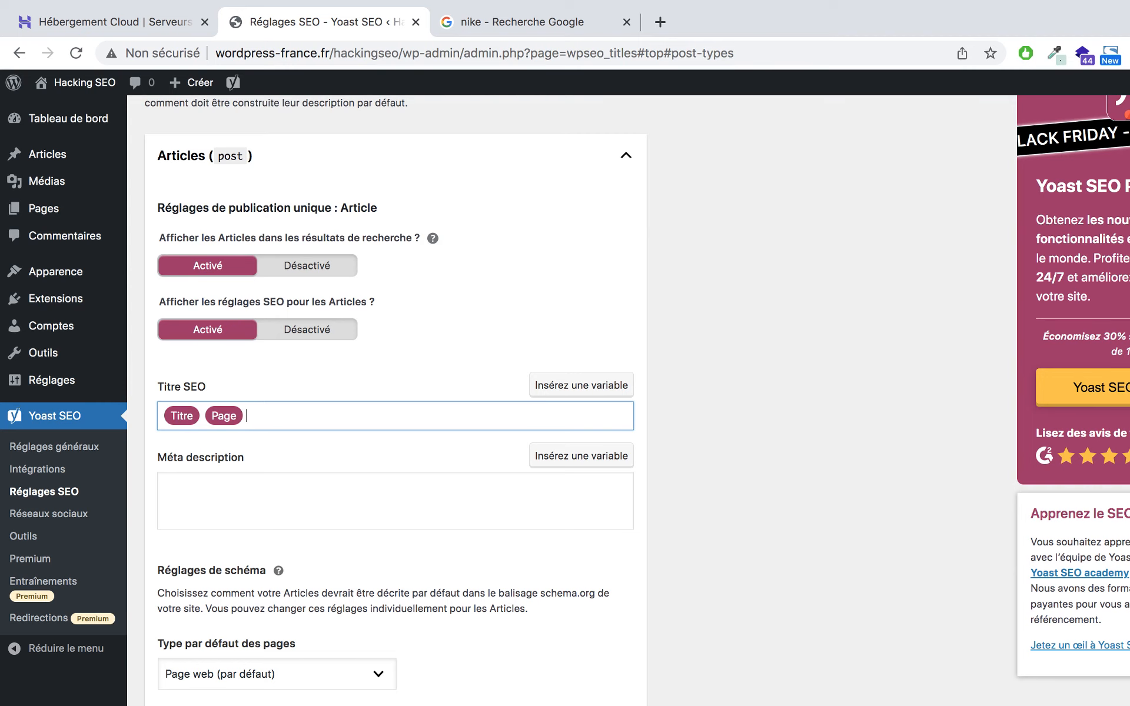
# Bring up the variables available for the meta description of Articles, and clear the field again
pyautogui.scroll(-2, 395, 401)
pyautogui.scroll(2, 396, 400)
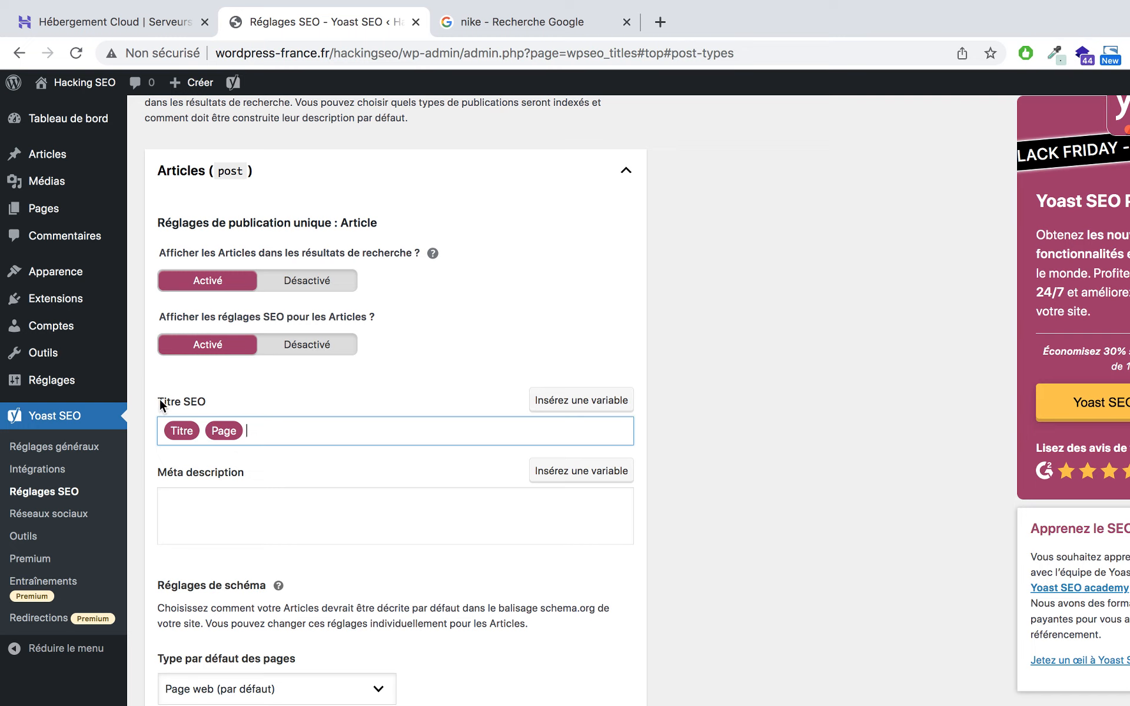
pyautogui.click(249, 512)
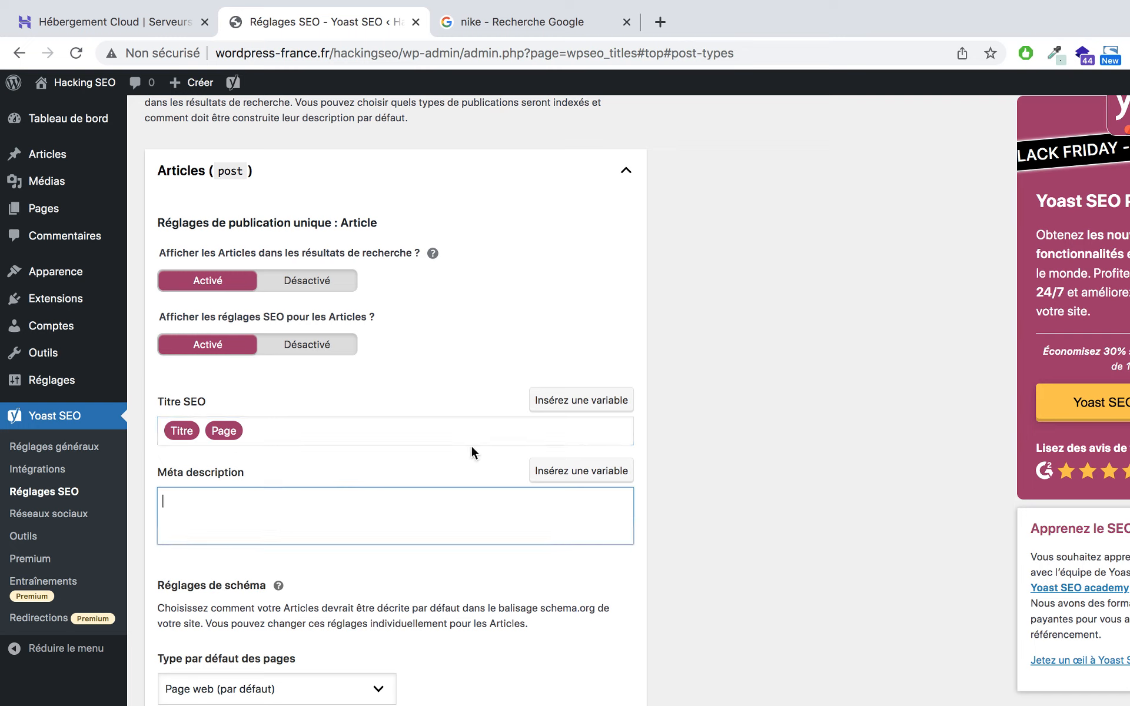
pyautogui.click(557, 465)
pyautogui.click(516, 519)
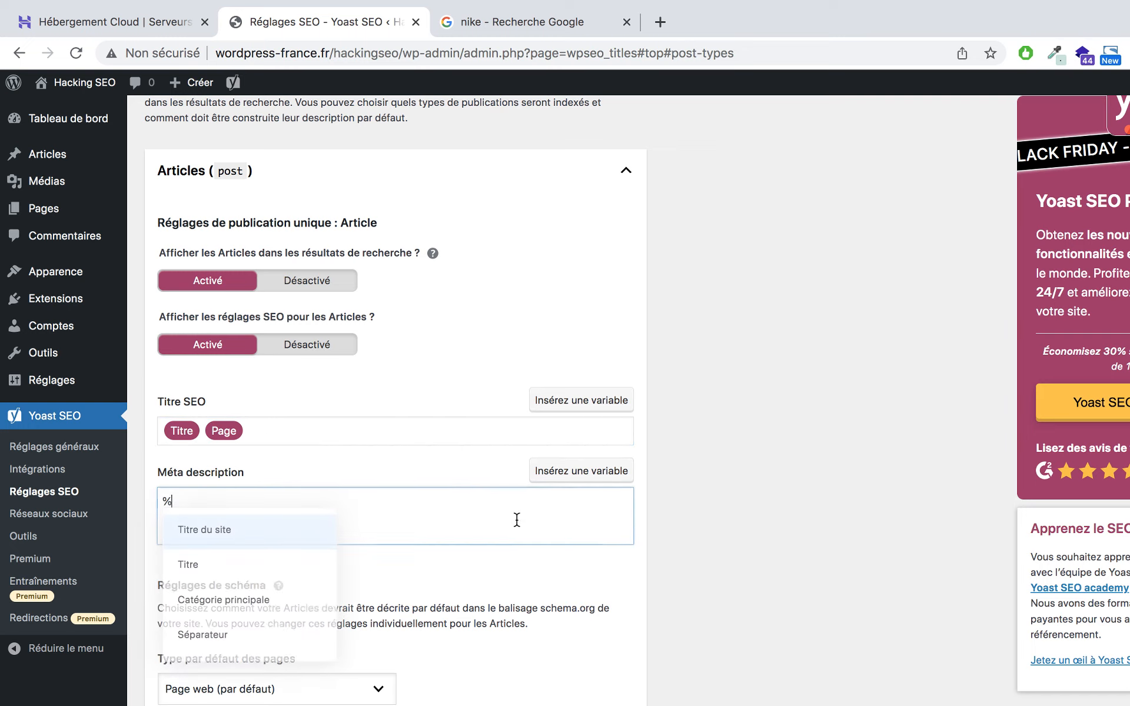
pyautogui.press('super+a')
pyautogui.press('BackSpace')
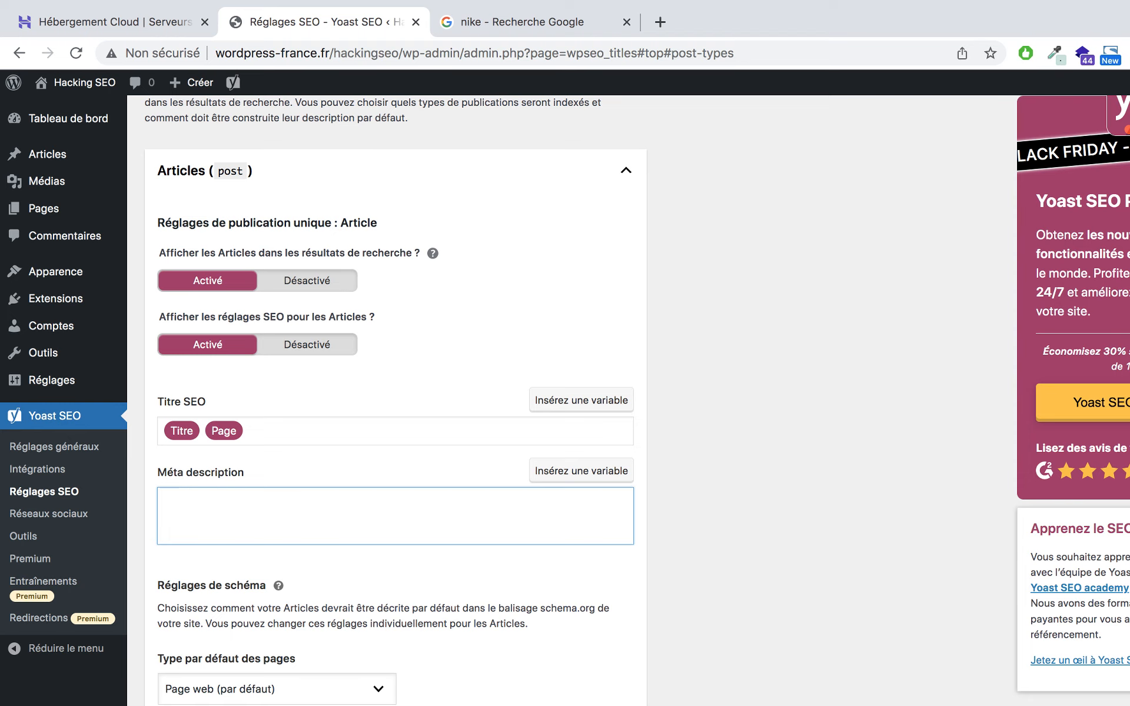
# Look over the schema and social network settings for Articles, and examine the Taxonomies settings for categories and tags
pyautogui.scroll(-3, 396, 400)
pyautogui.scroll(-4, 395, 400)
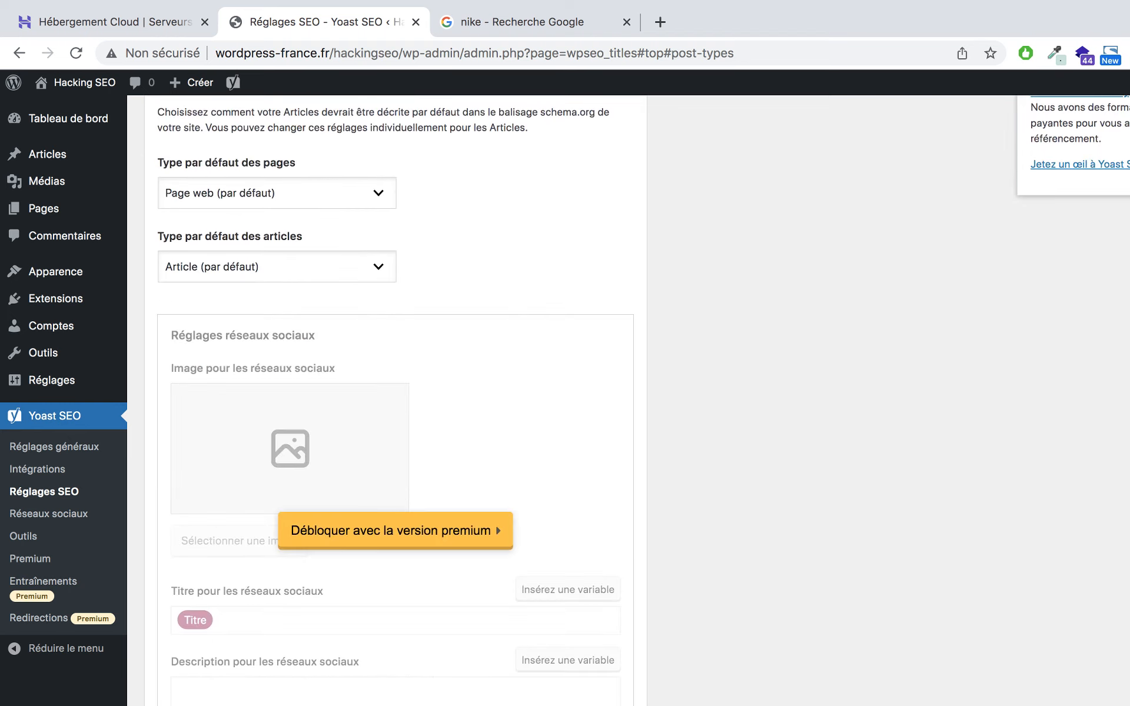
pyautogui.scroll(2, 502, 607)
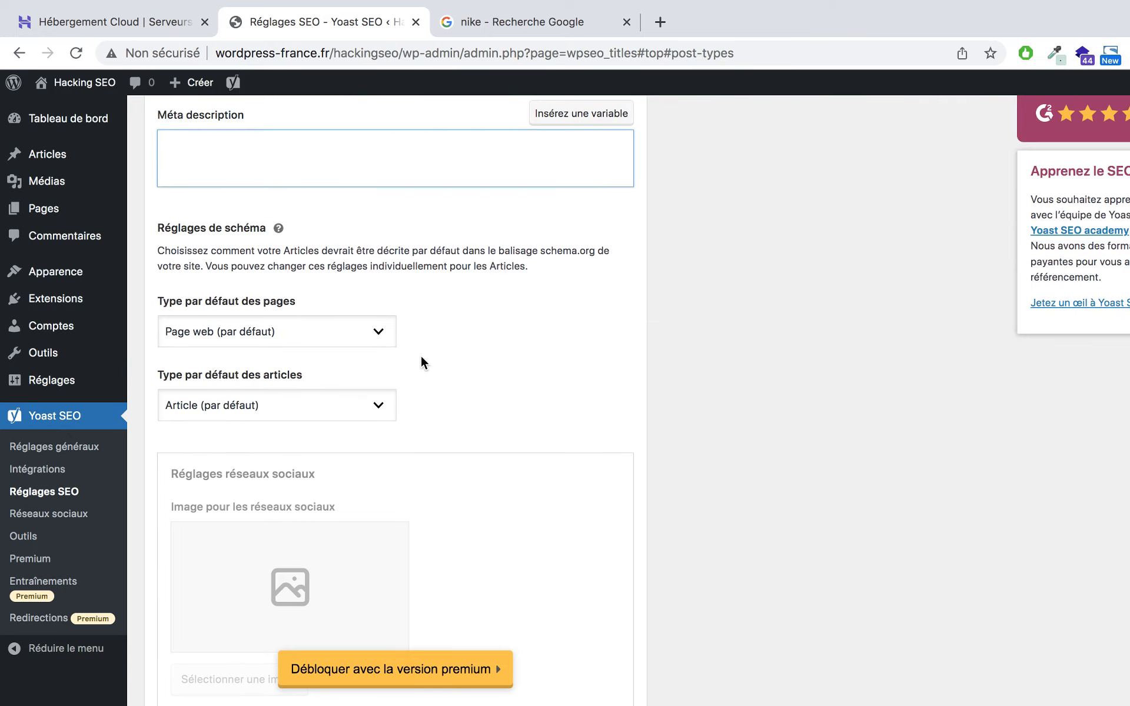
pyautogui.scroll(10, 421, 354)
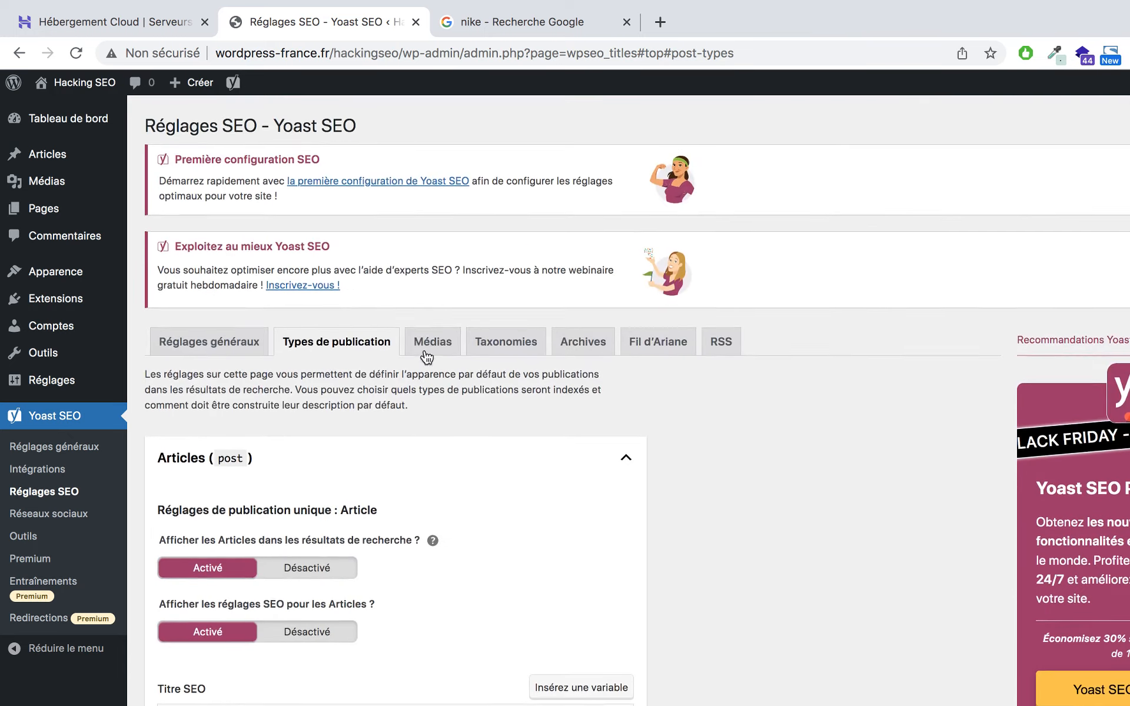
pyautogui.click(531, 349)
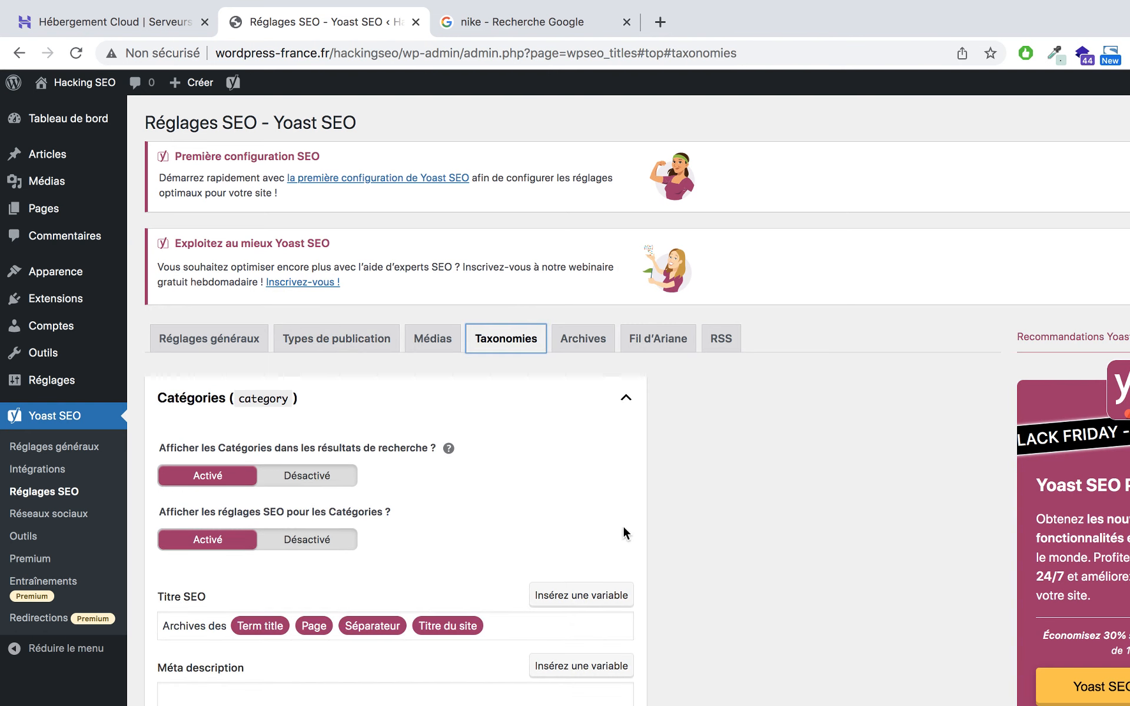
pyautogui.scroll(-5, 624, 533)
pyautogui.scroll(2, 624, 533)
pyautogui.scroll(1, 624, 533)
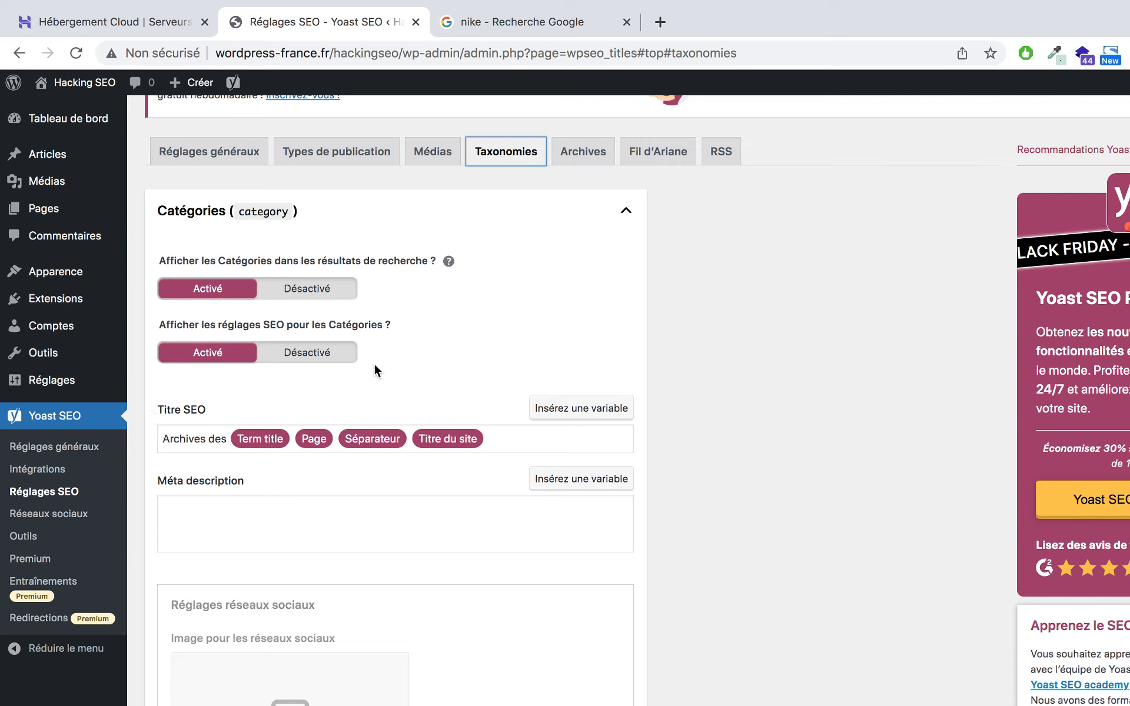
pyautogui.scroll(-10, 327, 452)
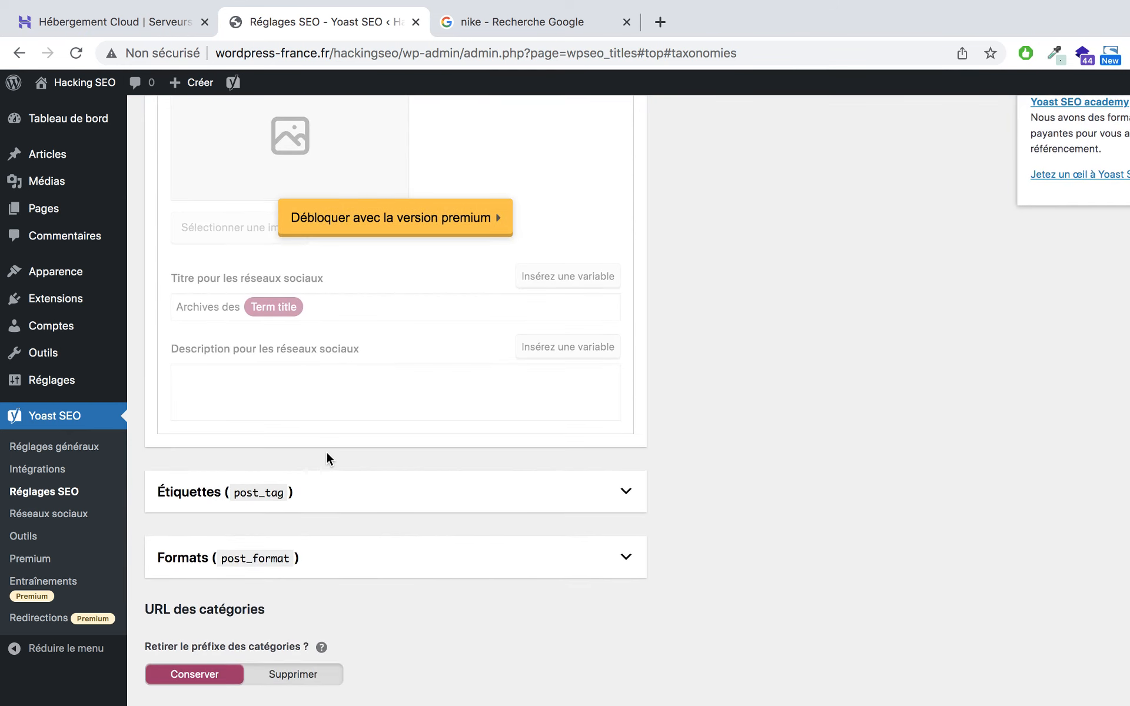
pyautogui.click(345, 499)
pyautogui.scroll(20, 322, 576)
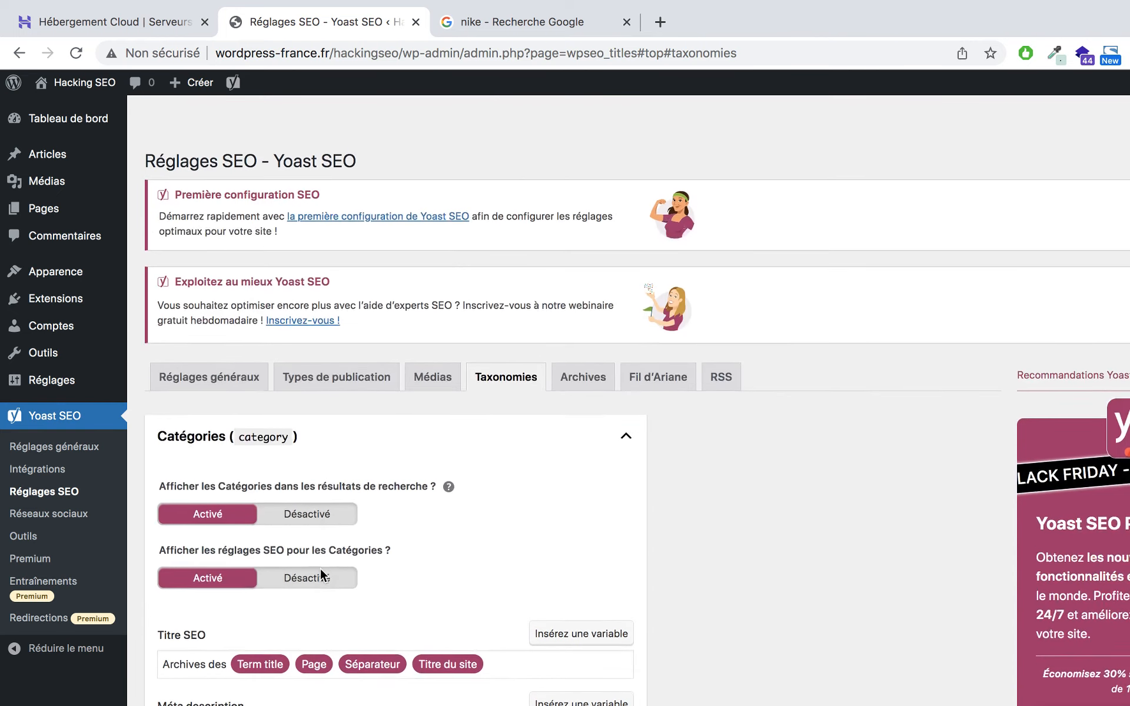
# In the Archives settings, toggle author archives off and on again, and disable showing them in search results
pyautogui.click(583, 338)
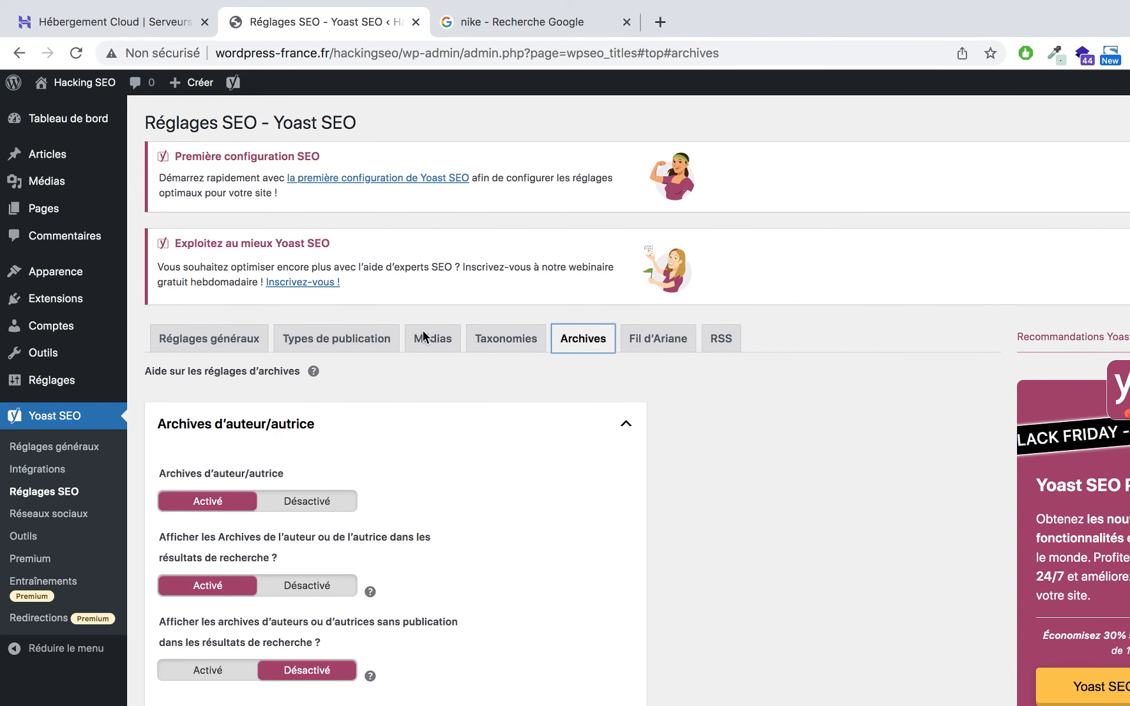
pyautogui.scroll(-3, 529, 489)
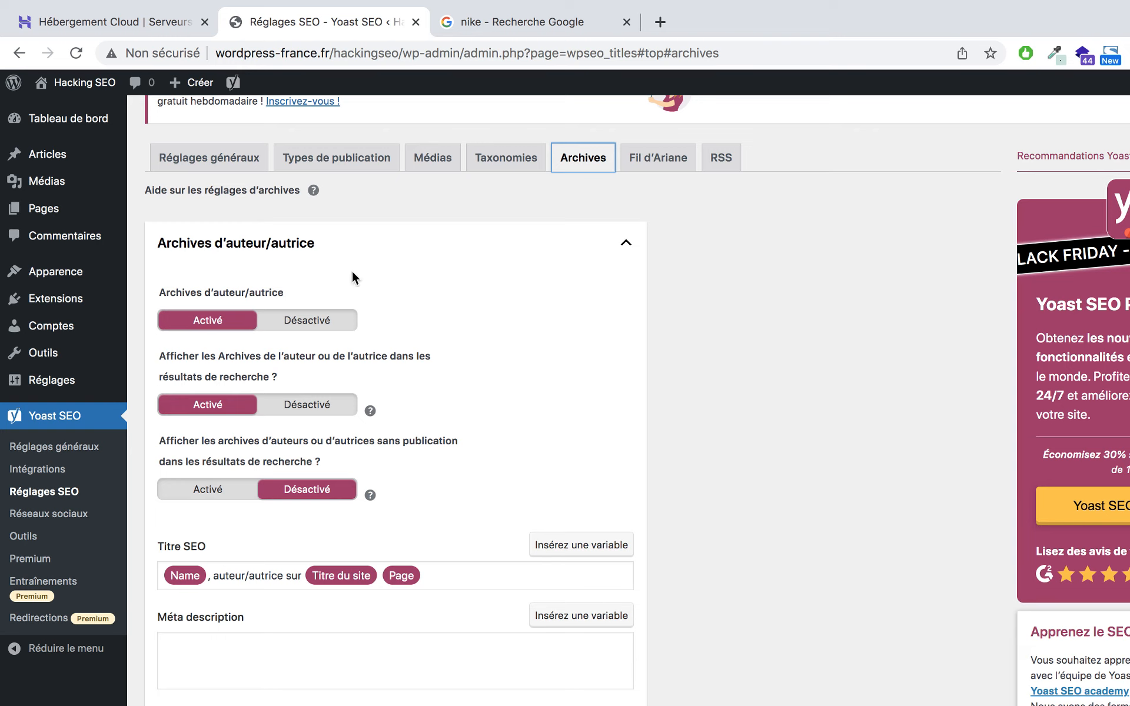
pyautogui.click(333, 328)
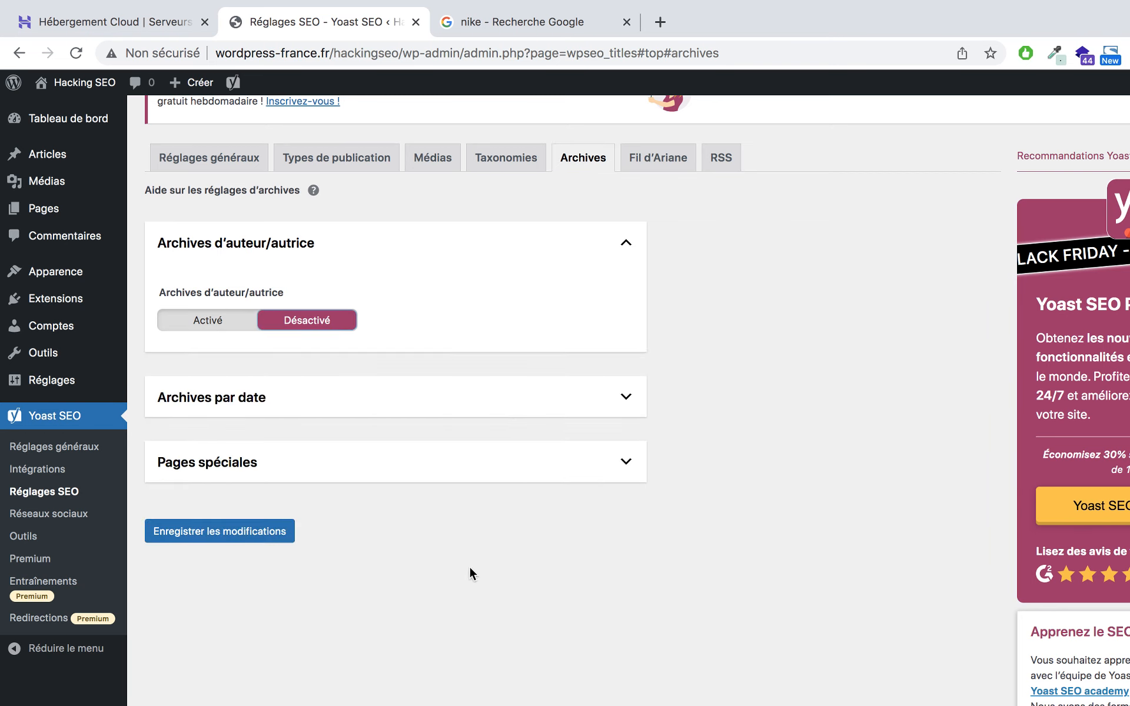
pyautogui.click(182, 324)
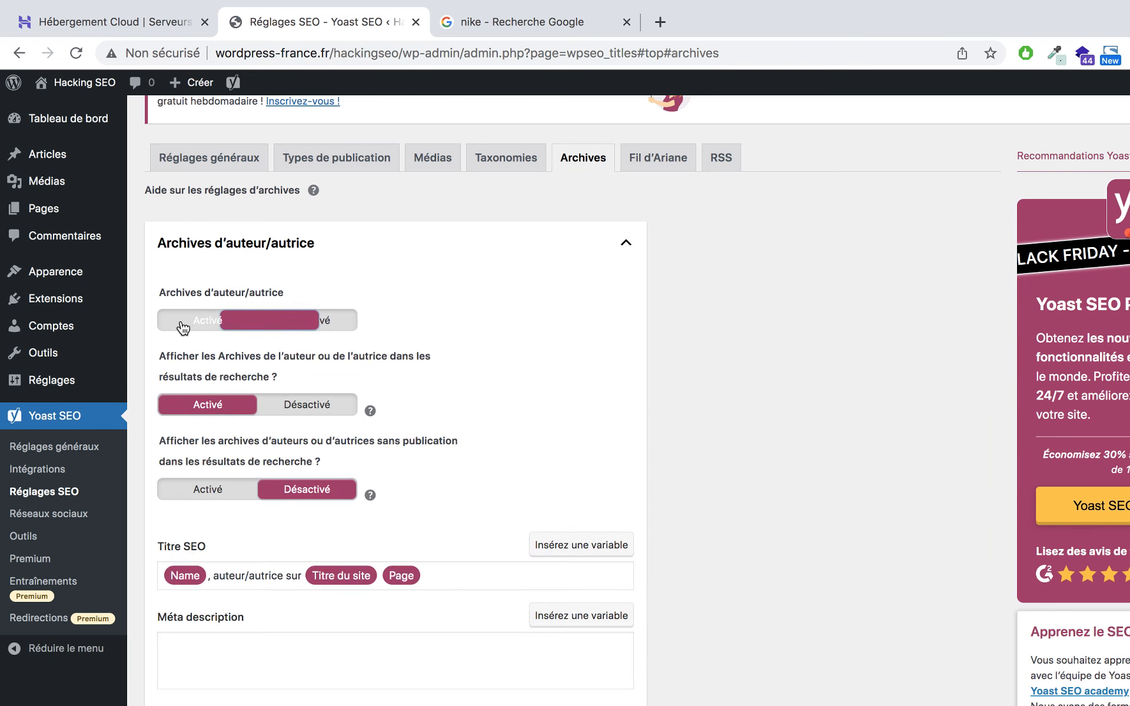
pyautogui.click(298, 405)
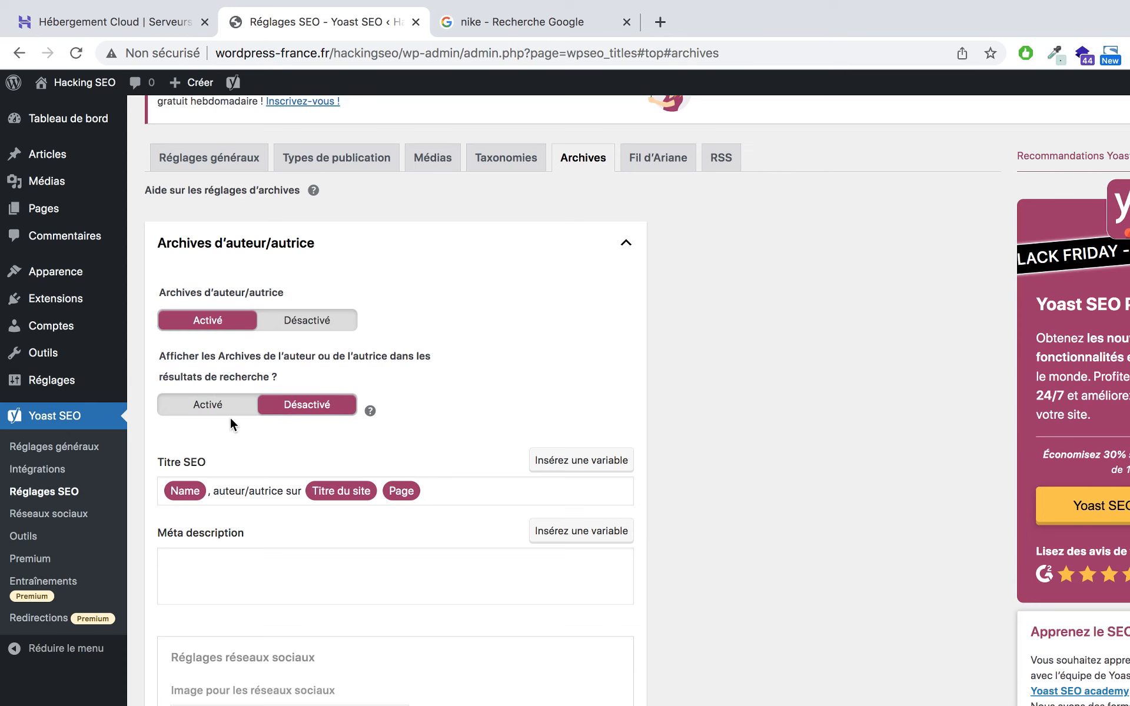
pyautogui.scroll(-3, 427, 461)
pyautogui.scroll(-5, 428, 461)
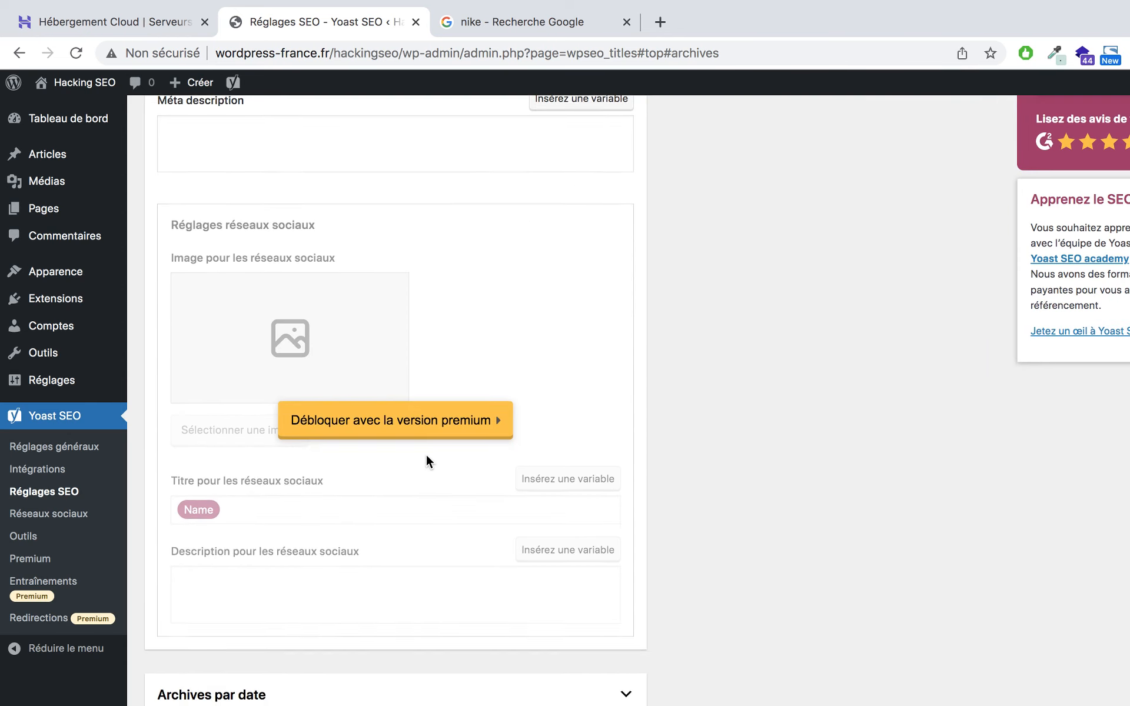
pyautogui.scroll(-1, 427, 461)
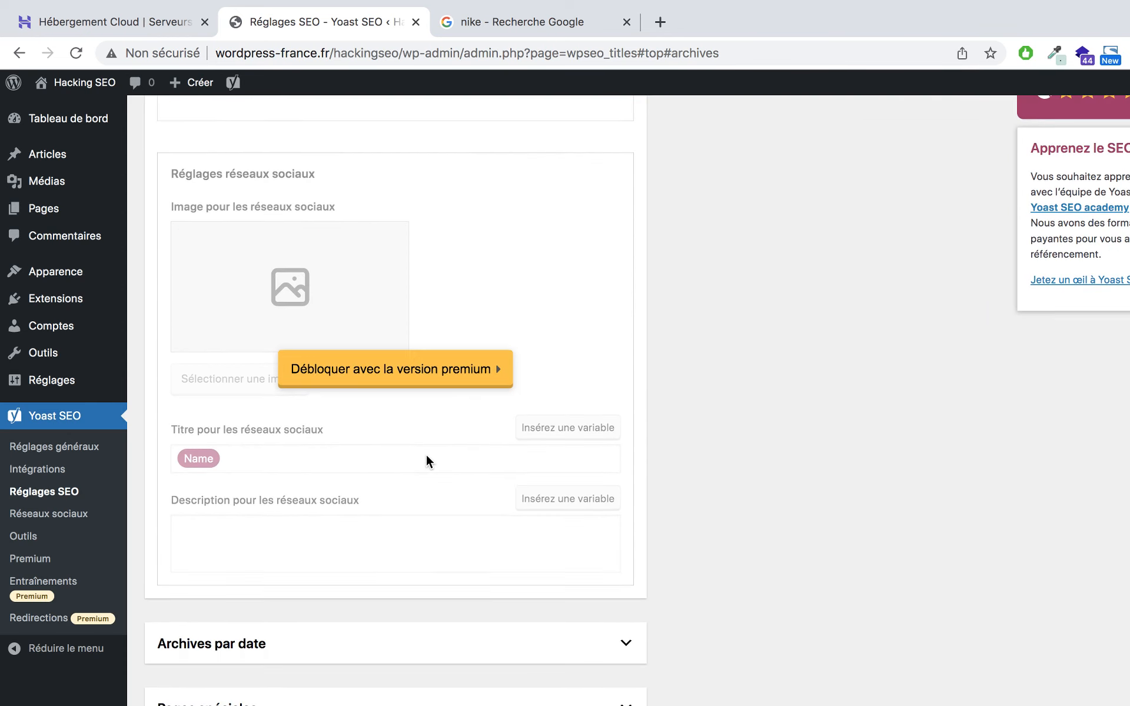
pyautogui.scroll(9, 426, 461)
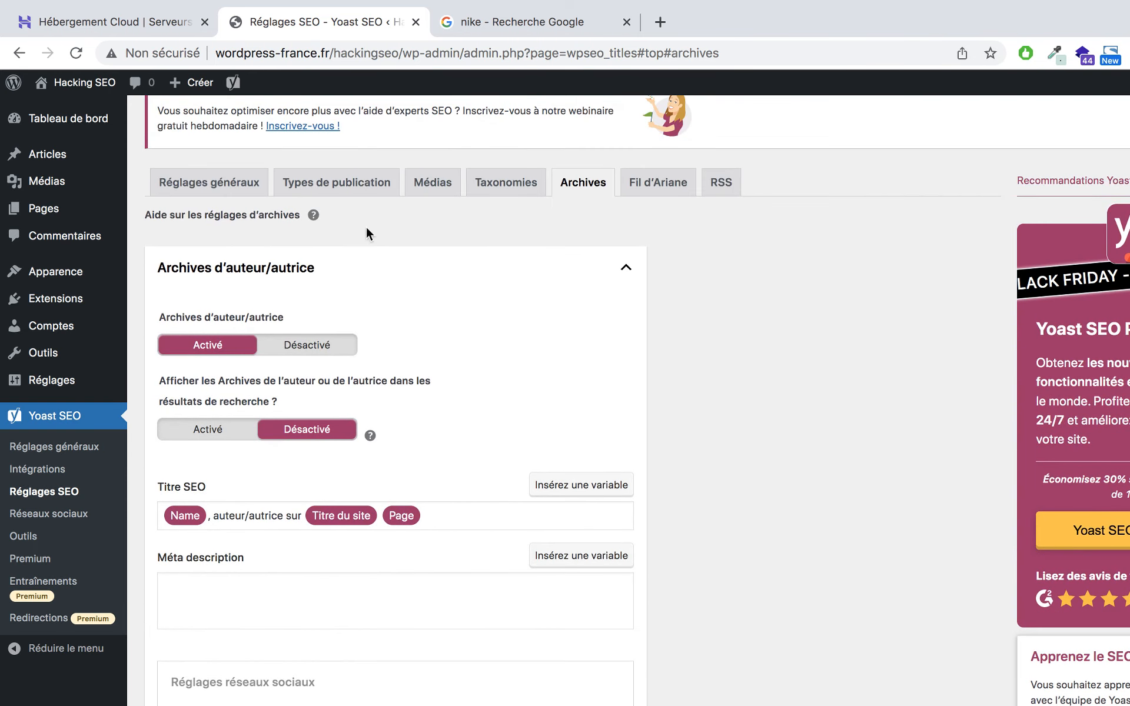
# Open the "Hello world!" article for editing
pyautogui.click(66, 155)
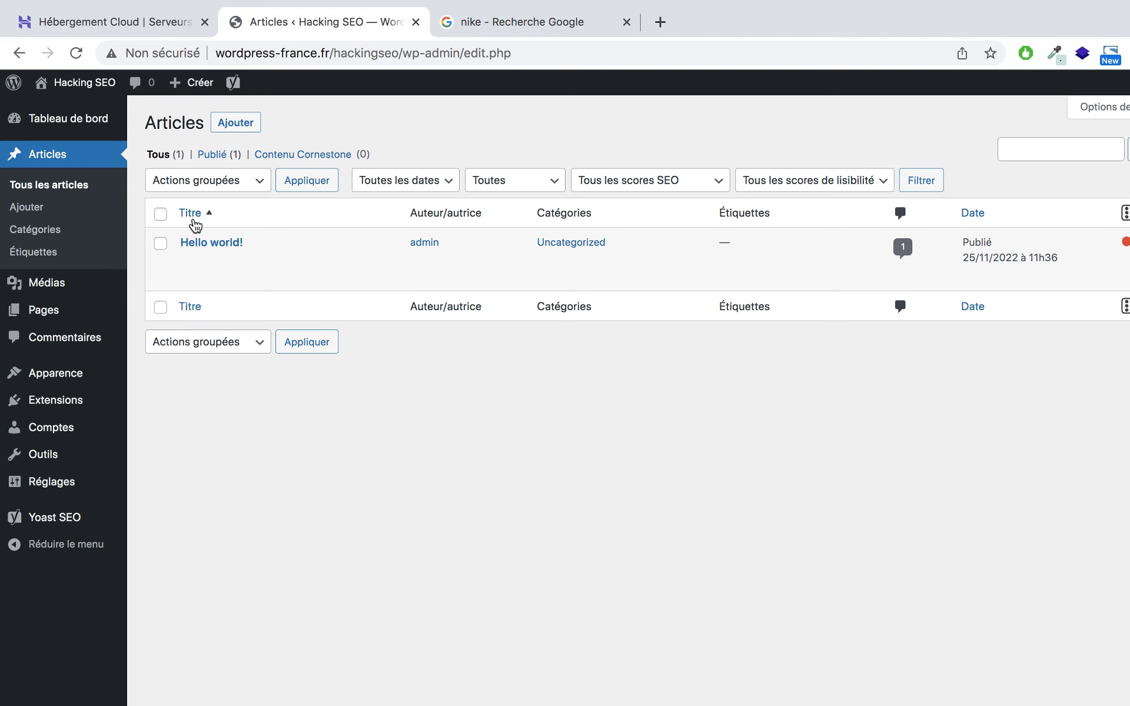
pyautogui.click(204, 243)
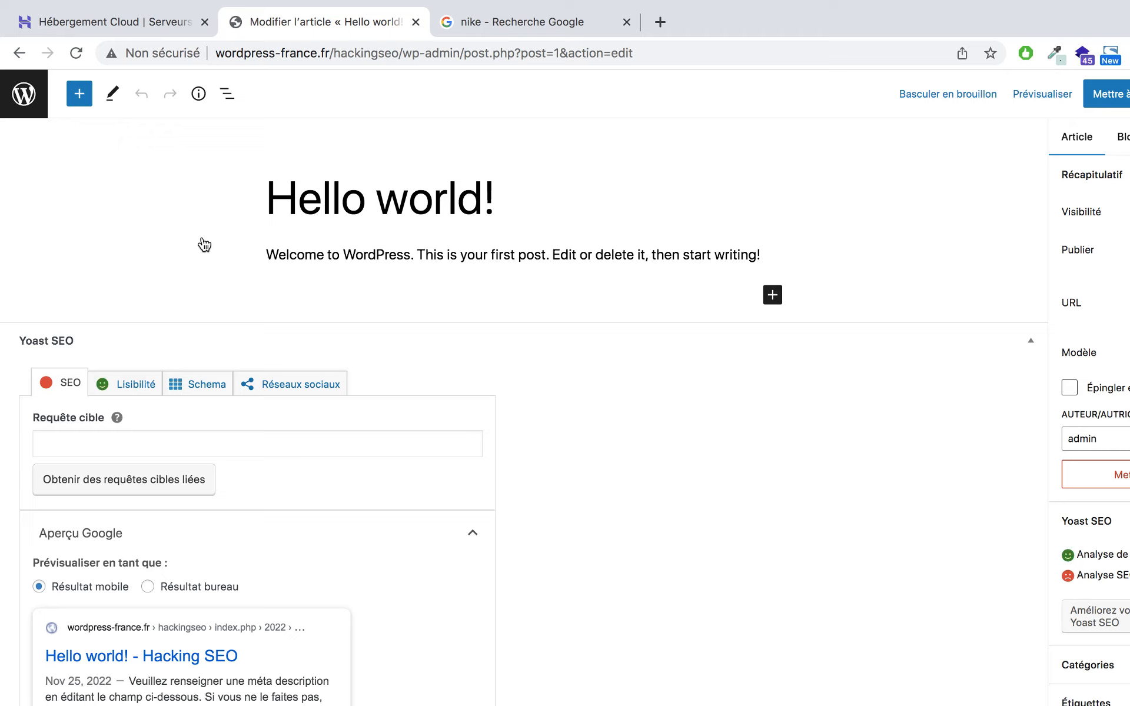
pyautogui.click(378, 191)
# Search Google for "lorem ipsum" in a new browser tab and open the lipsum.com result
pyautogui.click(660, 22)
pyautogui.write('lorem i')
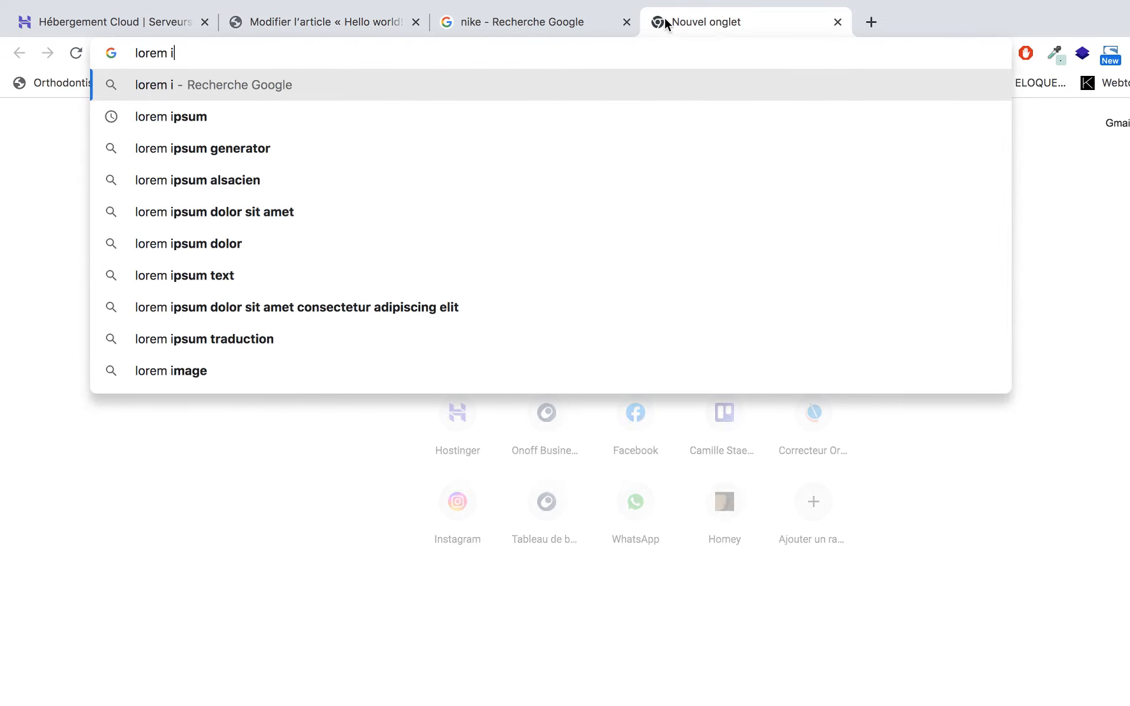
pyautogui.write('o')
pyautogui.press('Down')
pyautogui.press('Return')
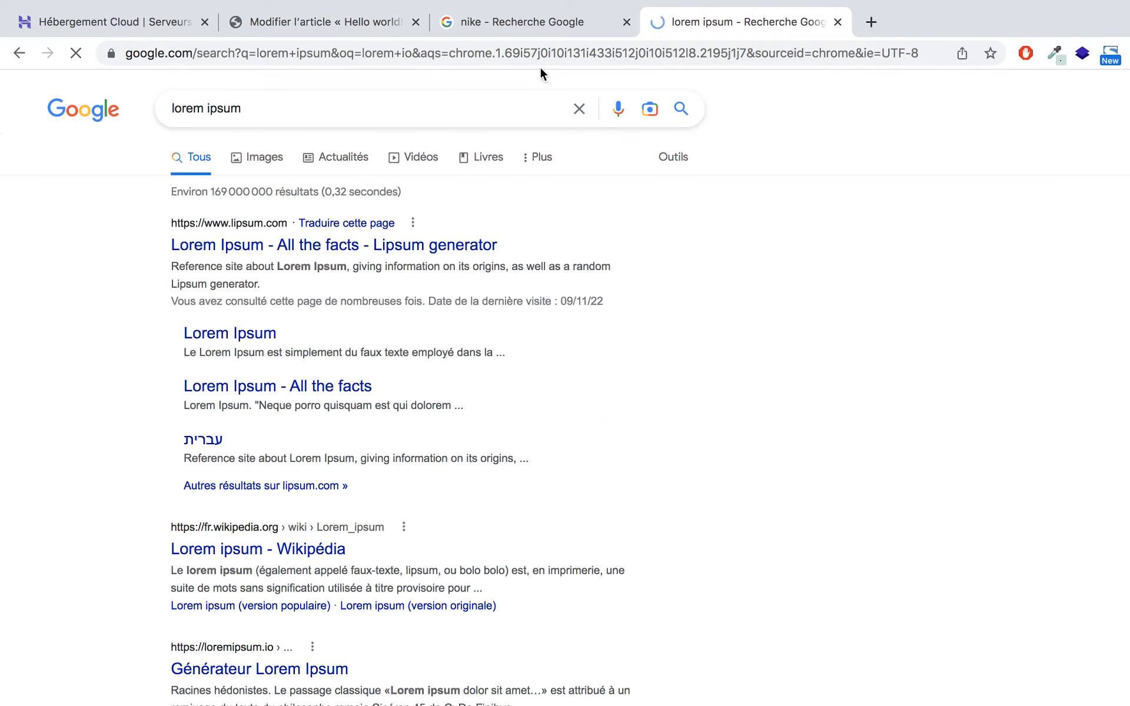
pyautogui.click(252, 244)
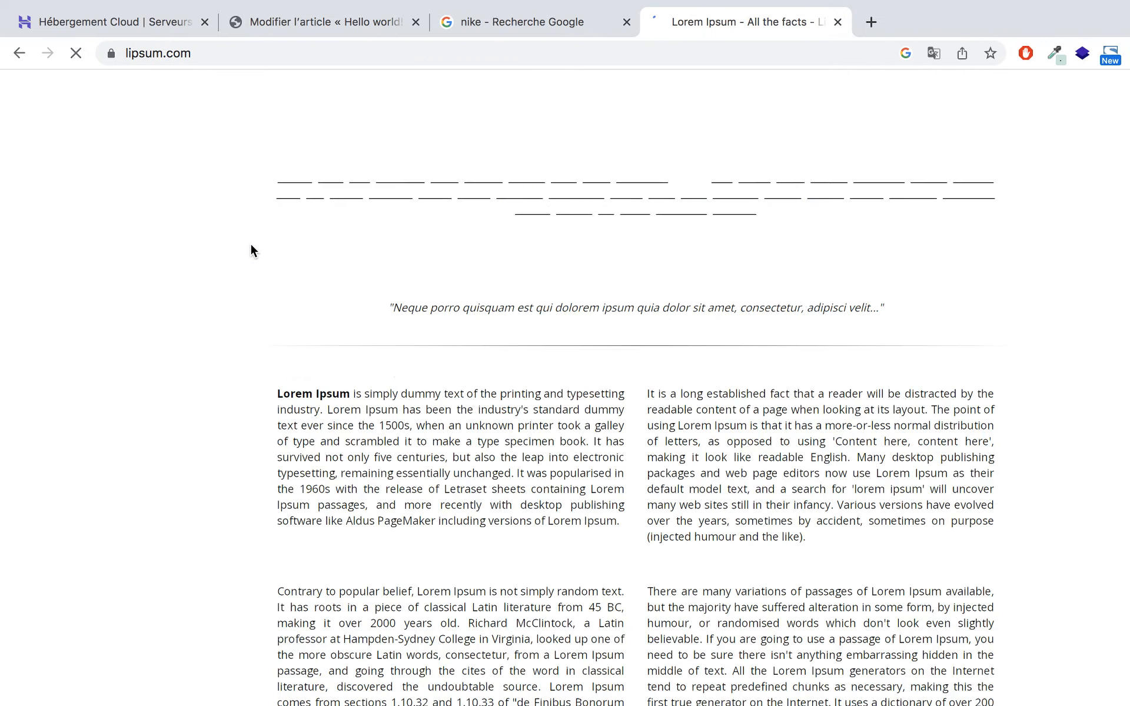
# Generate five paragraphs of Lorem Ipsum starting with "Lorem ipsum dolor sit amet", and copy the first three
pyautogui.scroll(-4, 765, 413)
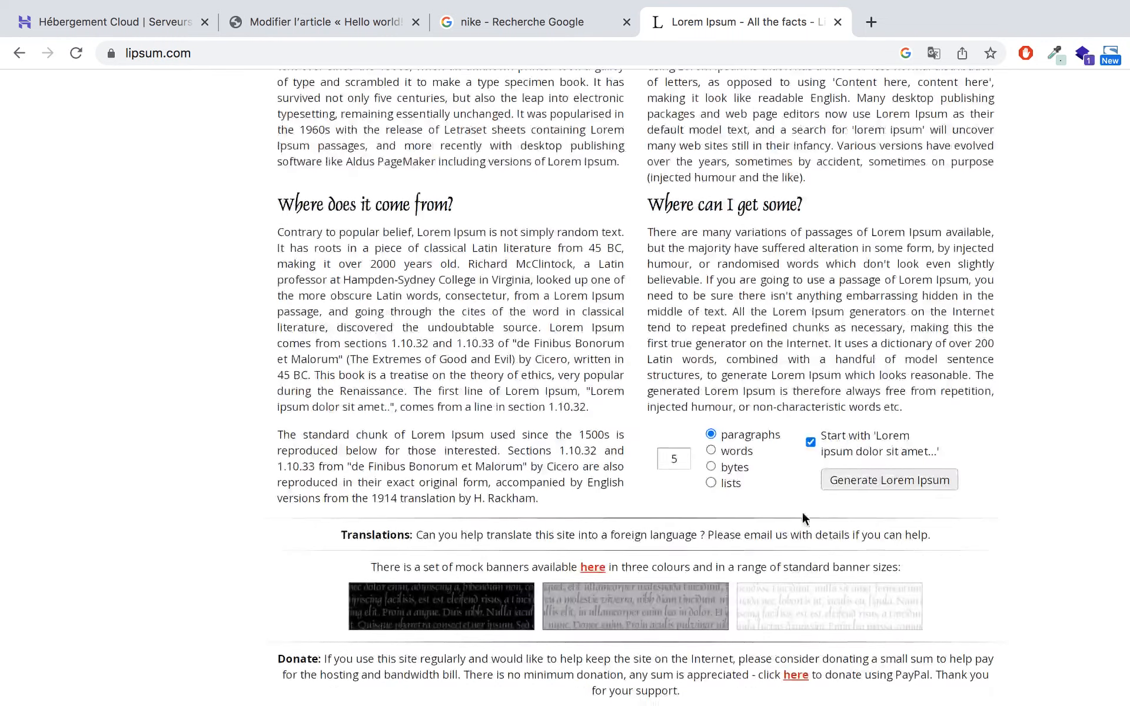
pyautogui.click(912, 484)
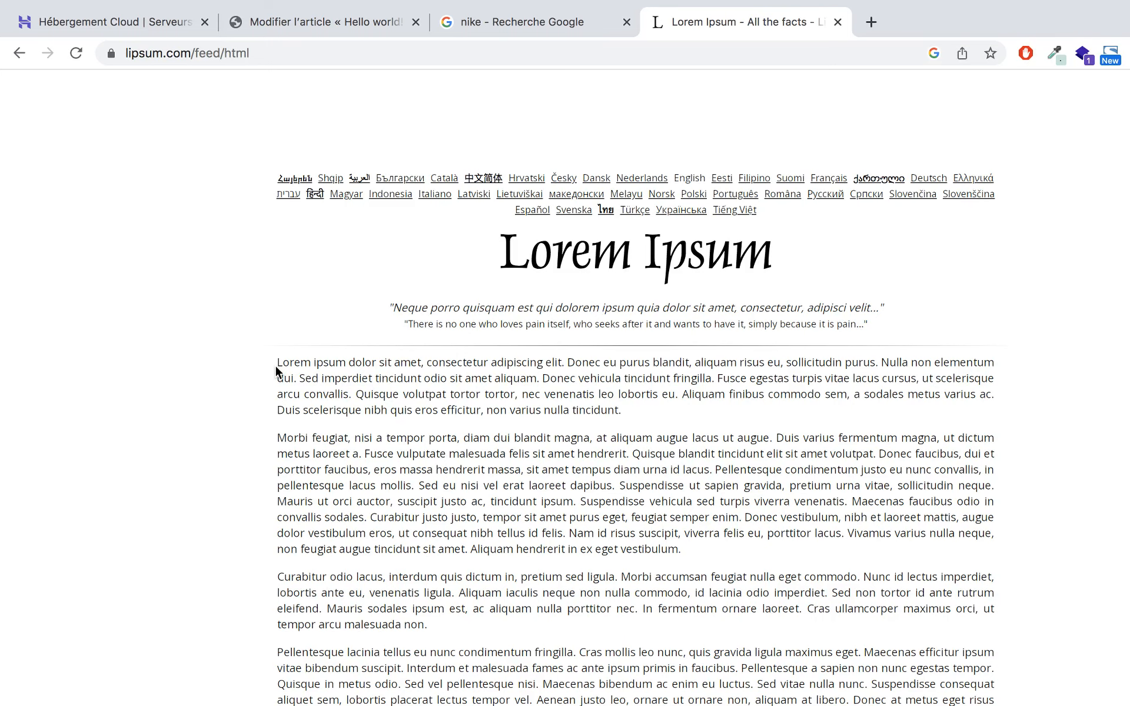
pyautogui.moveTo(276, 368); pyautogui.dragTo(719, 631)
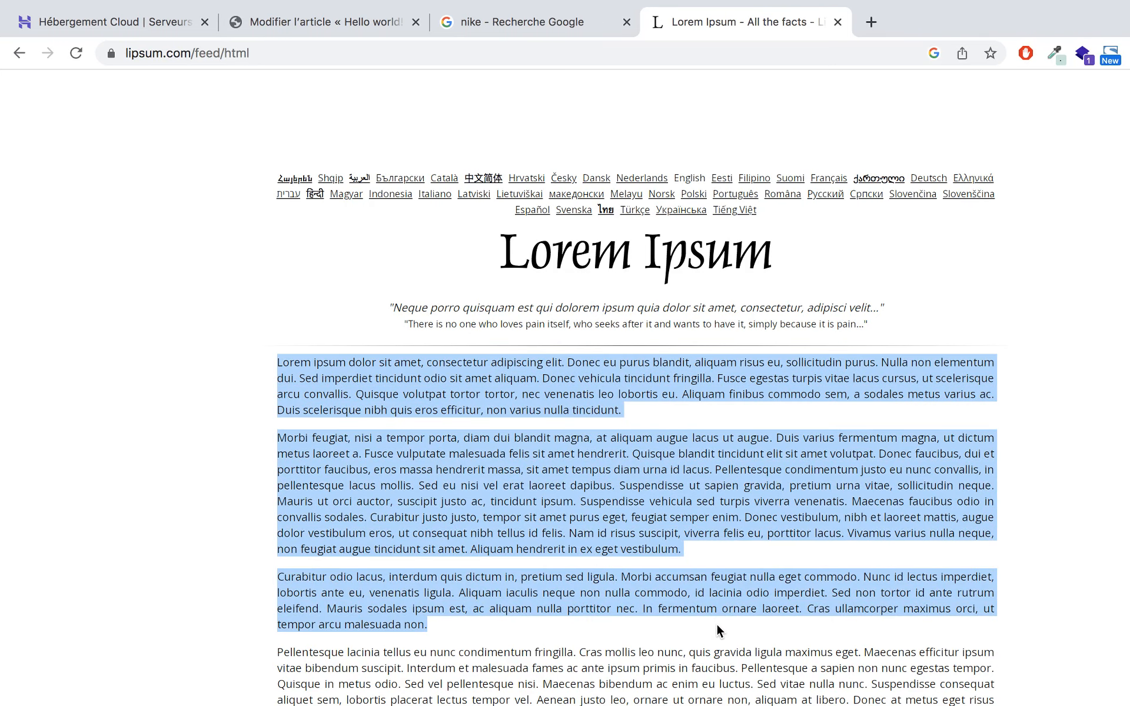
# Return to the "Hello world!" article, replace its welcome paragraph with the copied Lorem Ipsum text, and save the article
pyautogui.click(308, 27)
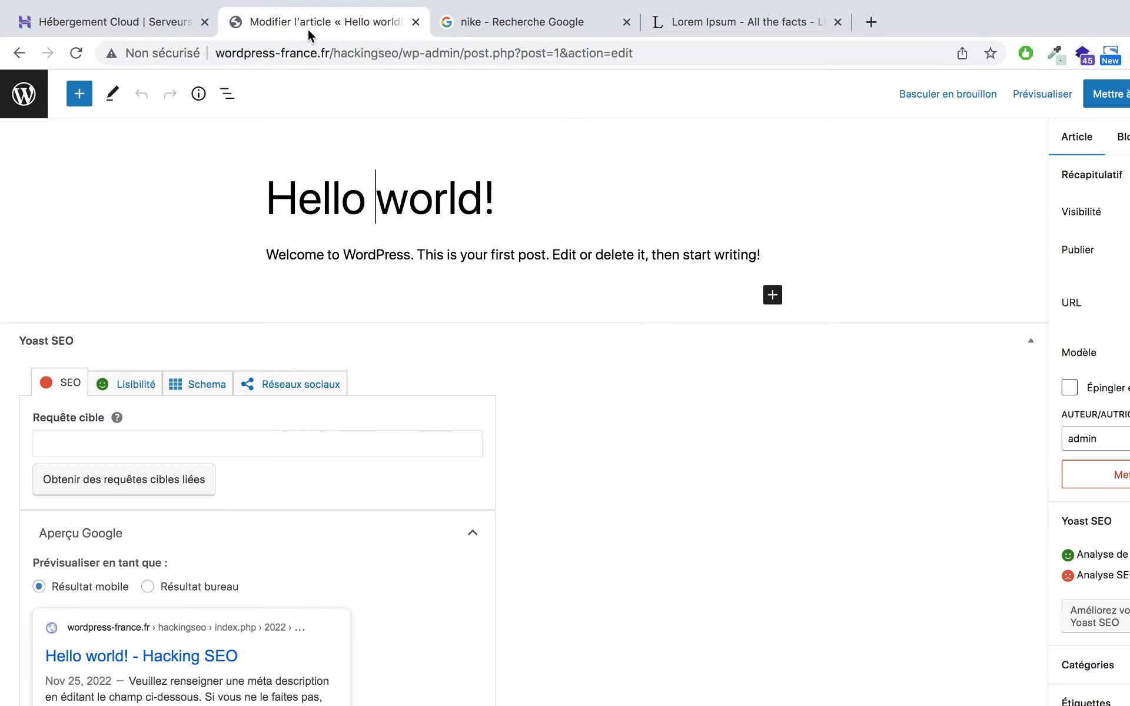
pyautogui.tripleClick(416, 254)
pyautogui.press('super+v')
pyautogui.scroll(7, 583, 379)
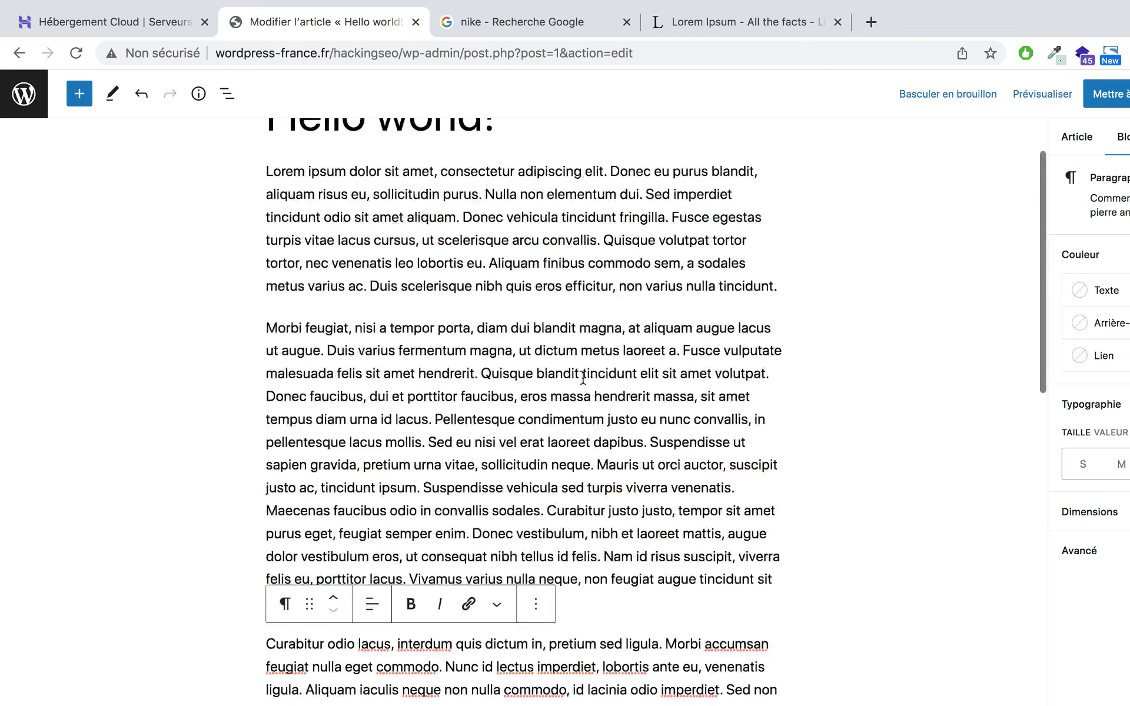
pyautogui.scroll(2, 583, 379)
pyautogui.press('super+s')
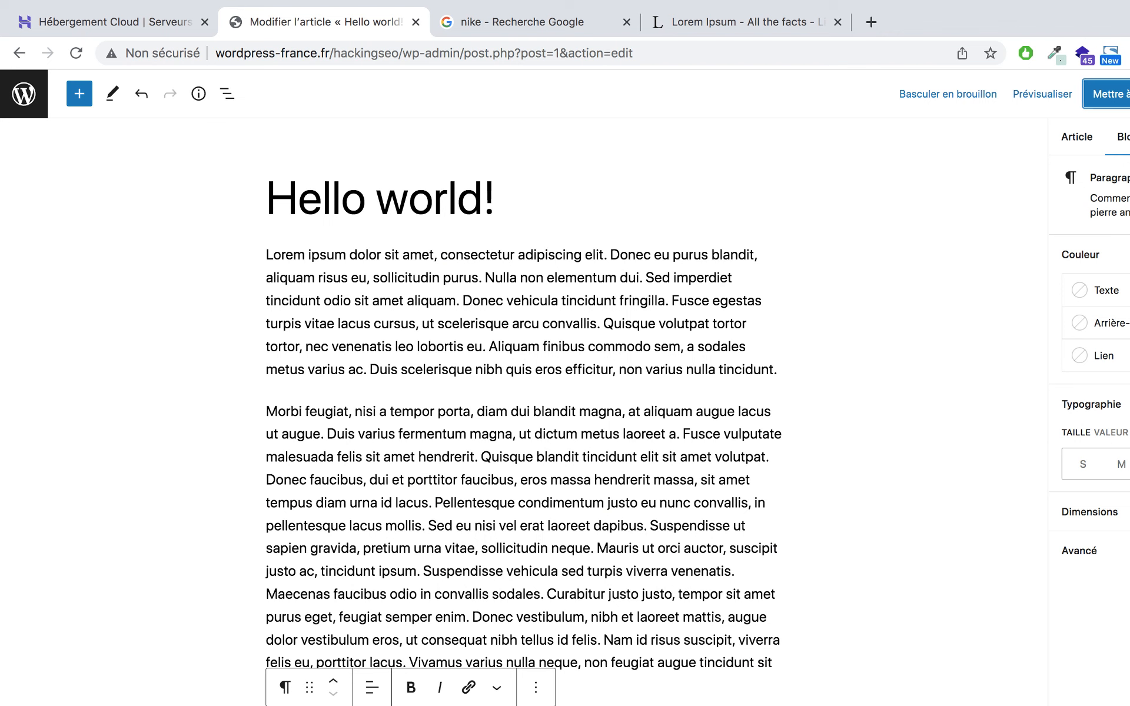
# Review the article's text and the Yoast SEO section below it, including the target keyphrase field and the Google preview
pyautogui.click(241, 697)
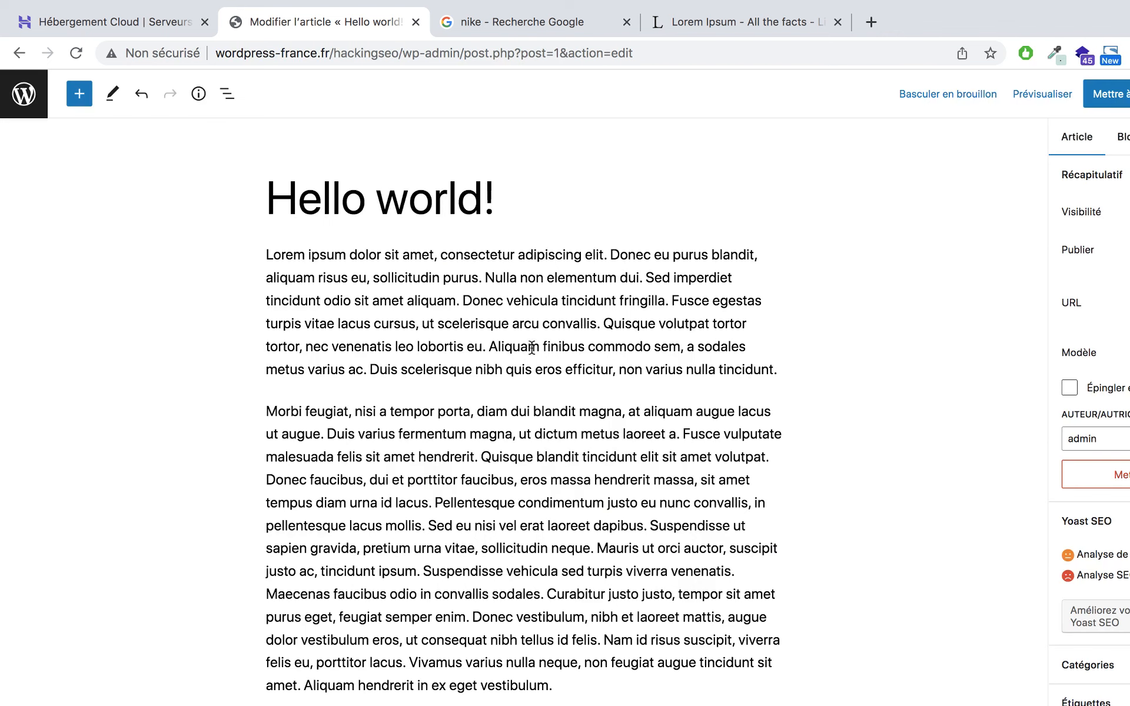
pyautogui.scroll(-3, 575, 356)
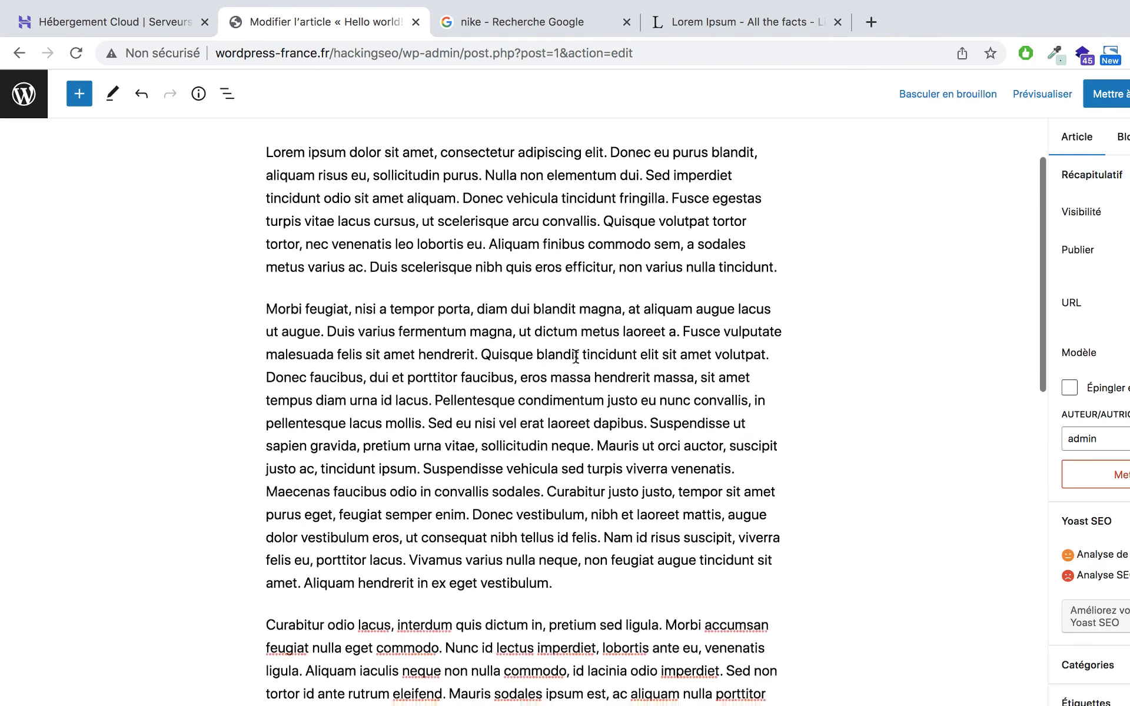
pyautogui.scroll(-3, 576, 357)
pyautogui.scroll(-5, 575, 356)
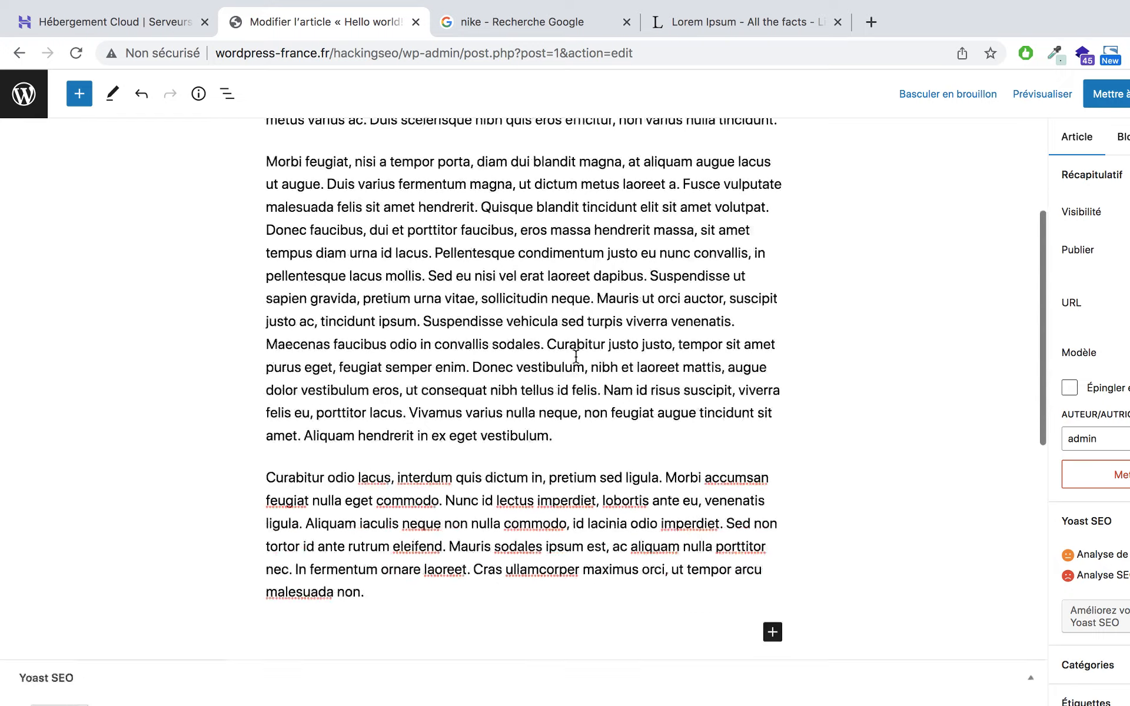
pyautogui.scroll(-4, 648, 549)
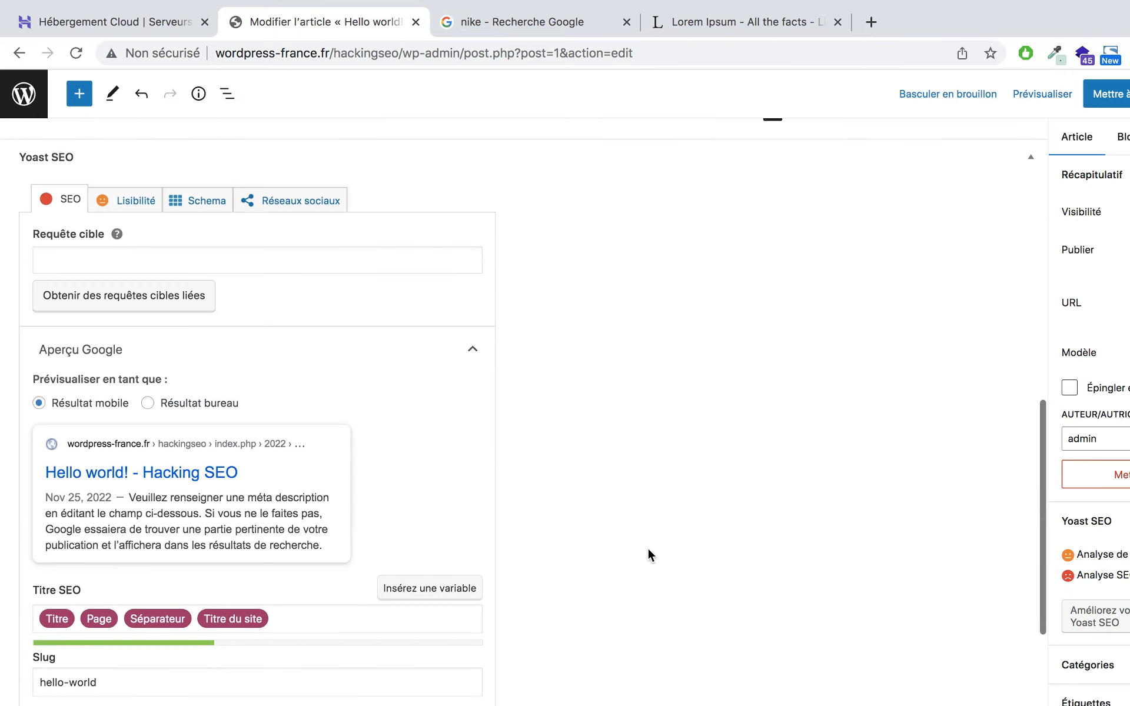
pyautogui.scroll(12, 648, 549)
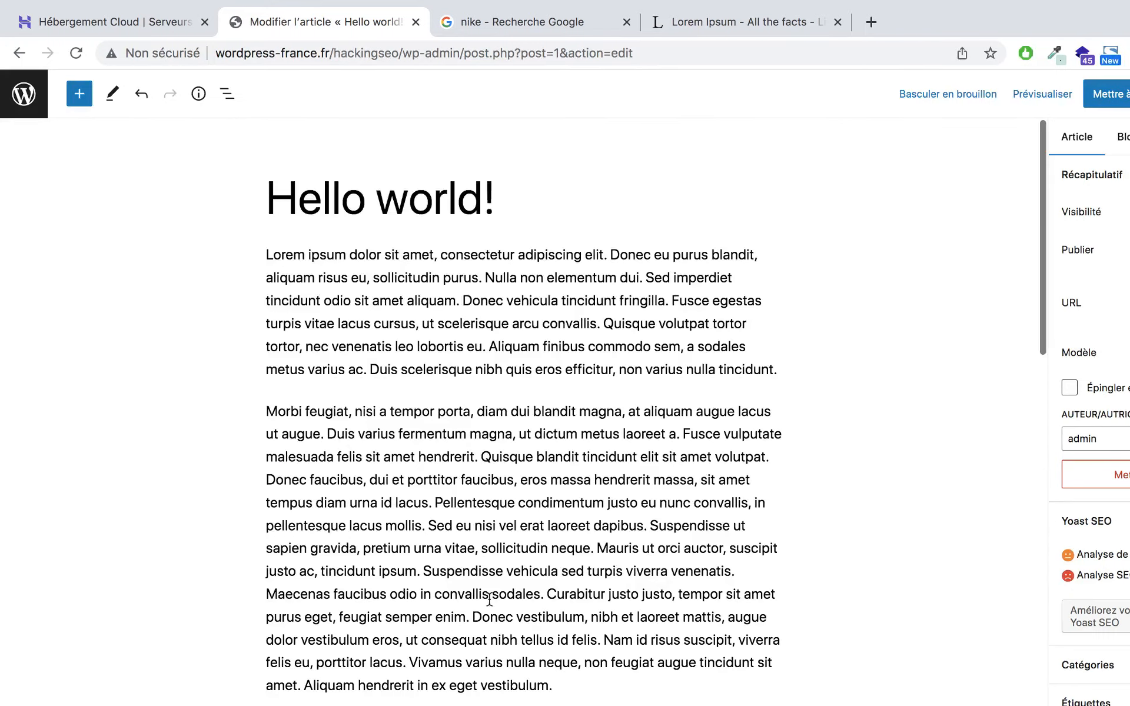
pyautogui.scroll(-10, 648, 549)
pyautogui.scroll(-3, 524, 412)
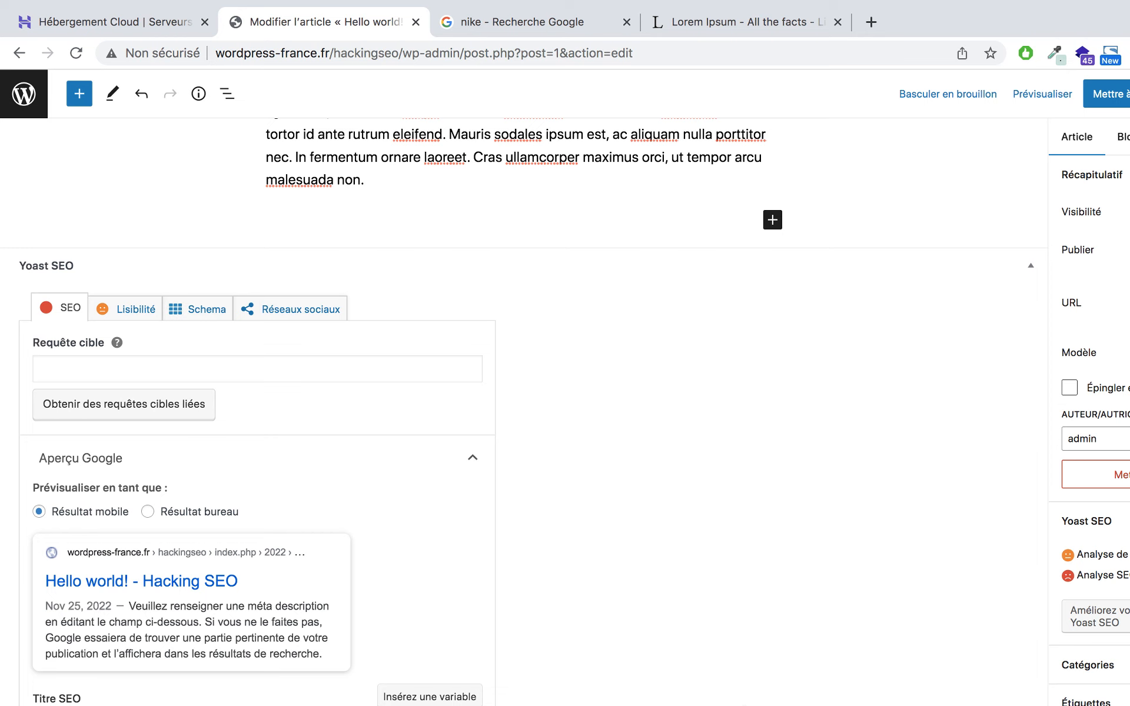
pyautogui.scroll(-2, 524, 412)
pyautogui.scroll(-1, 511, 485)
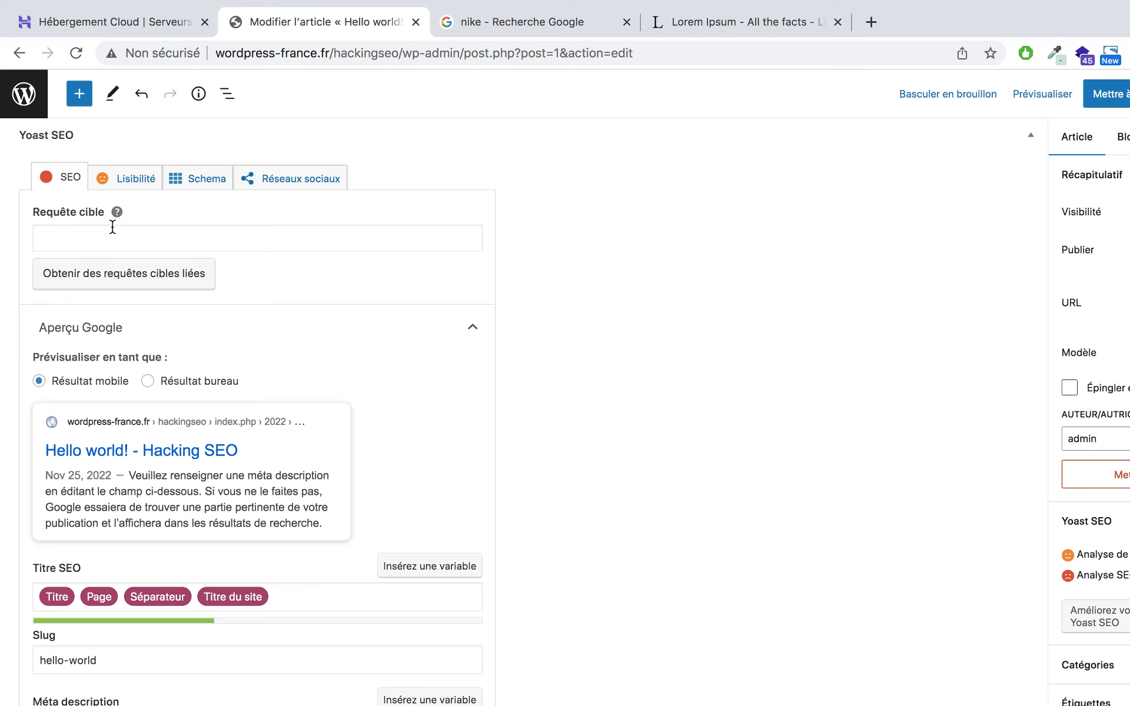
# Compare Yoast's readability analysis with its SEO settings for the Google preview, SEO title, slug and meta description
pyautogui.click(135, 178)
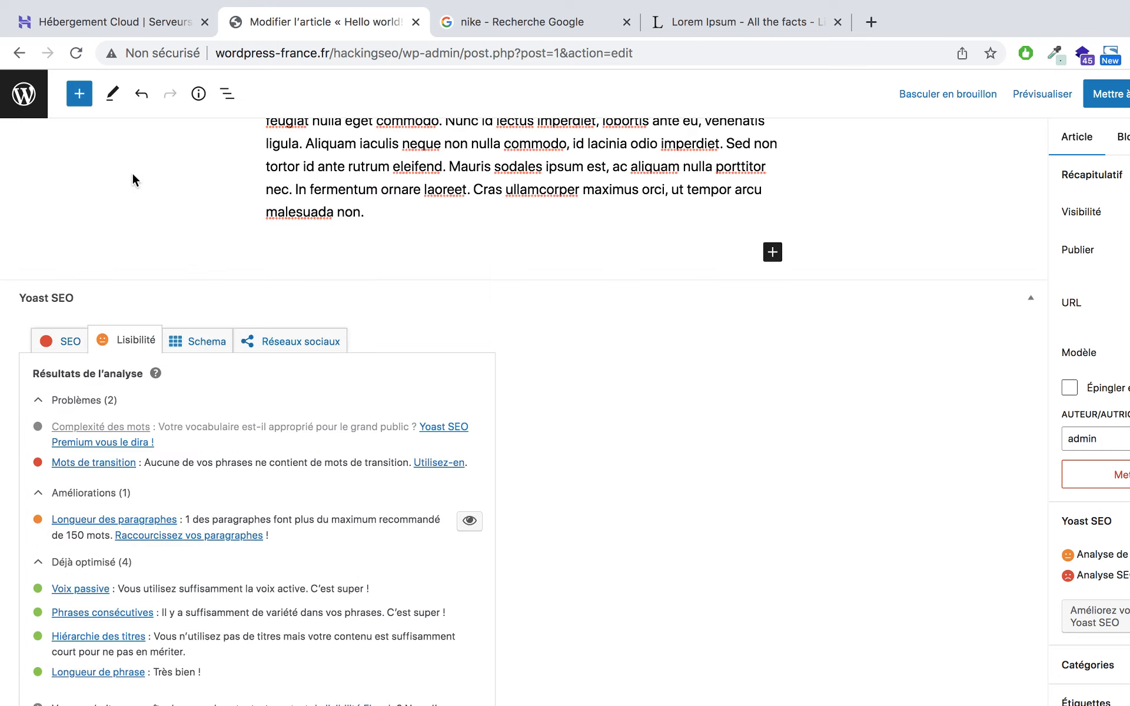
pyautogui.click(71, 344)
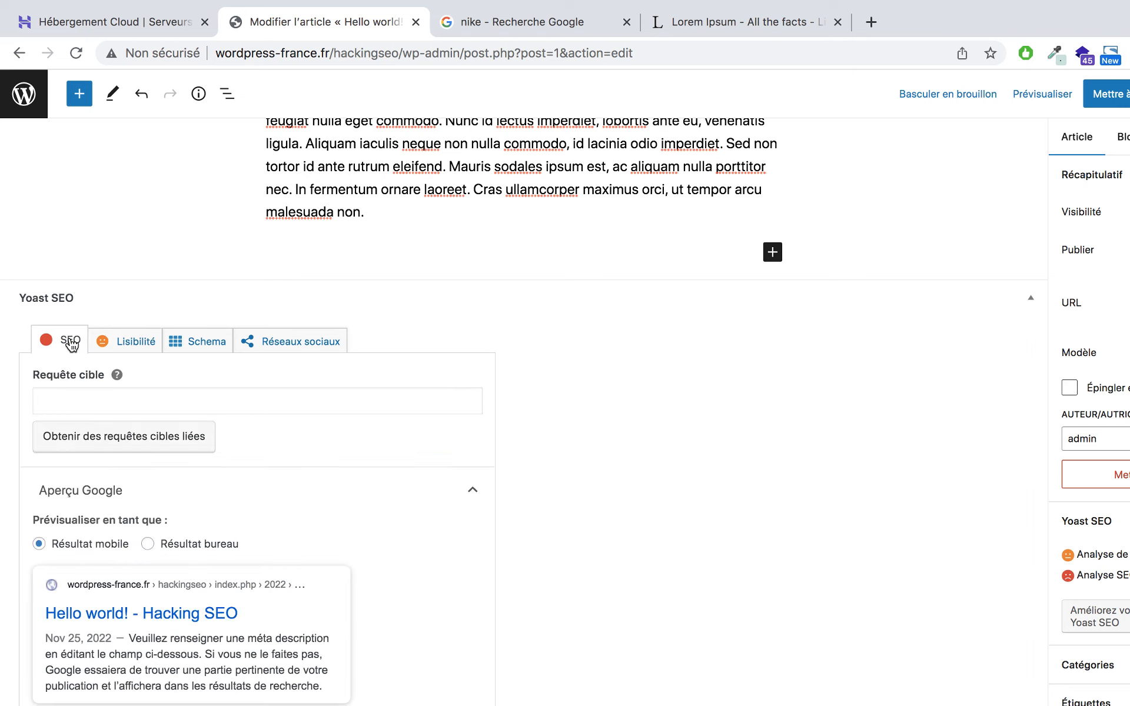
pyautogui.scroll(-2, 175, 412)
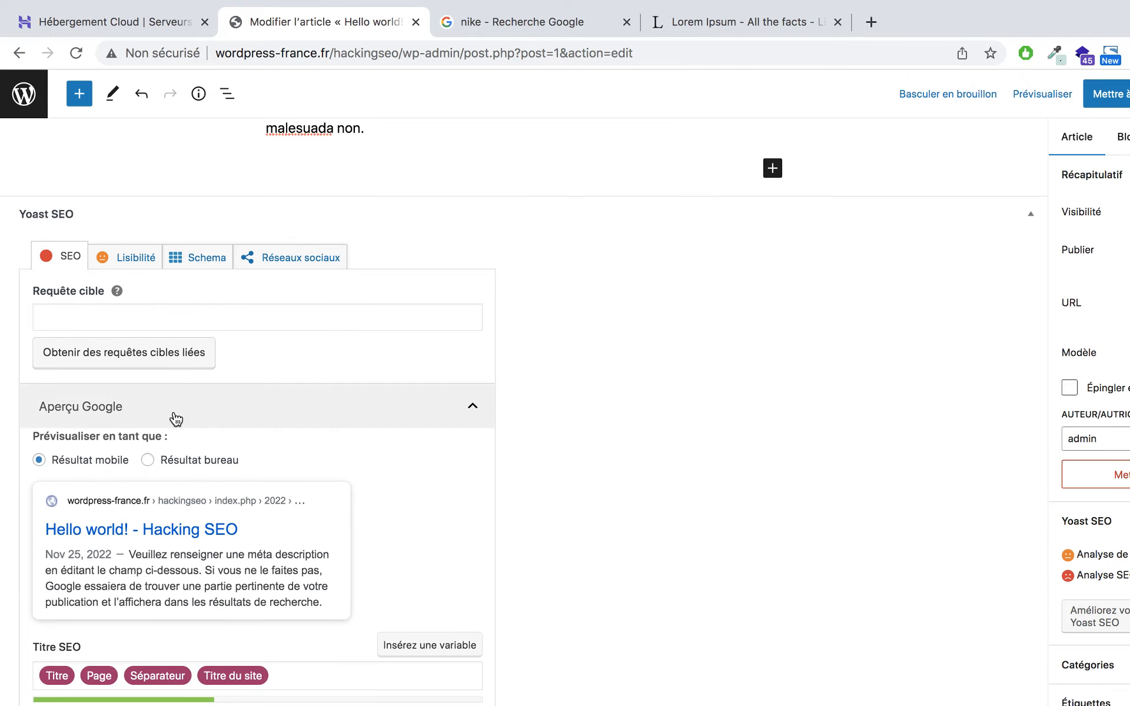
pyautogui.scroll(-5, 176, 419)
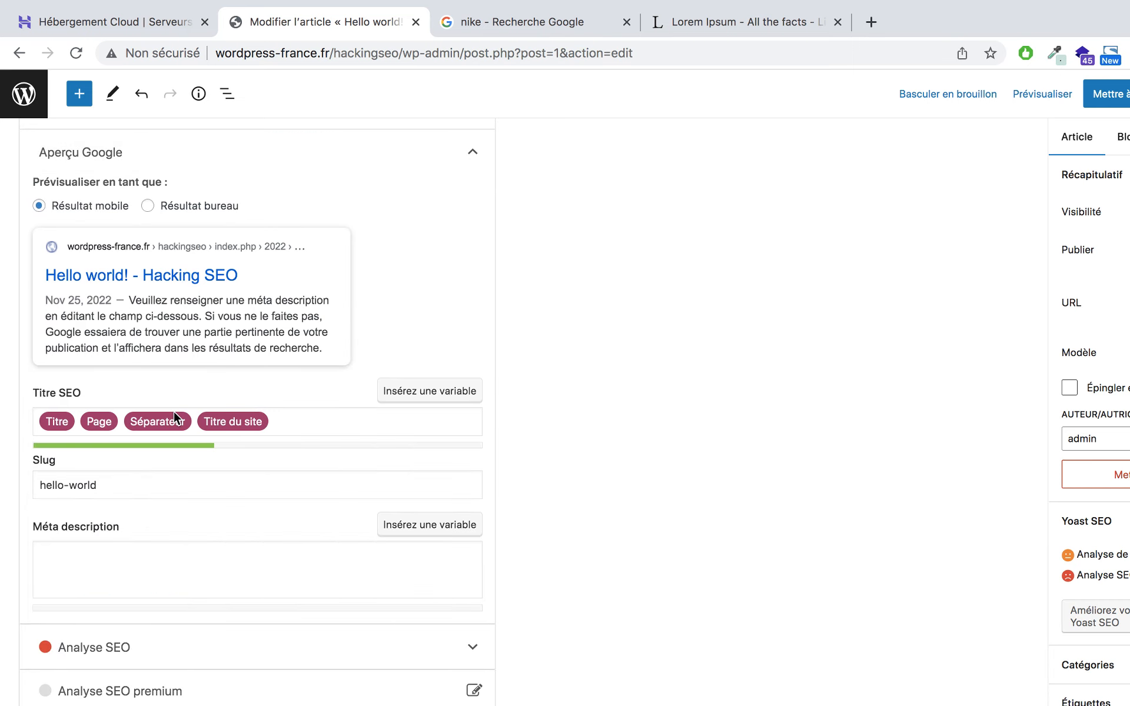
pyautogui.scroll(6, 174, 412)
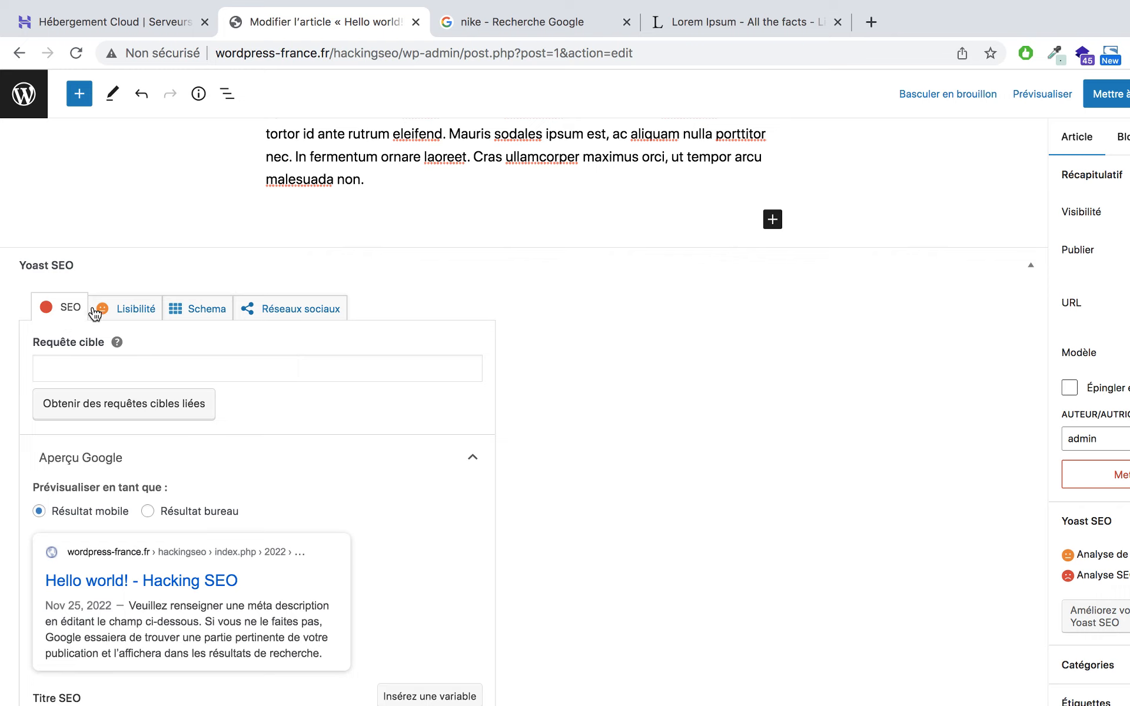
pyautogui.click(122, 307)
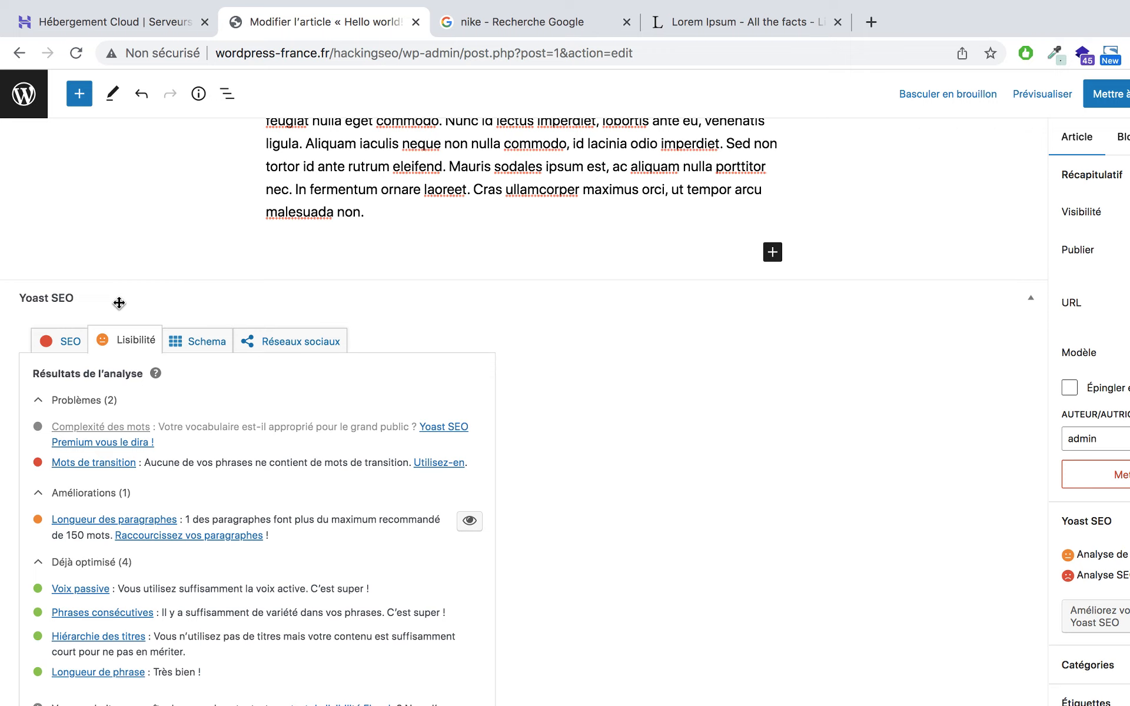
pyautogui.scroll(-3, 119, 302)
pyautogui.click(60, 340)
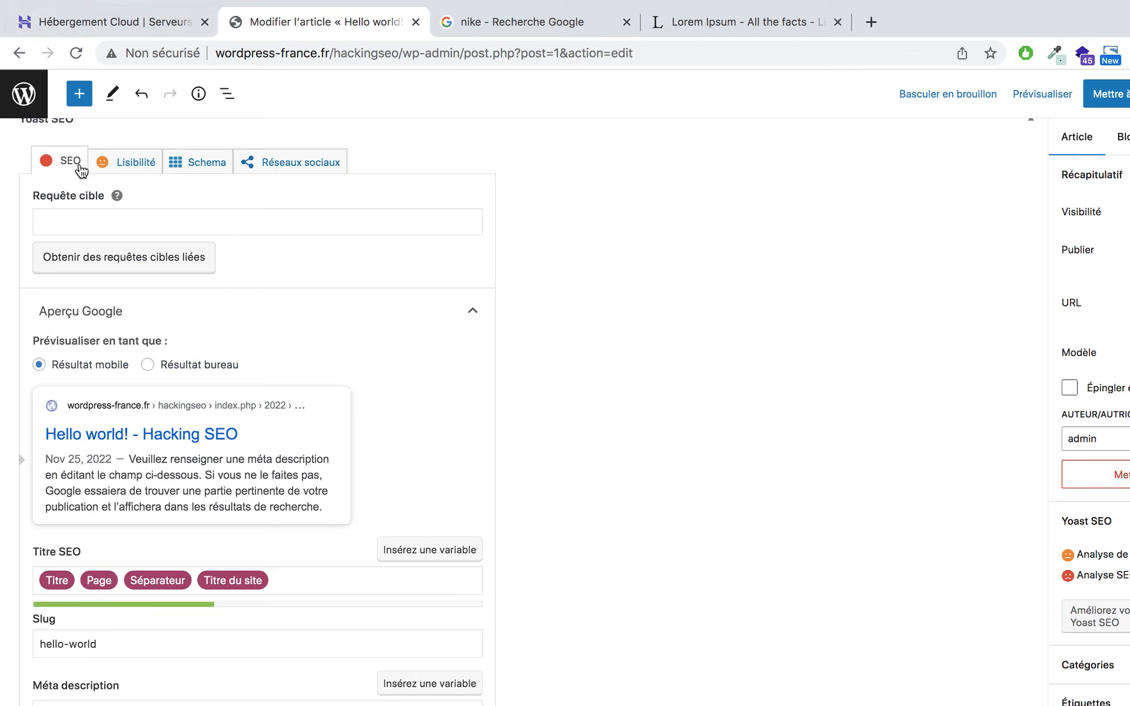
pyautogui.click(126, 164)
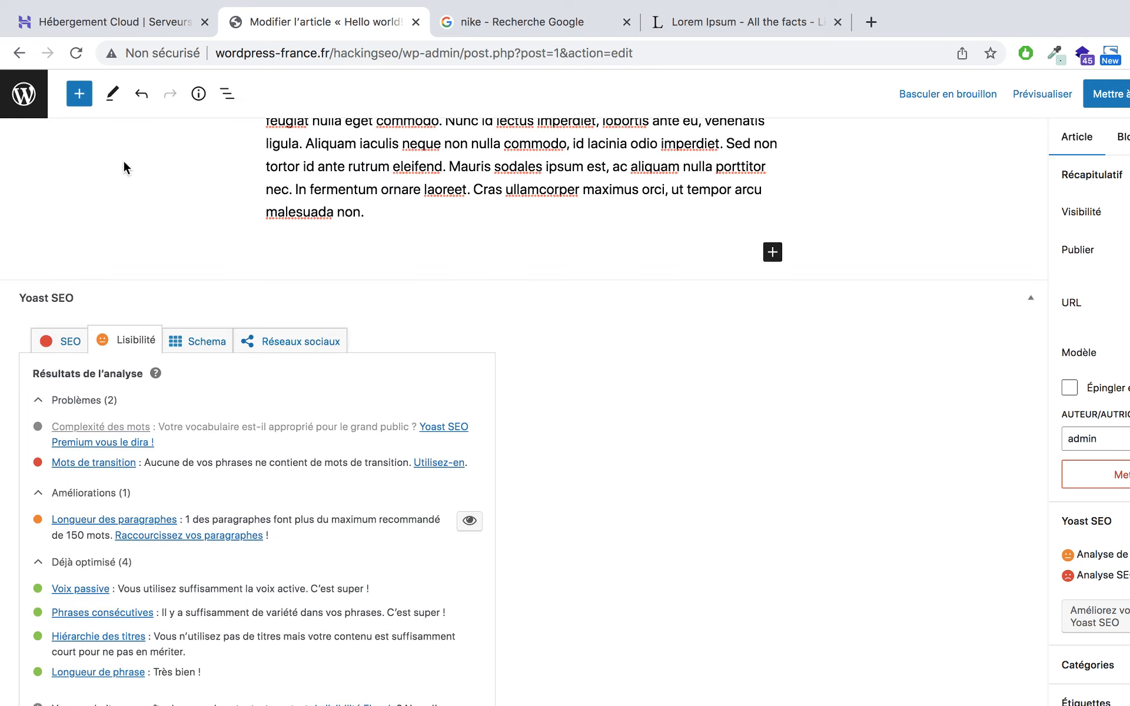
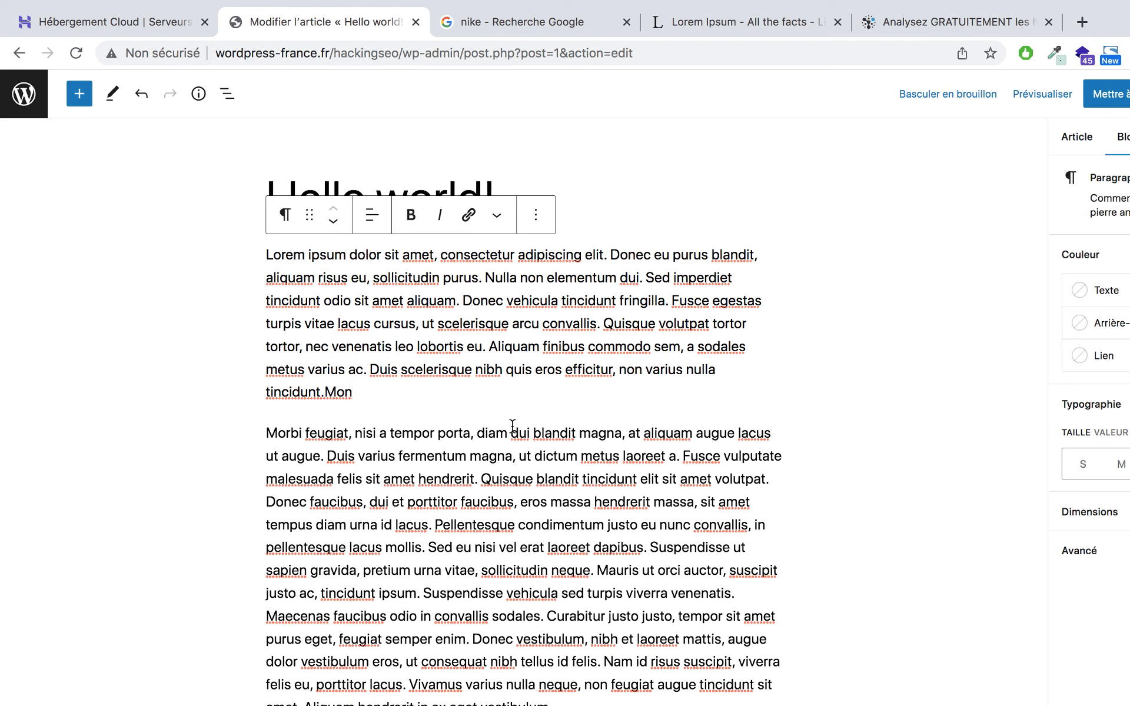
# Add an H2 heading block reading "Mon titre" after the article's last paragraph
pyautogui.click(659, 231)
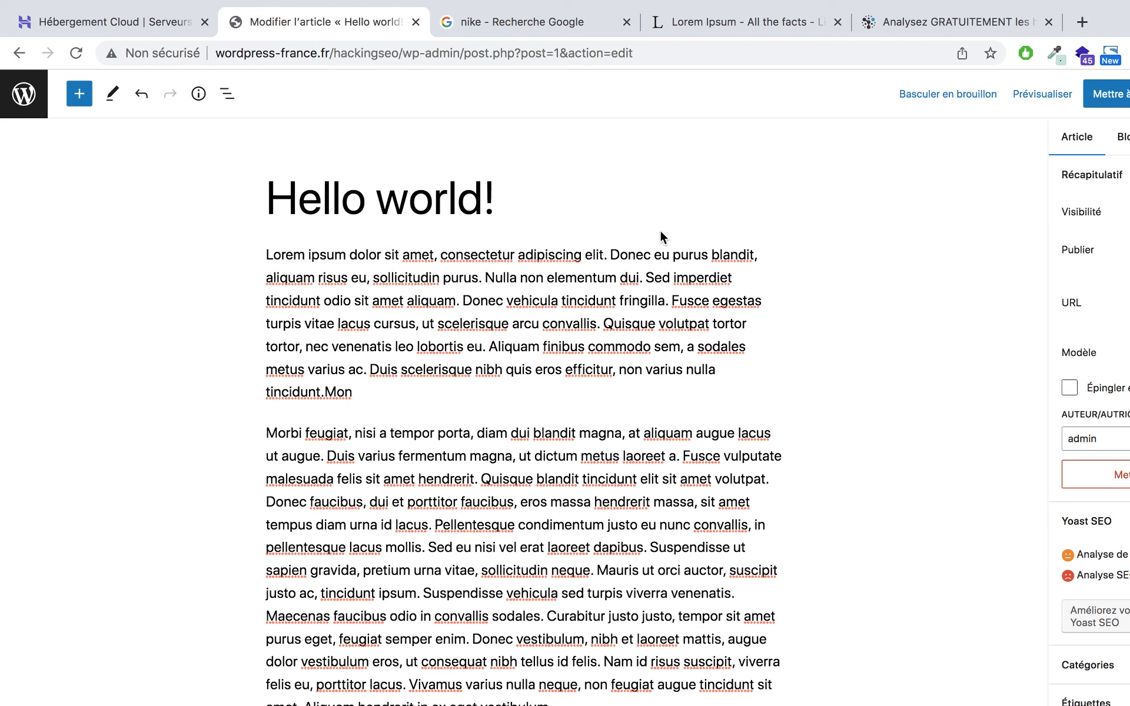
pyautogui.click(346, 393)
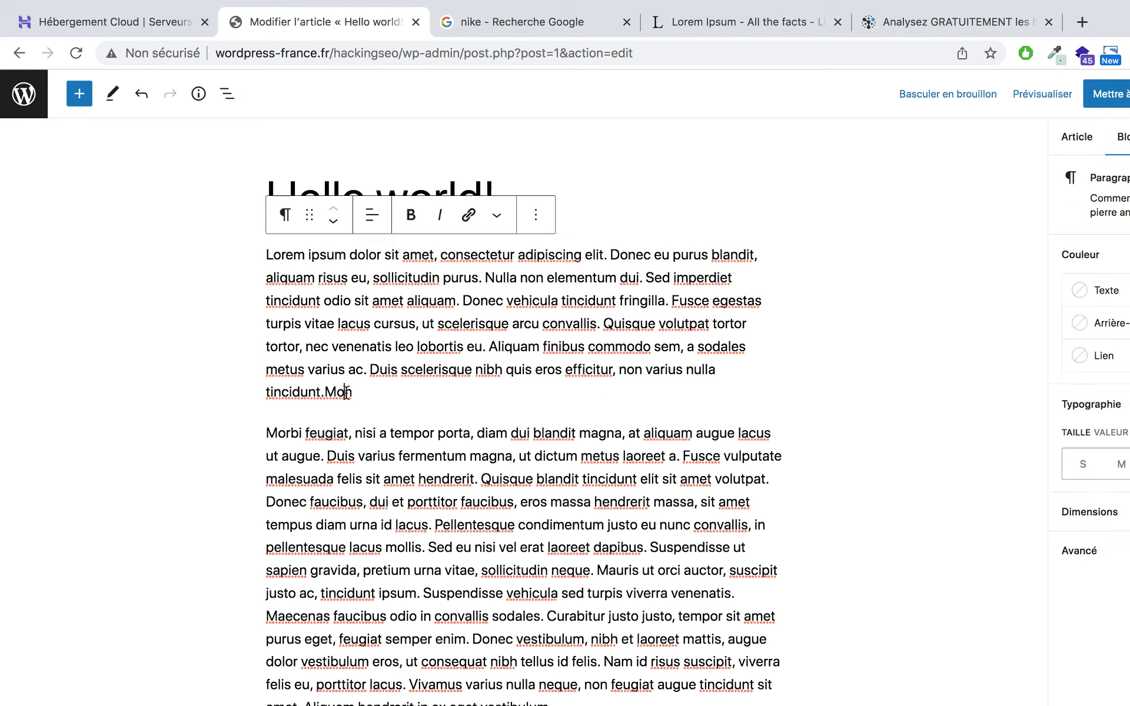
pyautogui.click(636, 232)
pyautogui.scroll(-9, 479, 336)
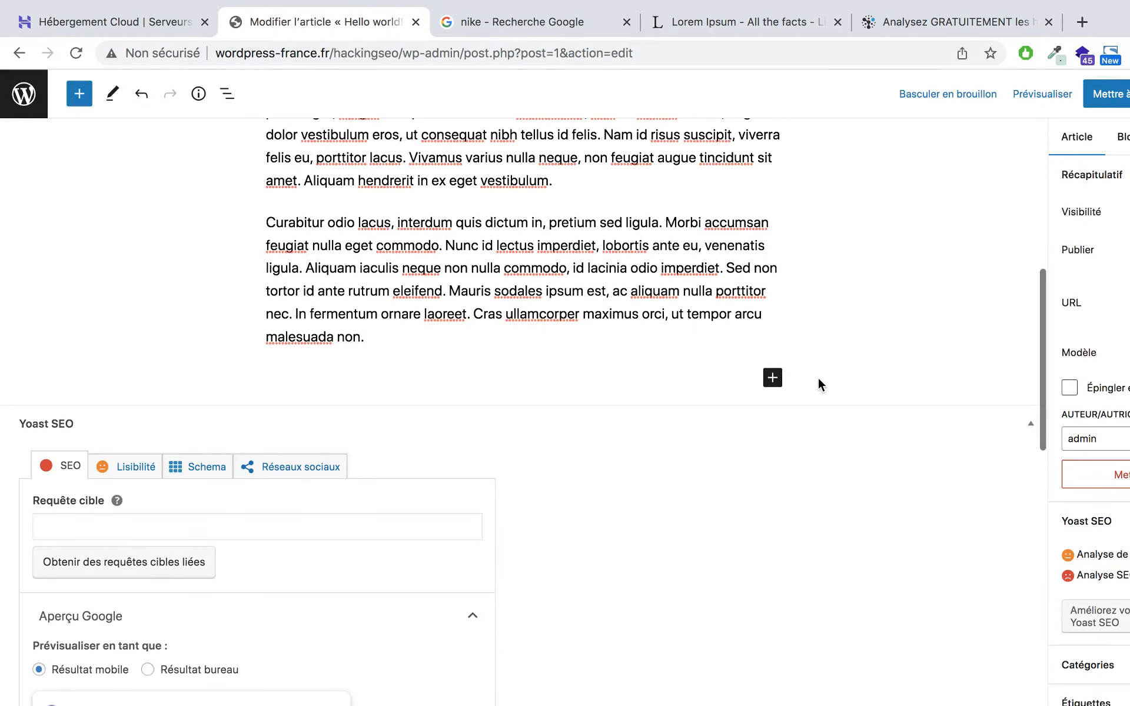
pyautogui.click(776, 377)
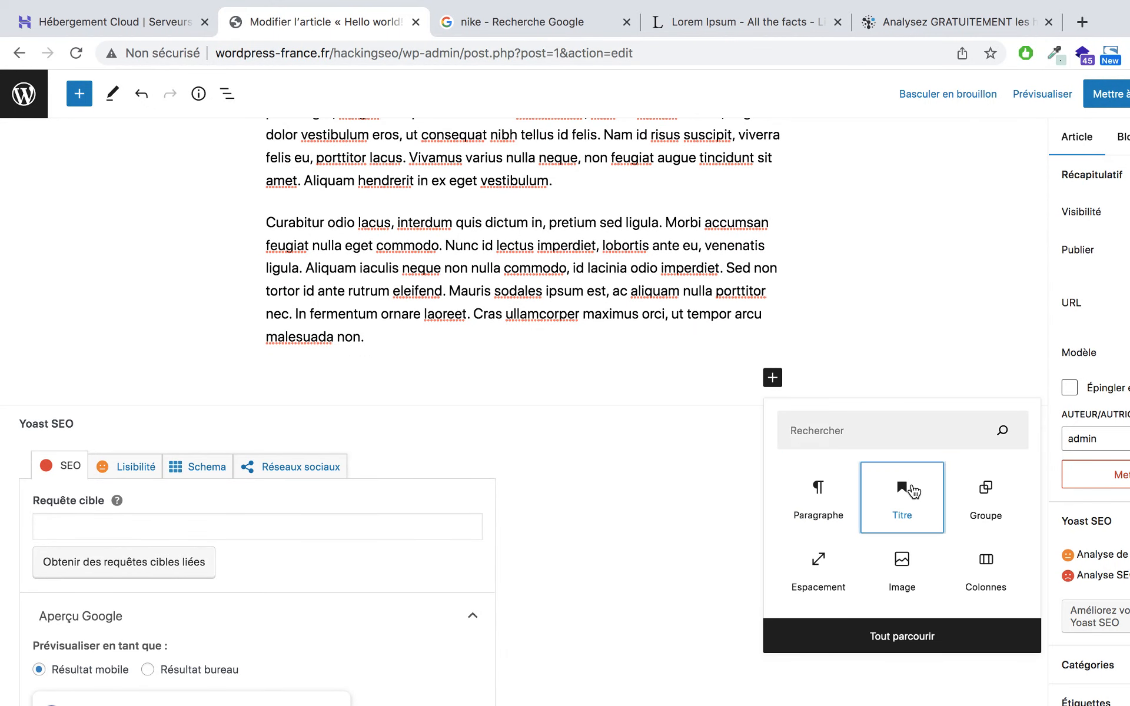
pyautogui.click(904, 491)
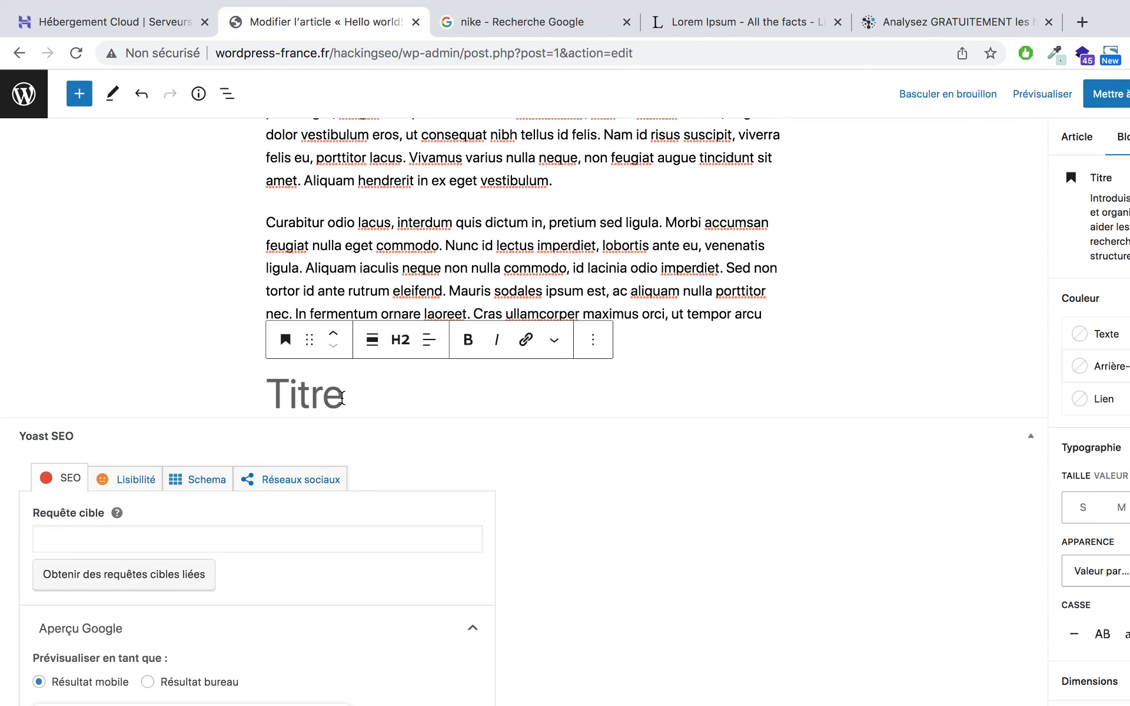
pyautogui.write('Mon titre')
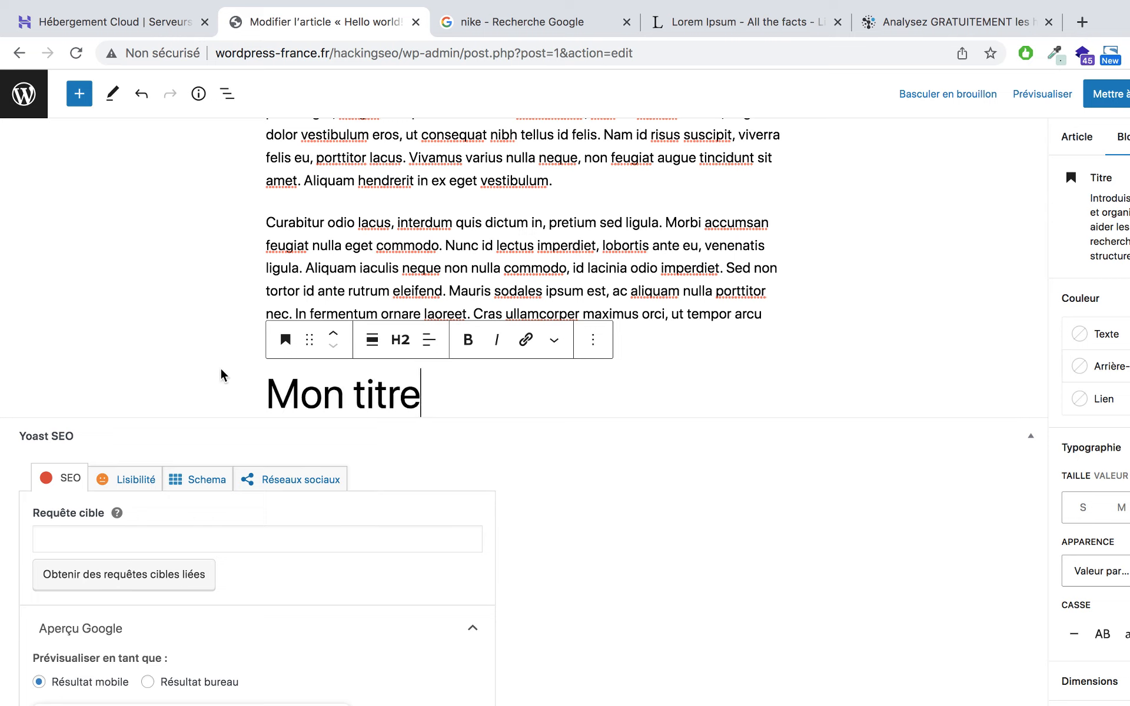
# Show the heading level choices for "Mon titre", keep H2, and move the heading up between the first and second paragraphs
pyautogui.tripleClick(324, 392)
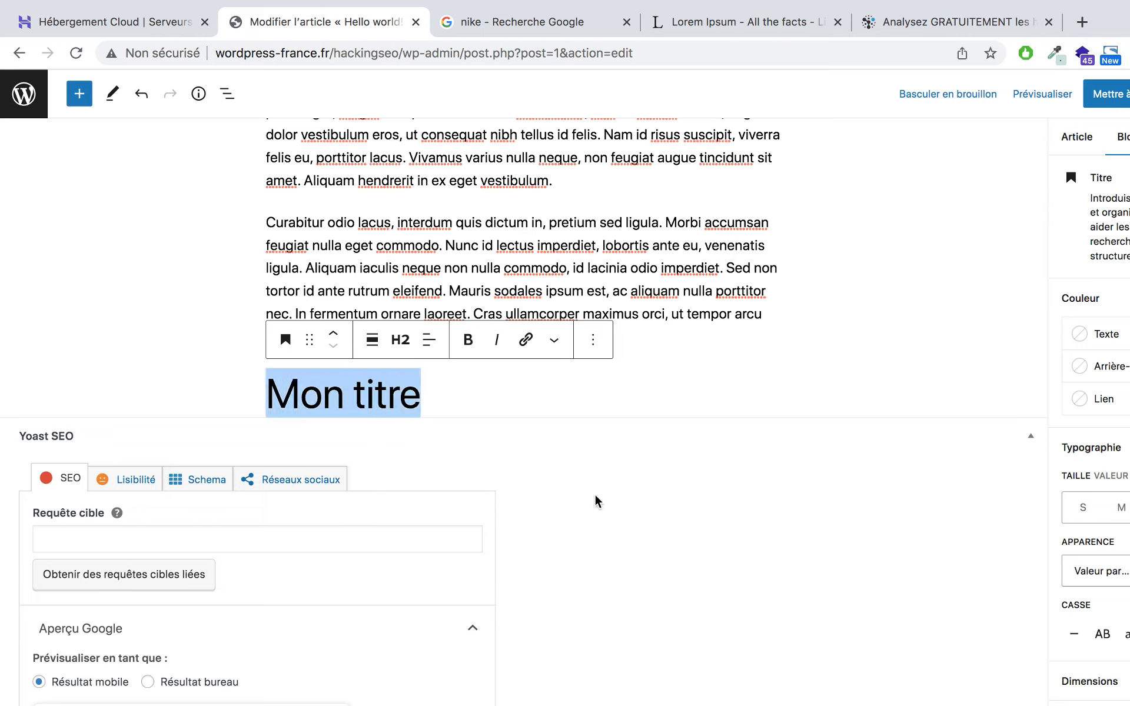
pyautogui.click(401, 339)
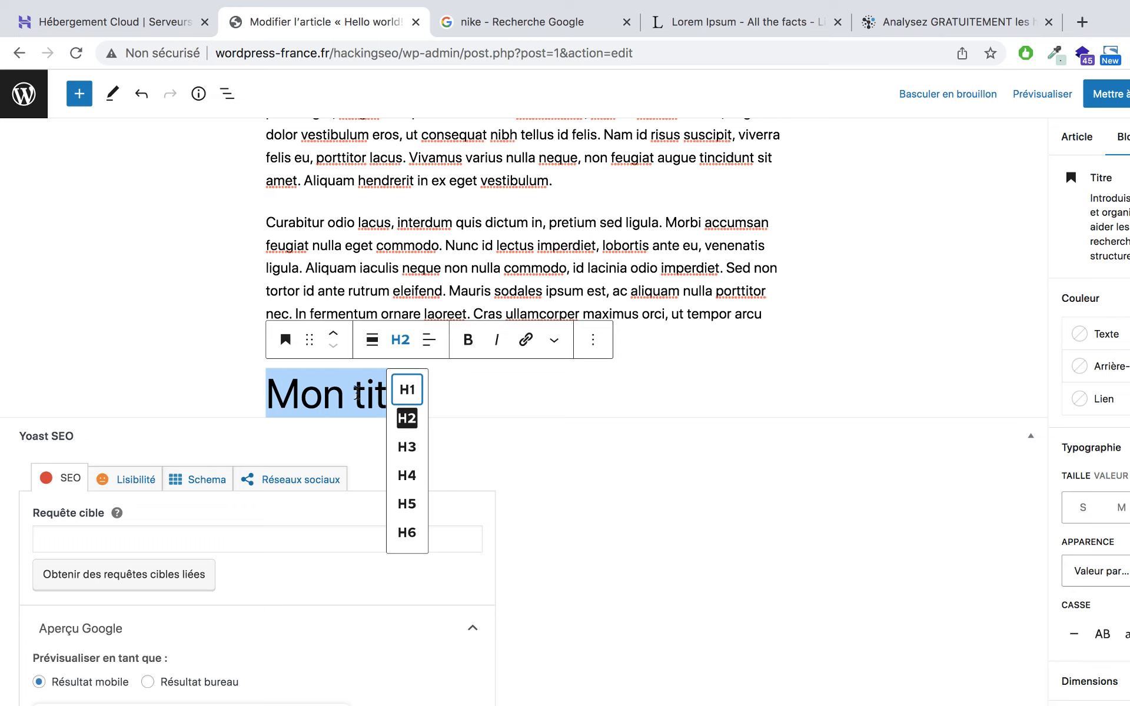
pyautogui.click(333, 334)
pyautogui.click(333, 336)
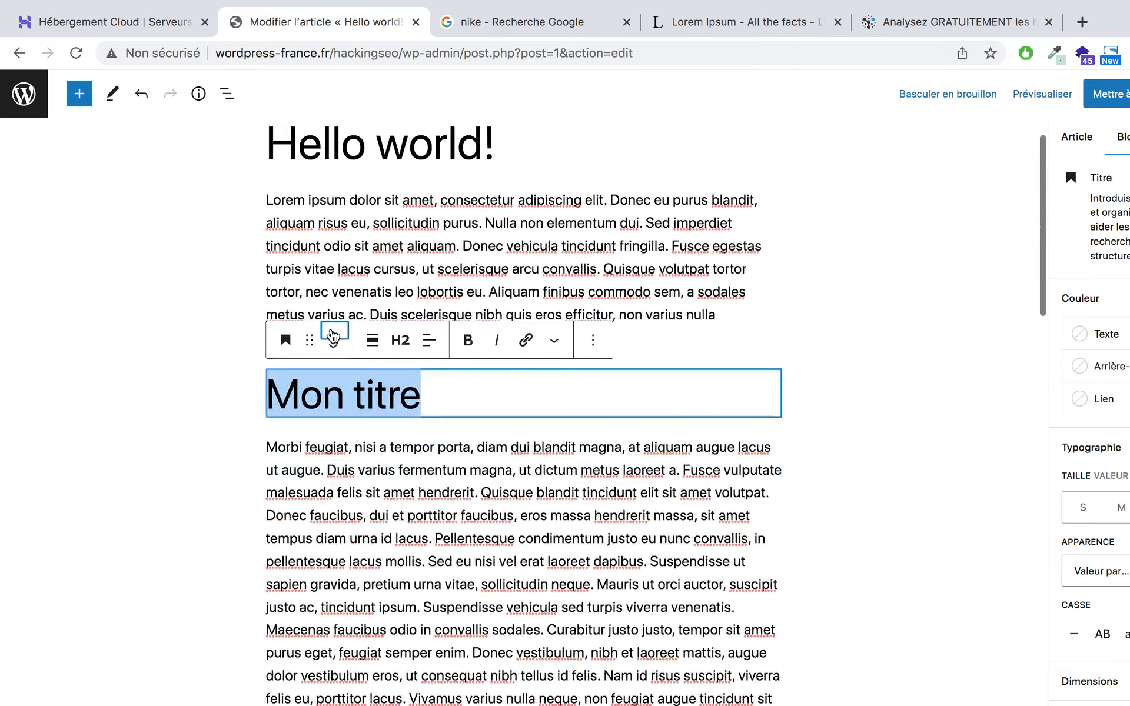
pyautogui.click(341, 460)
pyautogui.click(418, 351)
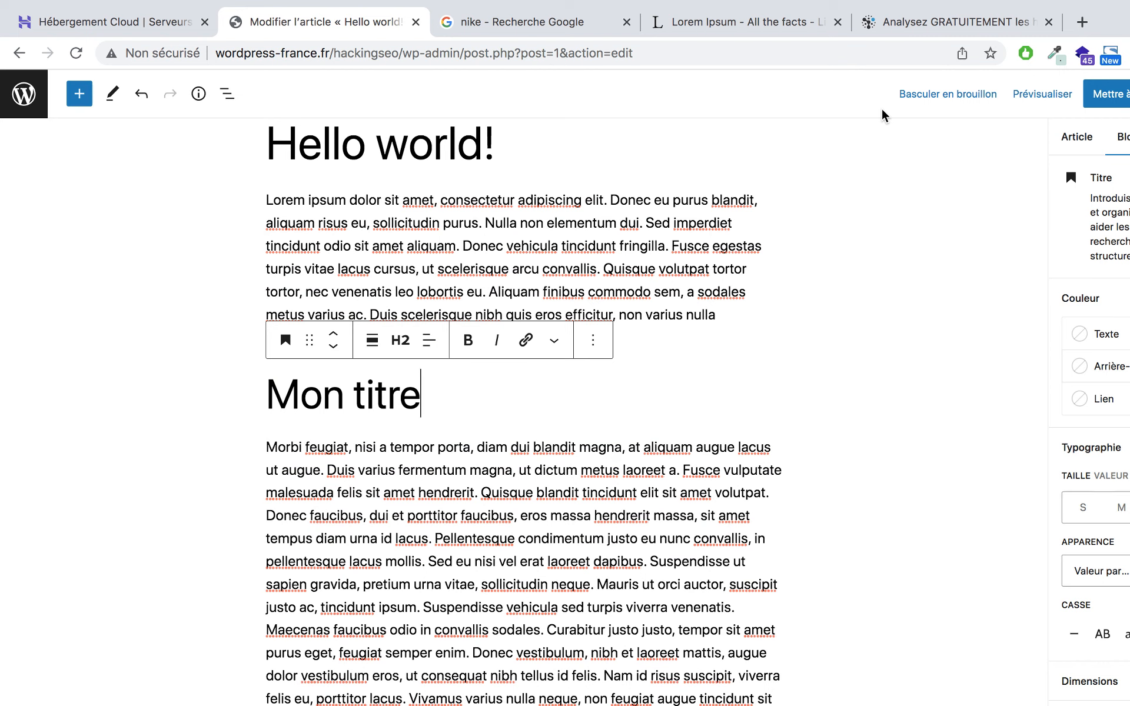
pyautogui.click(826, 607)
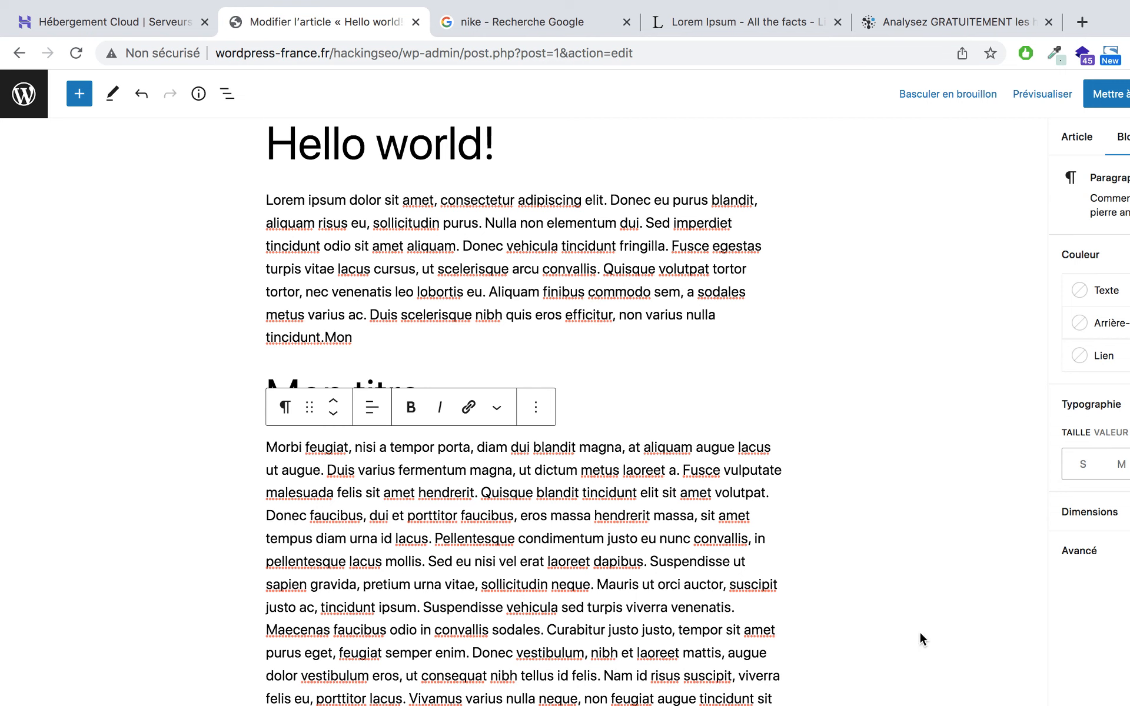
pyautogui.click(879, 605)
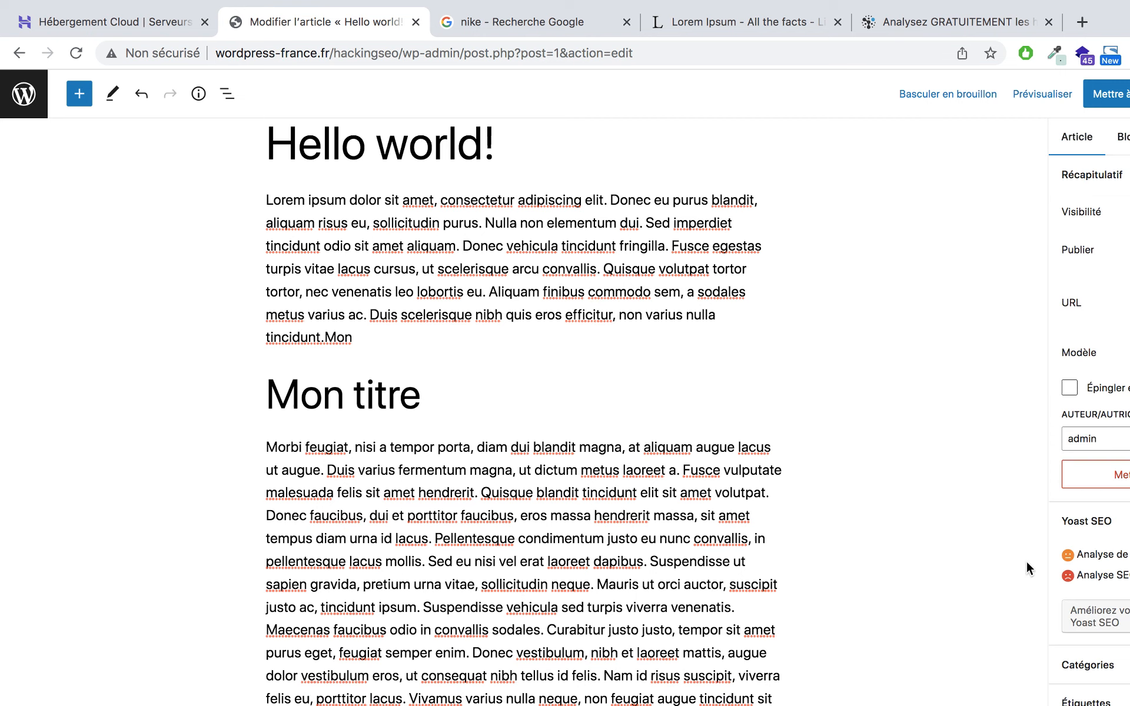
# Examine the article's category, tag and featured image settings, including the media library for choosing a featured image
pyautogui.click(1088, 665)
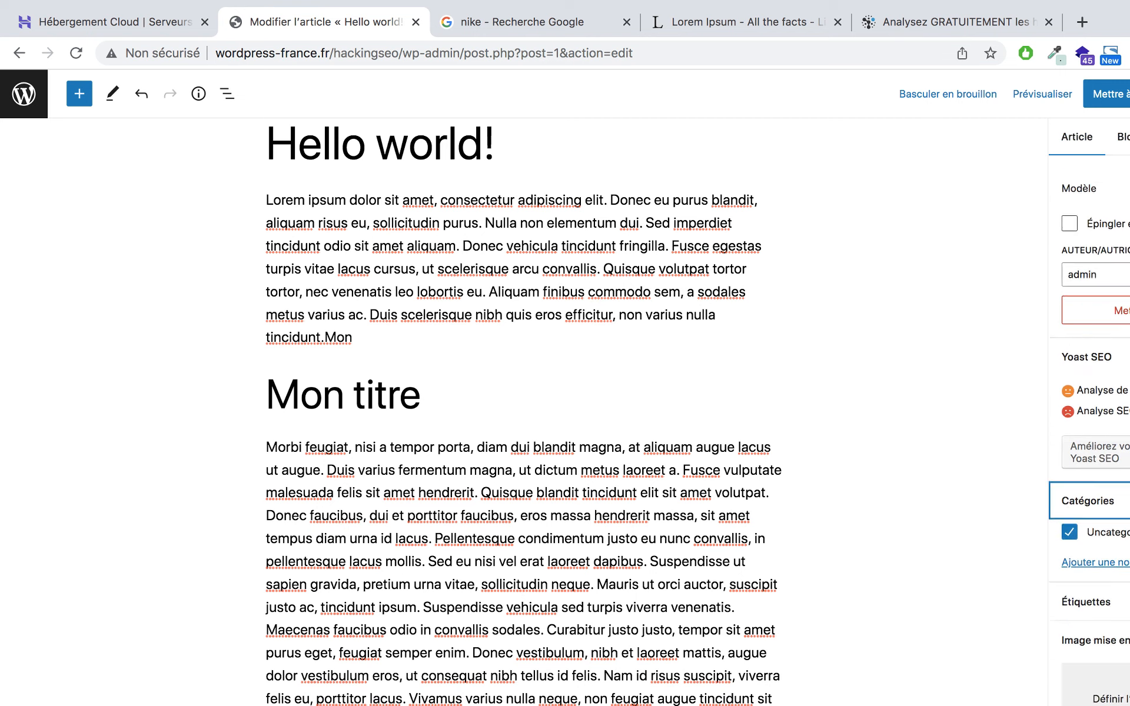
pyautogui.scroll(-1, 1089, 589)
pyautogui.click(1089, 580)
pyautogui.scroll(-3, 1089, 580)
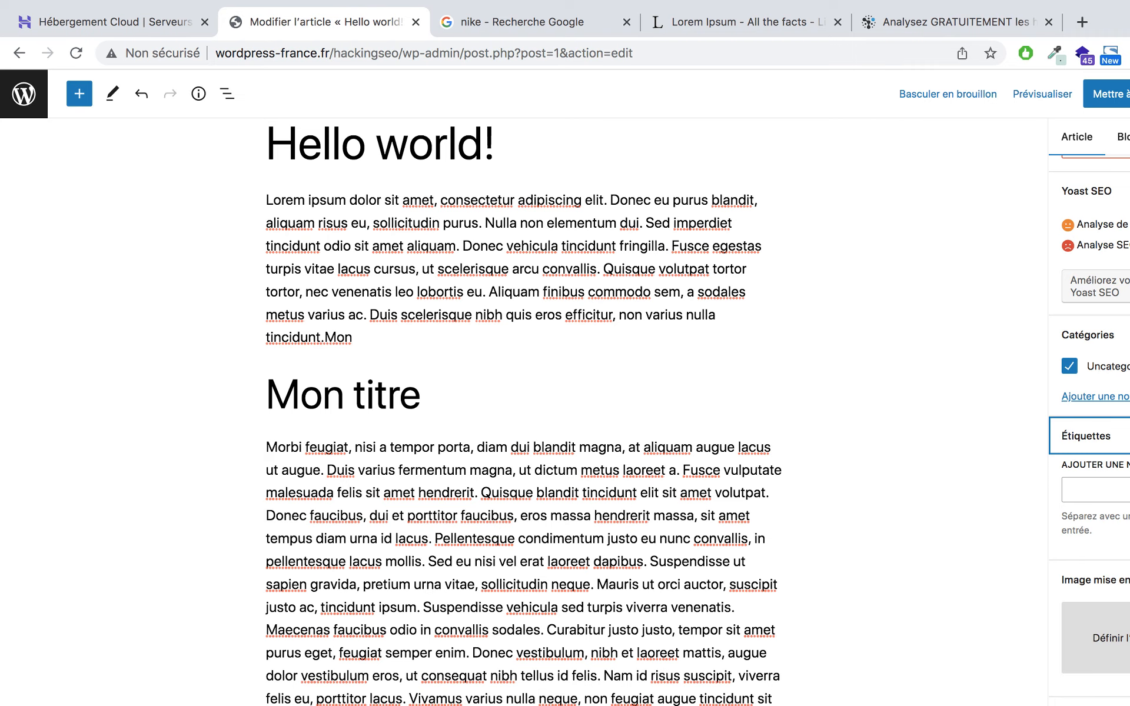
pyautogui.scroll(1, 1100, 550)
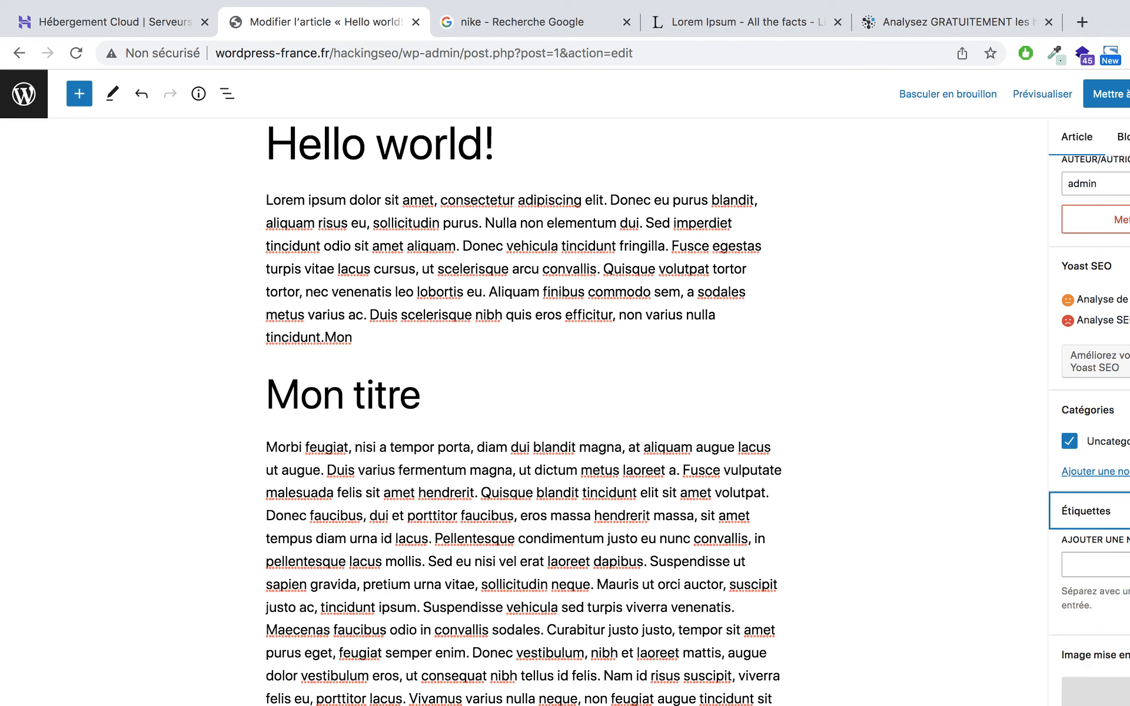
pyautogui.click(1110, 693)
pyautogui.click(172, 147)
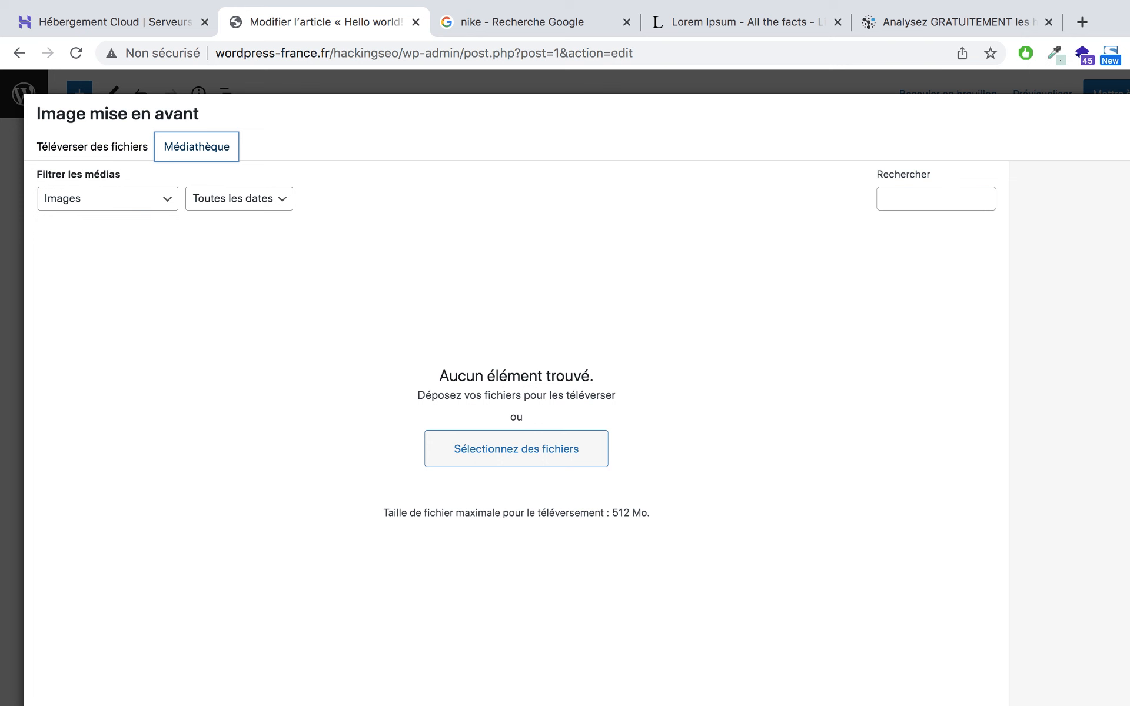
pyautogui.press('Escape')
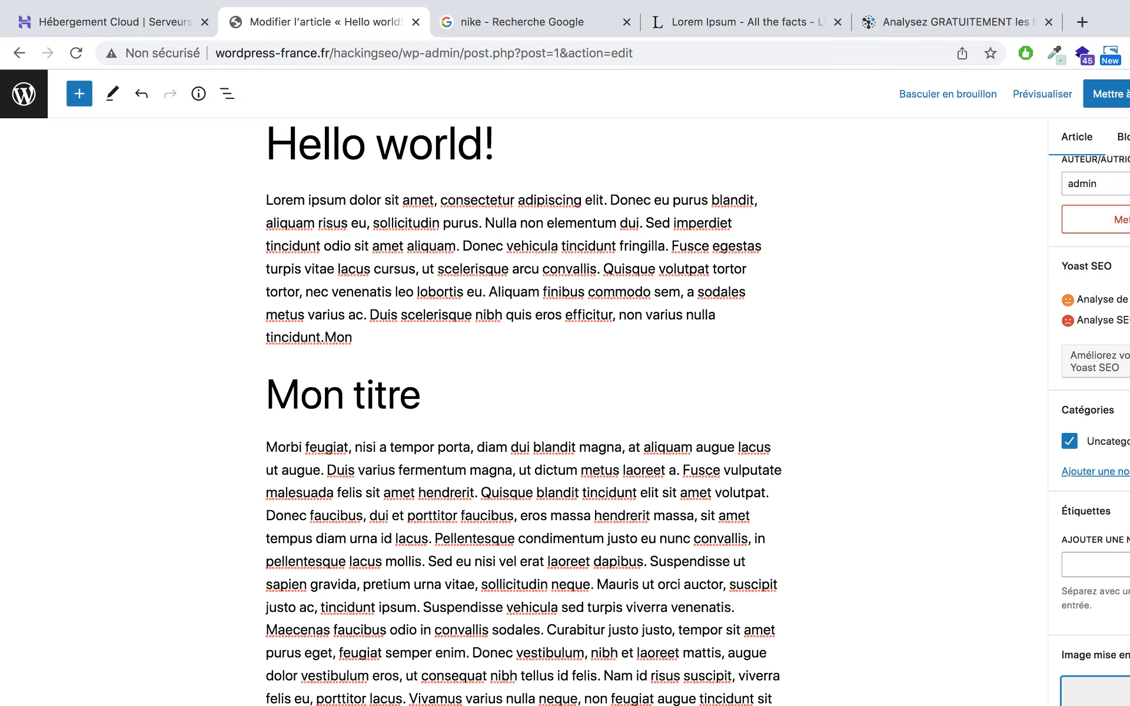
pyautogui.scroll(-1, 1086, 653)
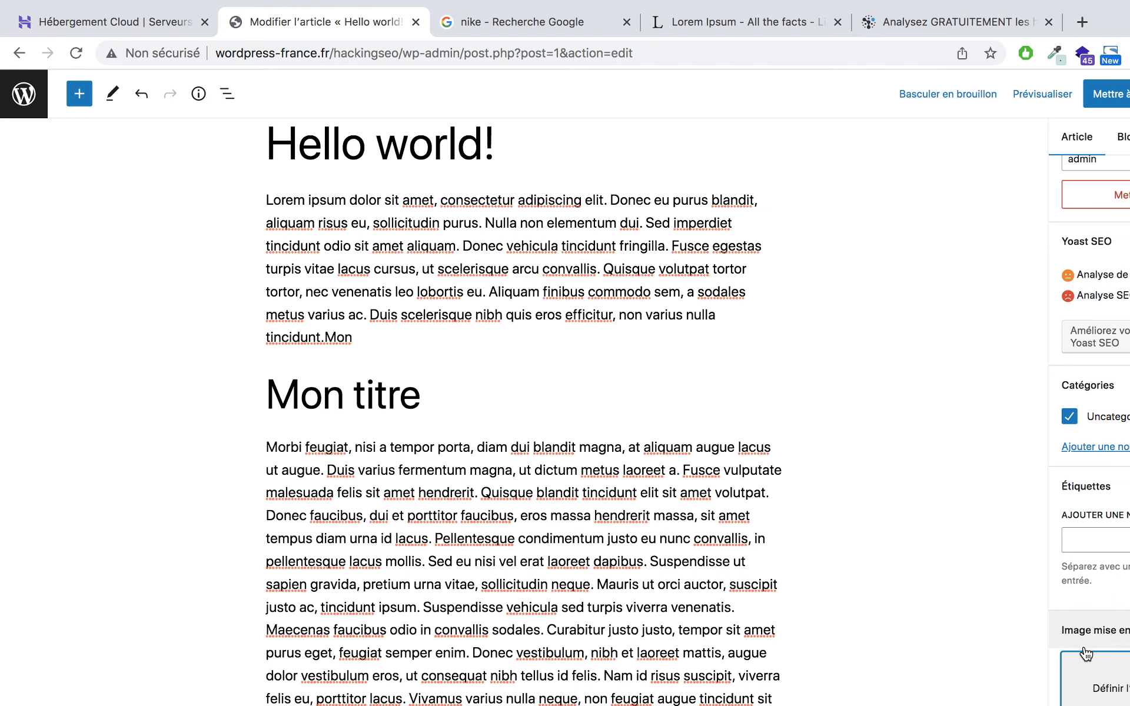
pyautogui.scroll(3, 1085, 651)
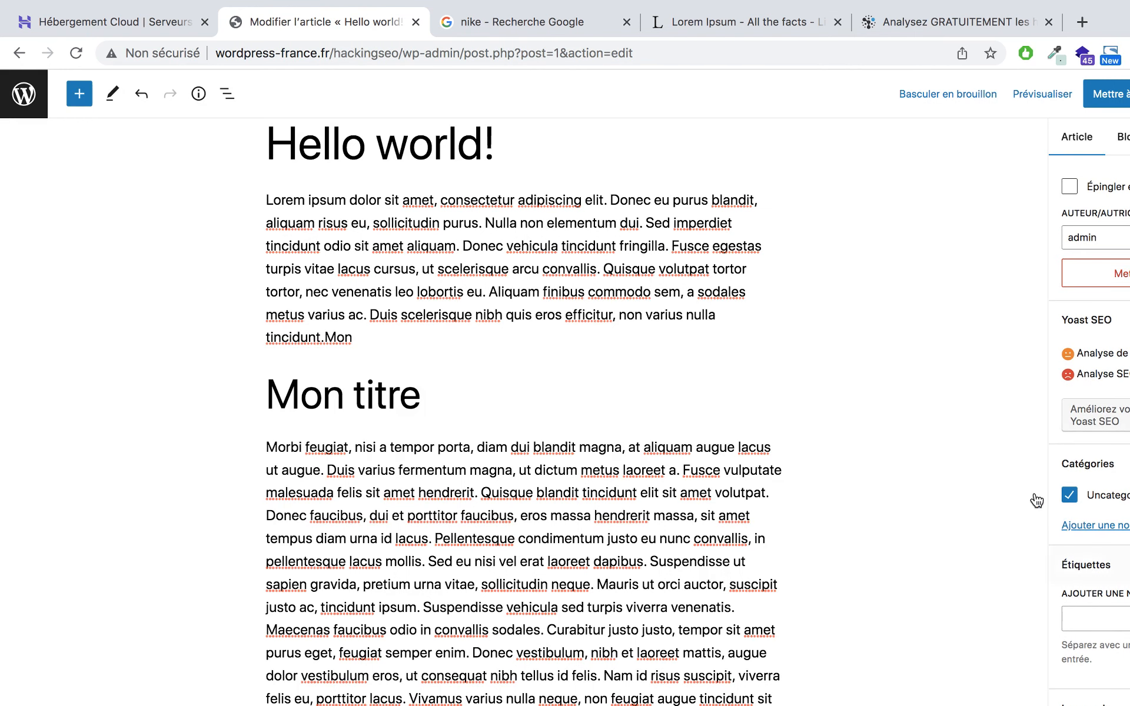
# Review the "Hello world!" article together with its Yoast SEO analysis results, and save the article update
pyautogui.scroll(-7, 747, 502)
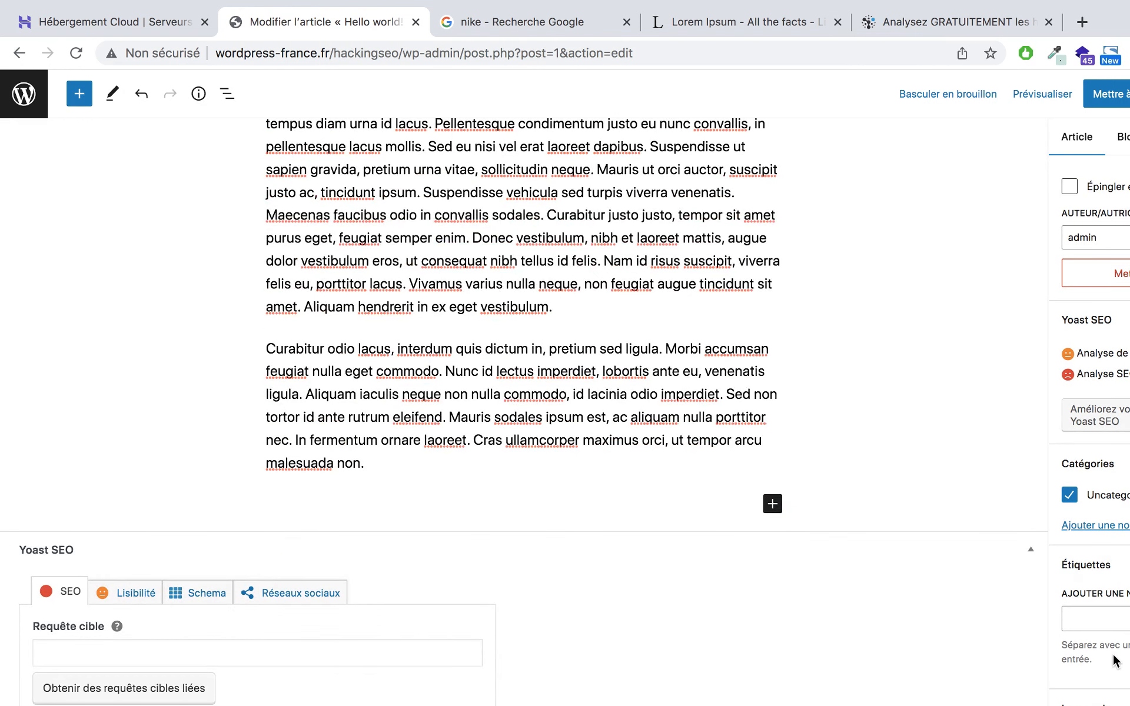
pyautogui.scroll(-2, 1113, 657)
pyautogui.scroll(-6, 806, 574)
pyautogui.scroll(-12, 806, 571)
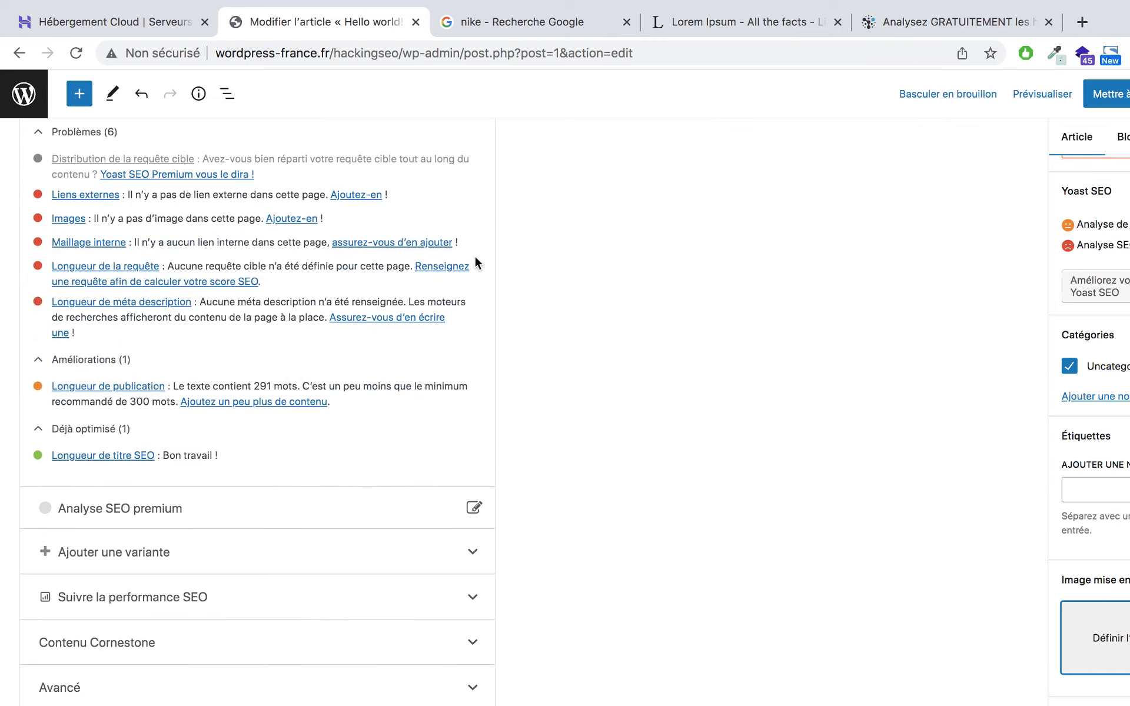
pyautogui.scroll(15, 530, 398)
pyautogui.scroll(9, 562, 386)
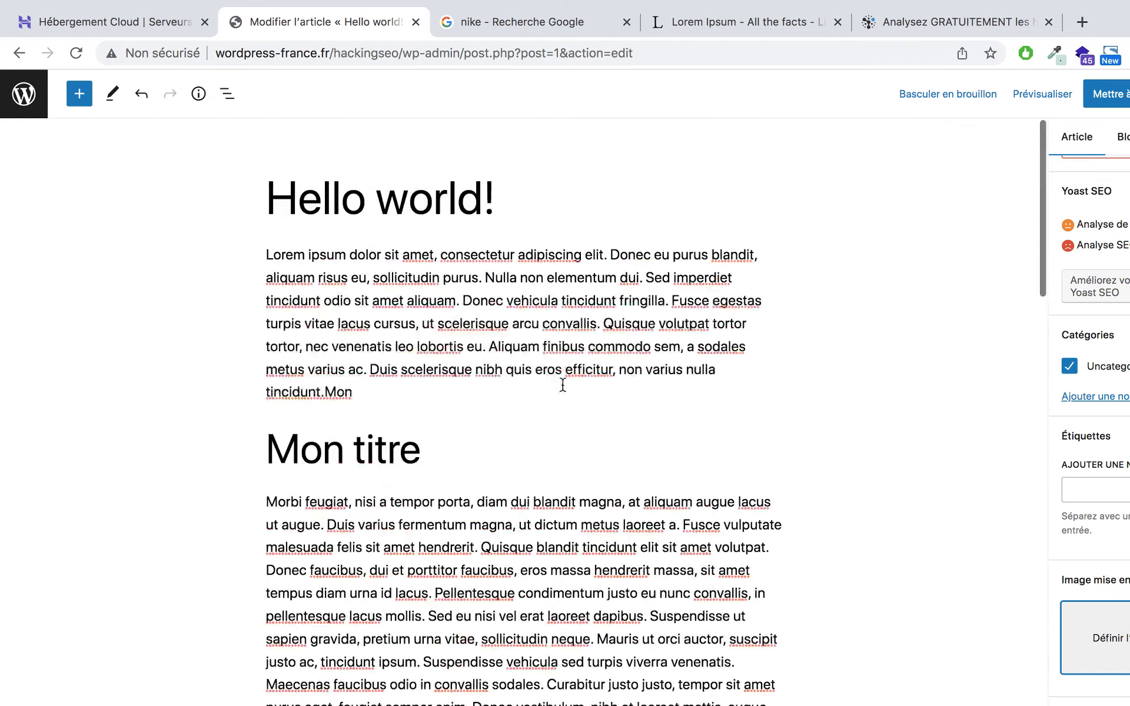
pyautogui.scroll(3, 1089, 412)
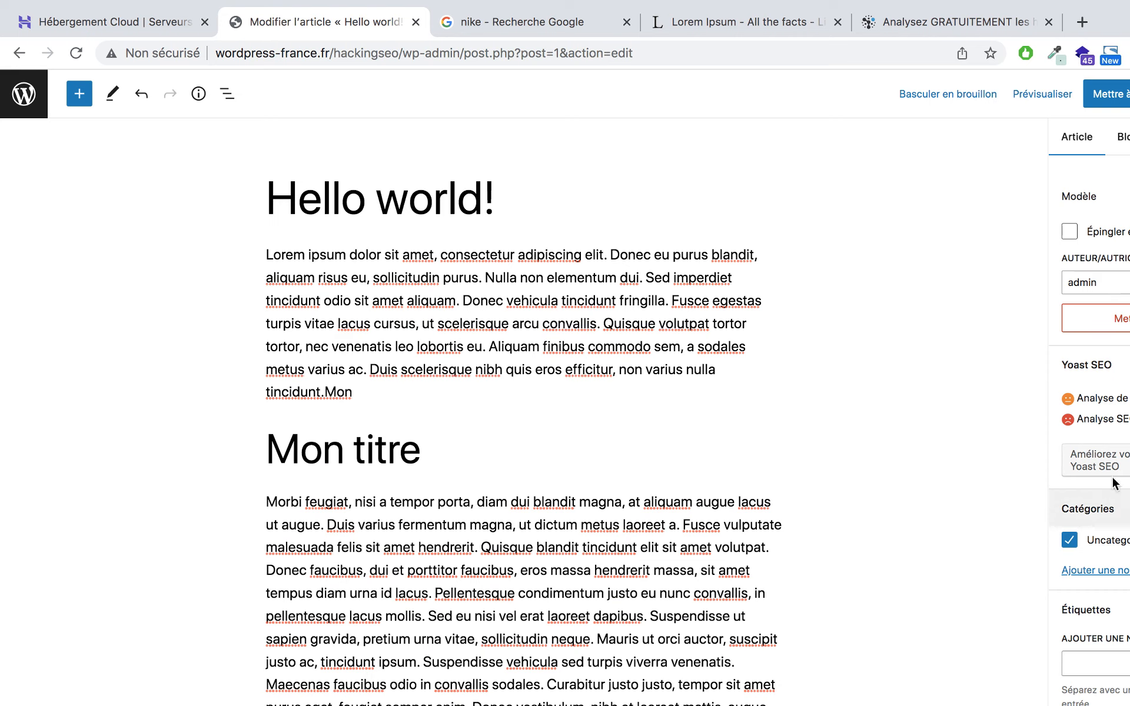
pyautogui.click(1107, 93)
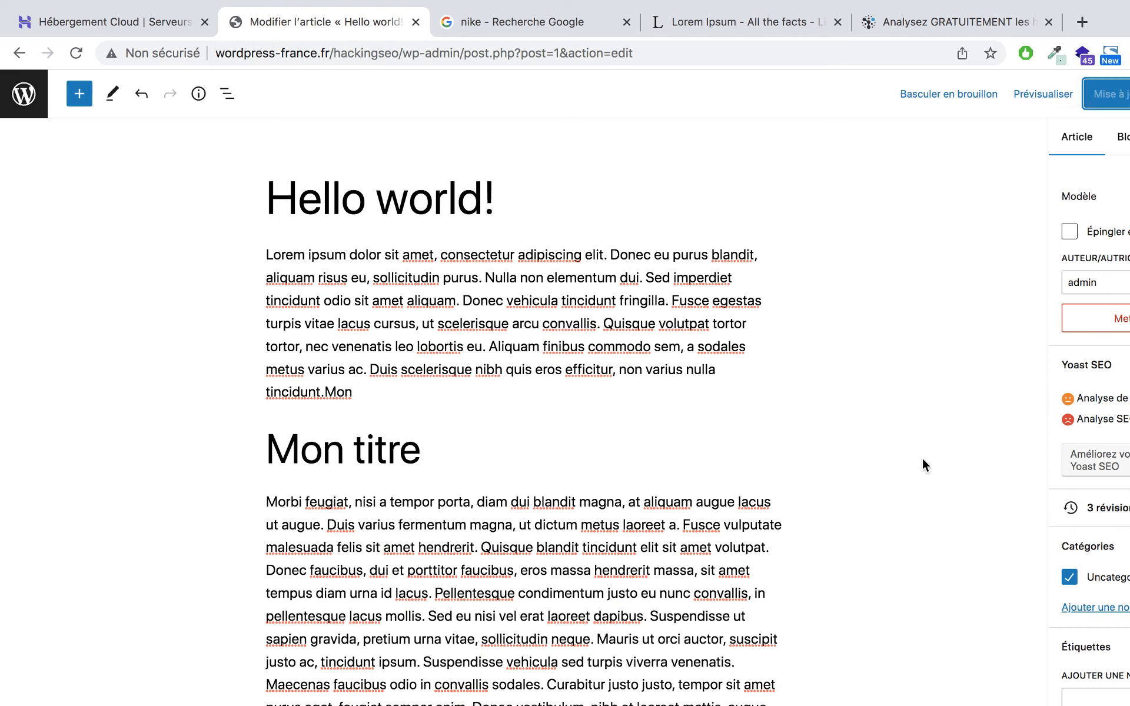
# Examine the problems, improvements and optimized points in Yoast's SEO analysis of the updated article
pyautogui.scroll(-15, 922, 465)
pyautogui.scroll(-1, 922, 465)
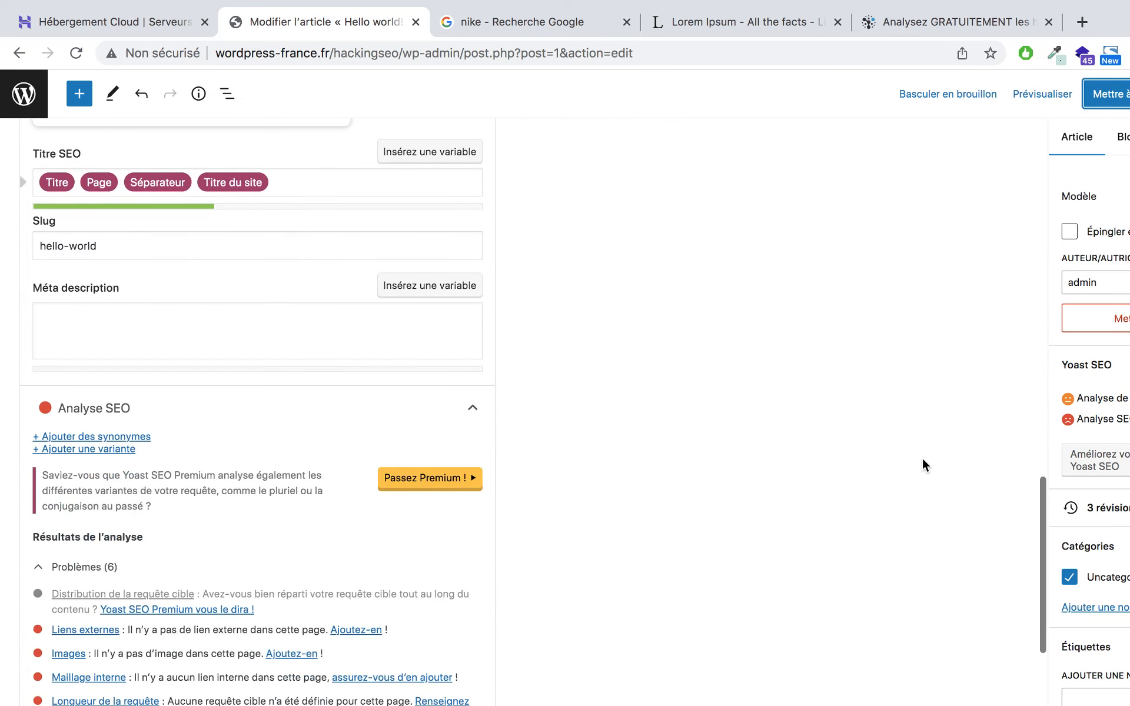
pyautogui.scroll(-7, 922, 465)
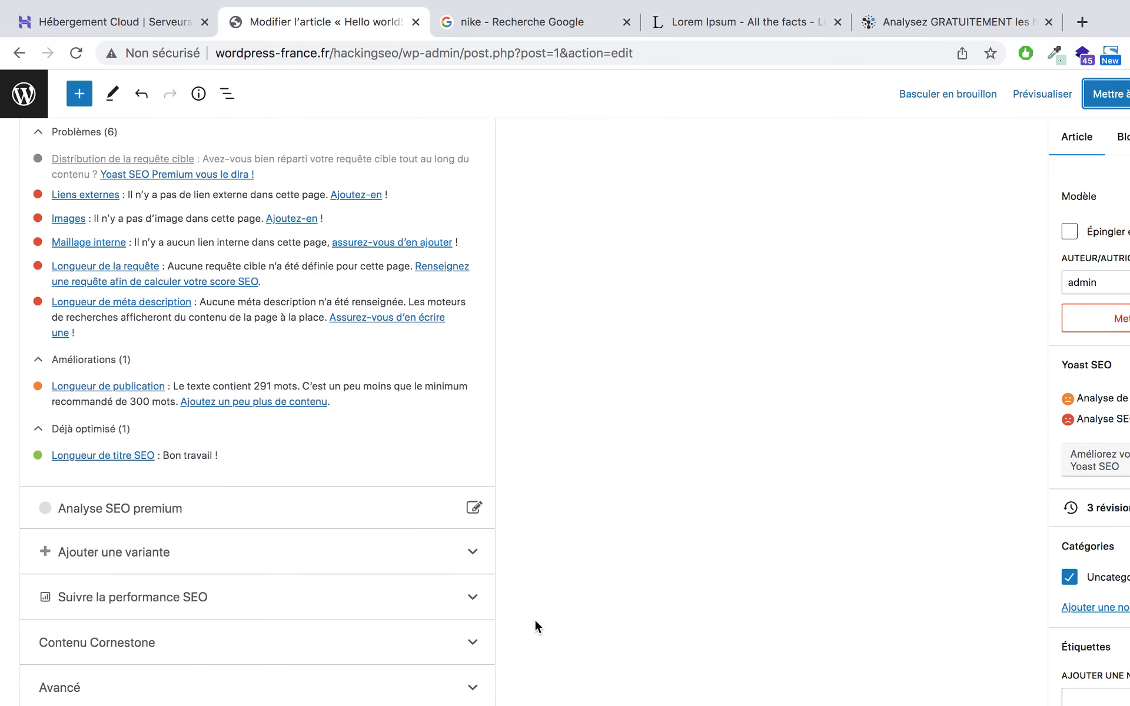
pyautogui.scroll(12, 535, 619)
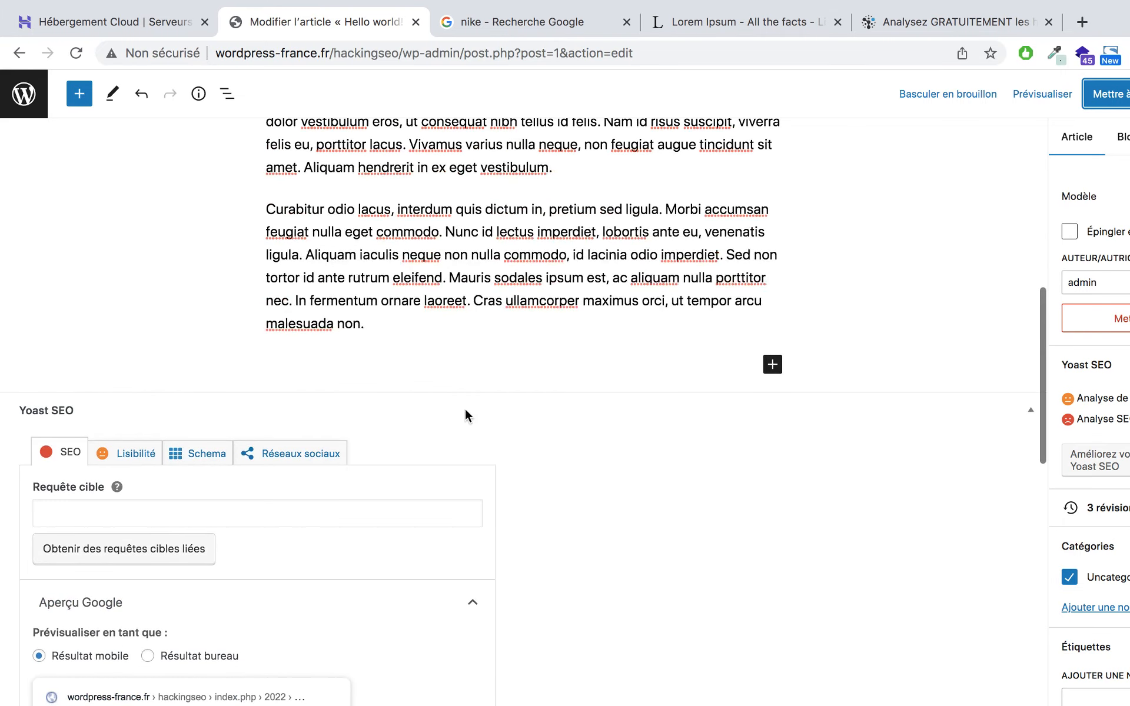
# Examine Yoast's social network settings for the article's Facebook and Twitter image, title and description
pyautogui.click(317, 454)
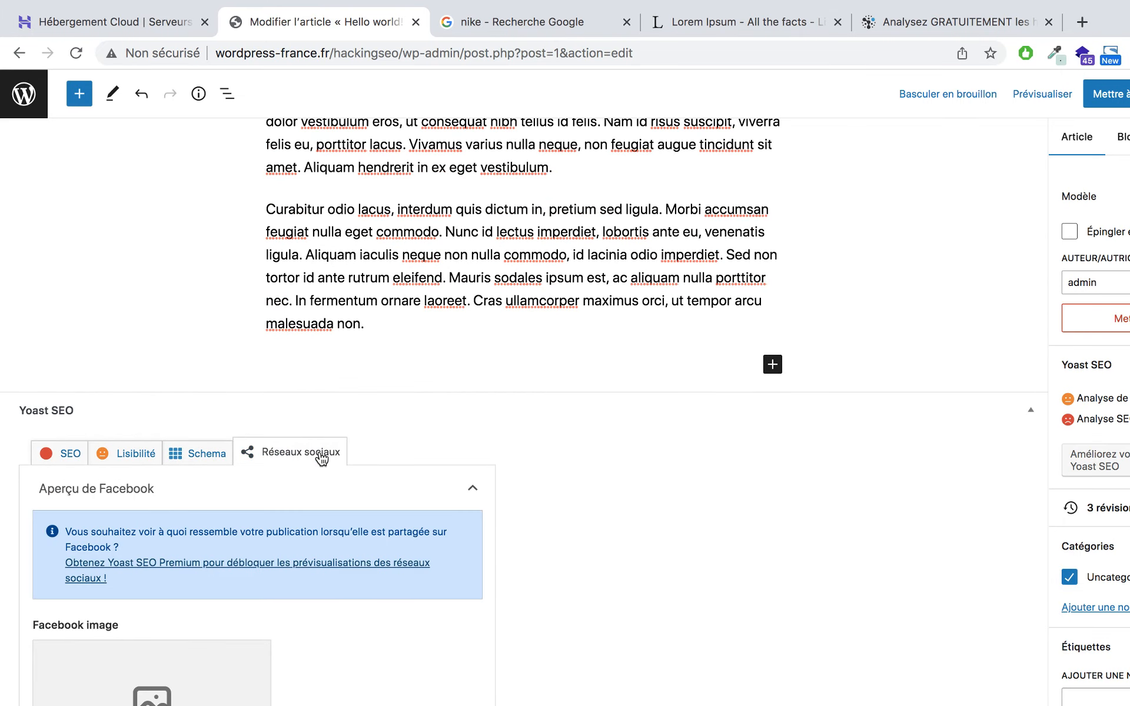
pyautogui.scroll(-3, 330, 463)
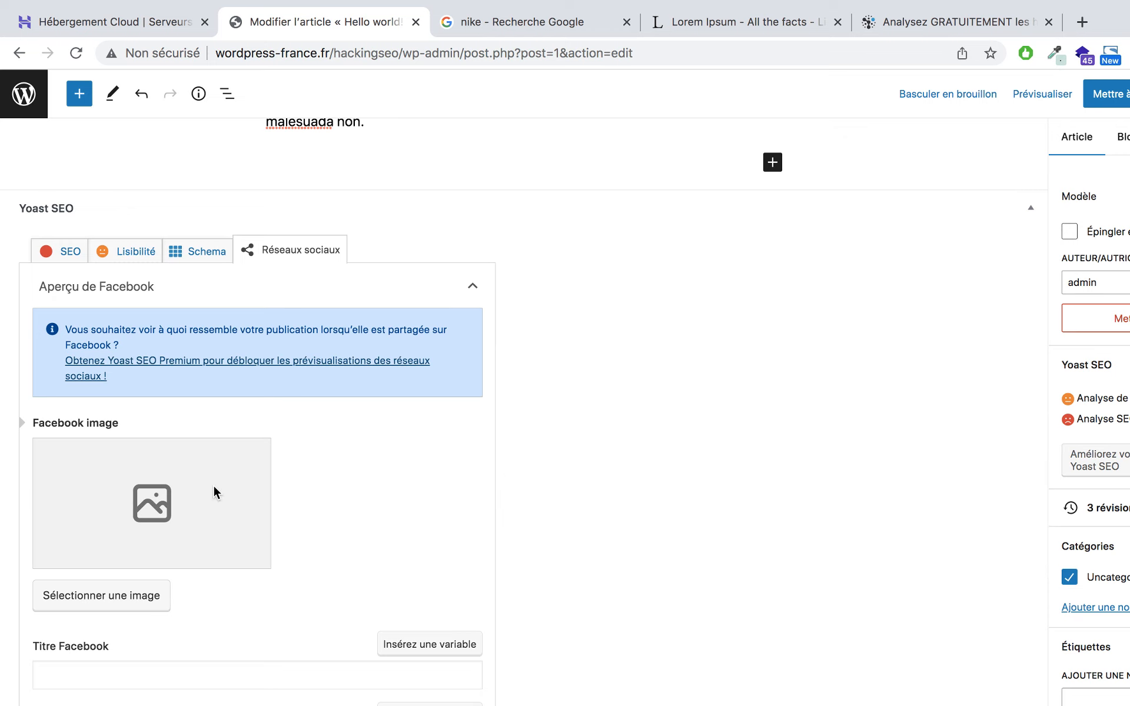
pyautogui.scroll(-1, 214, 485)
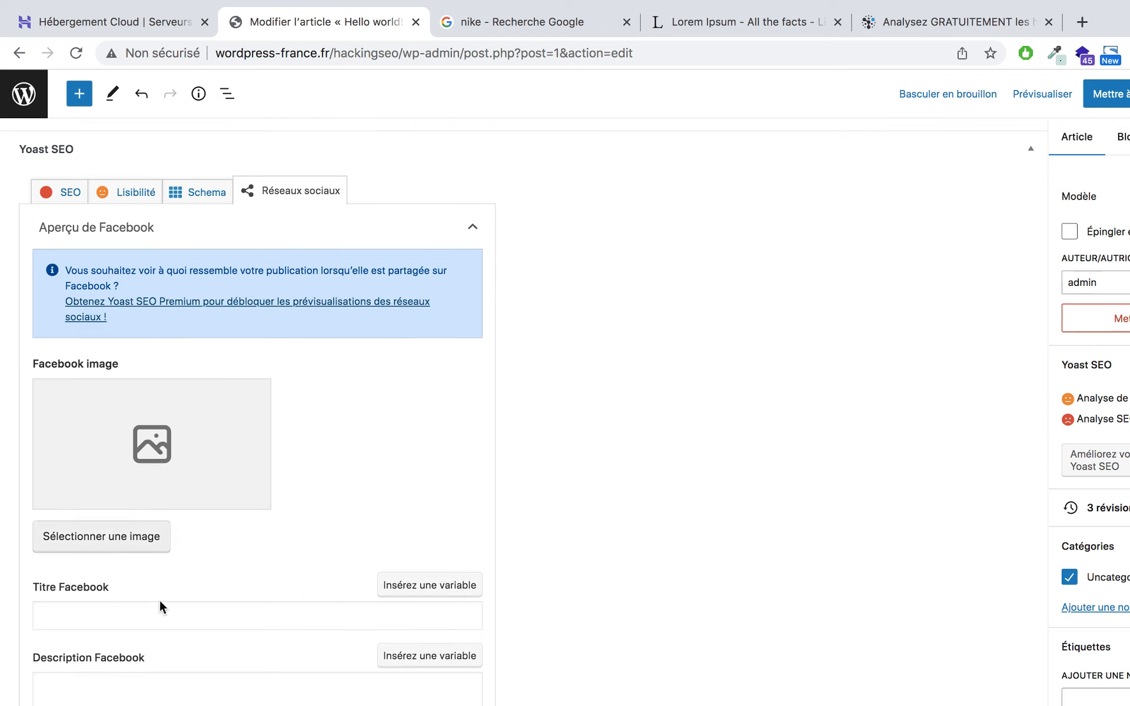
pyautogui.scroll(-2, 150, 642)
pyautogui.scroll(-5, 191, 630)
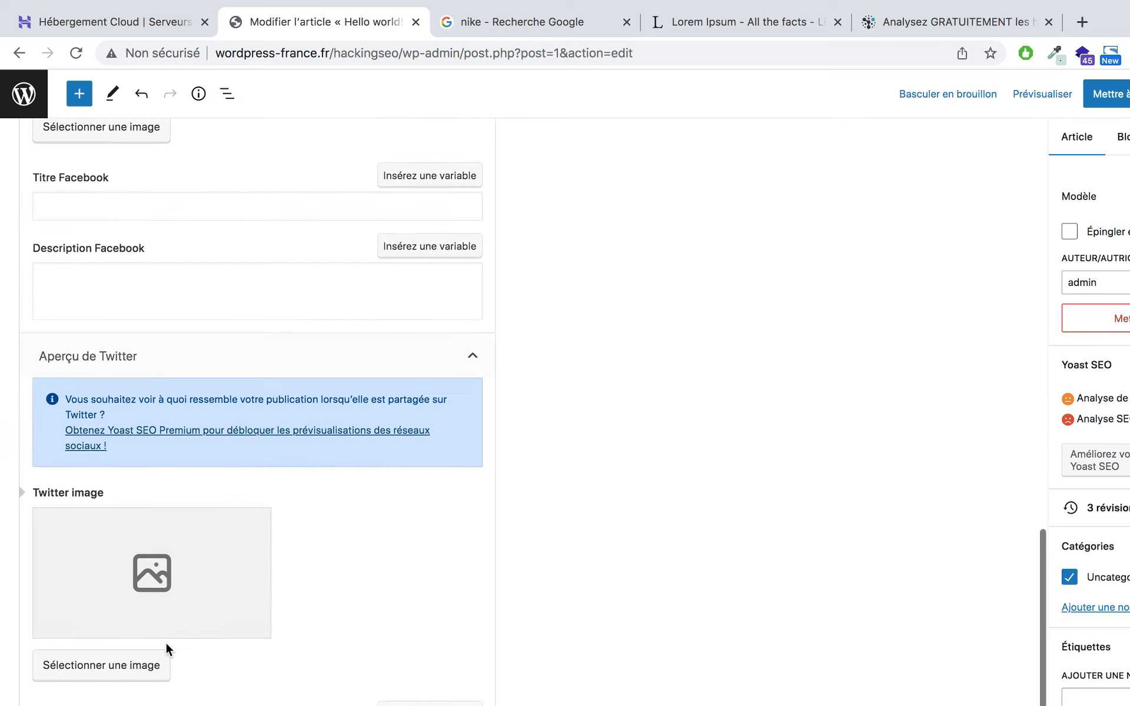
pyautogui.scroll(6, 267, 508)
pyautogui.scroll(-5, 285, 235)
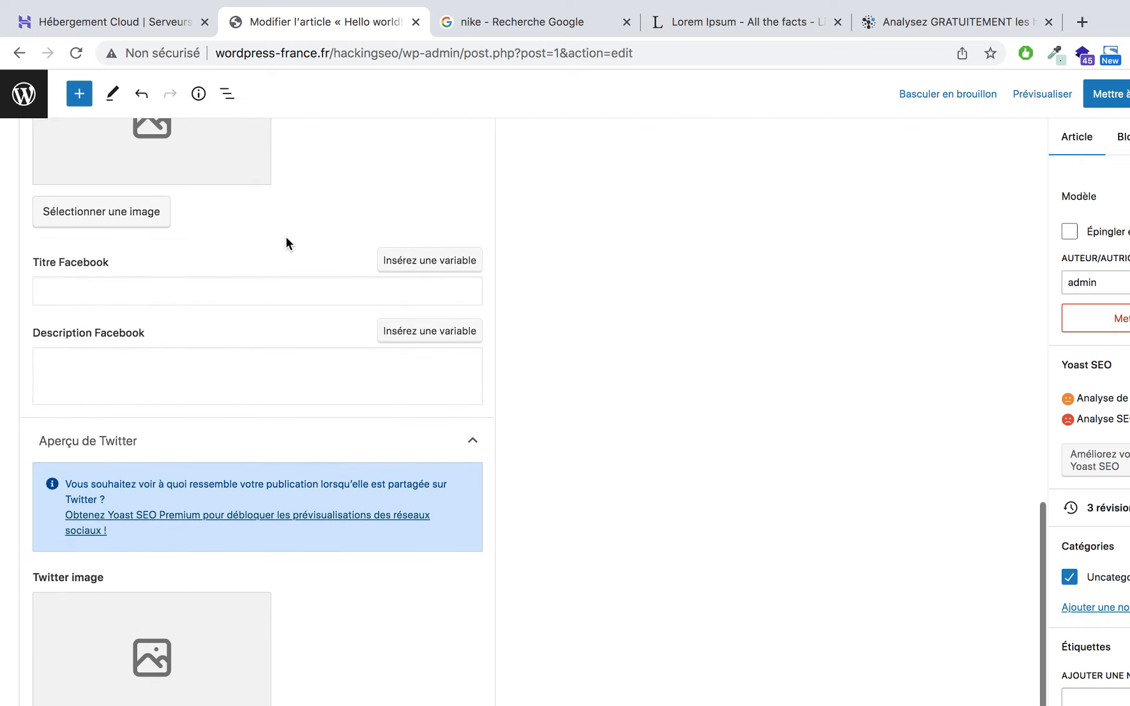
pyautogui.scroll(3, 260, 536)
pyautogui.scroll(7, 261, 535)
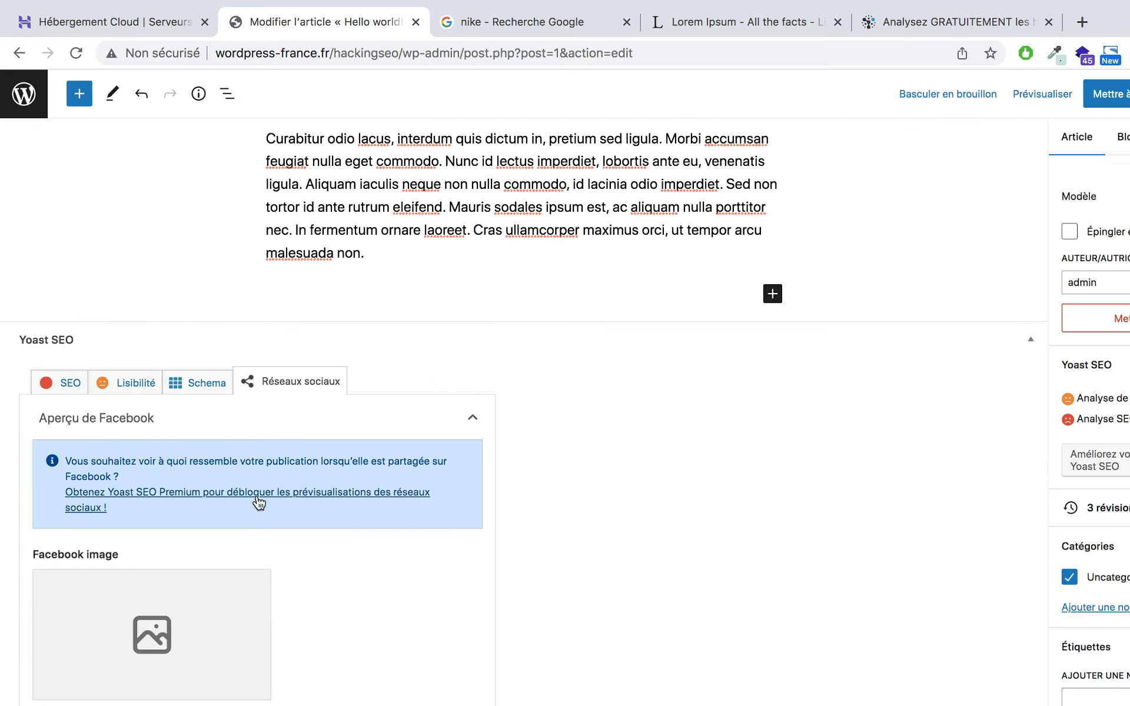
# Inspect the article's Yoast Schema settings and the available page types, keeping the default page type
pyautogui.click(217, 388)
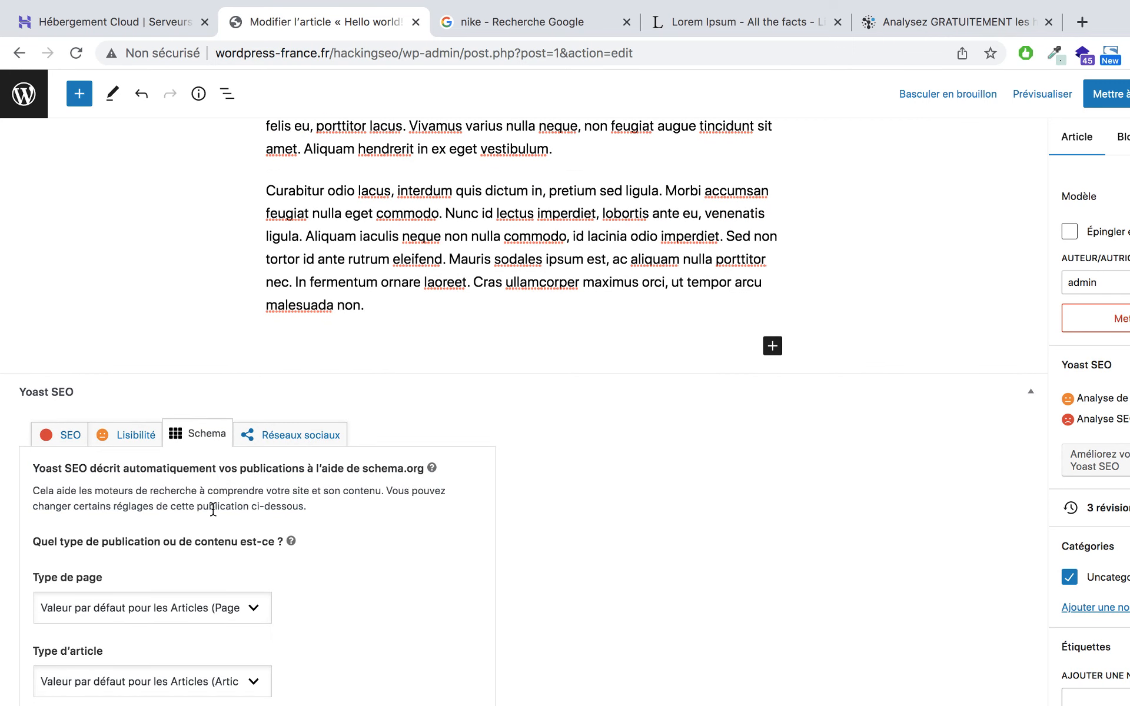
pyautogui.click(156, 615)
pyautogui.click(240, 562)
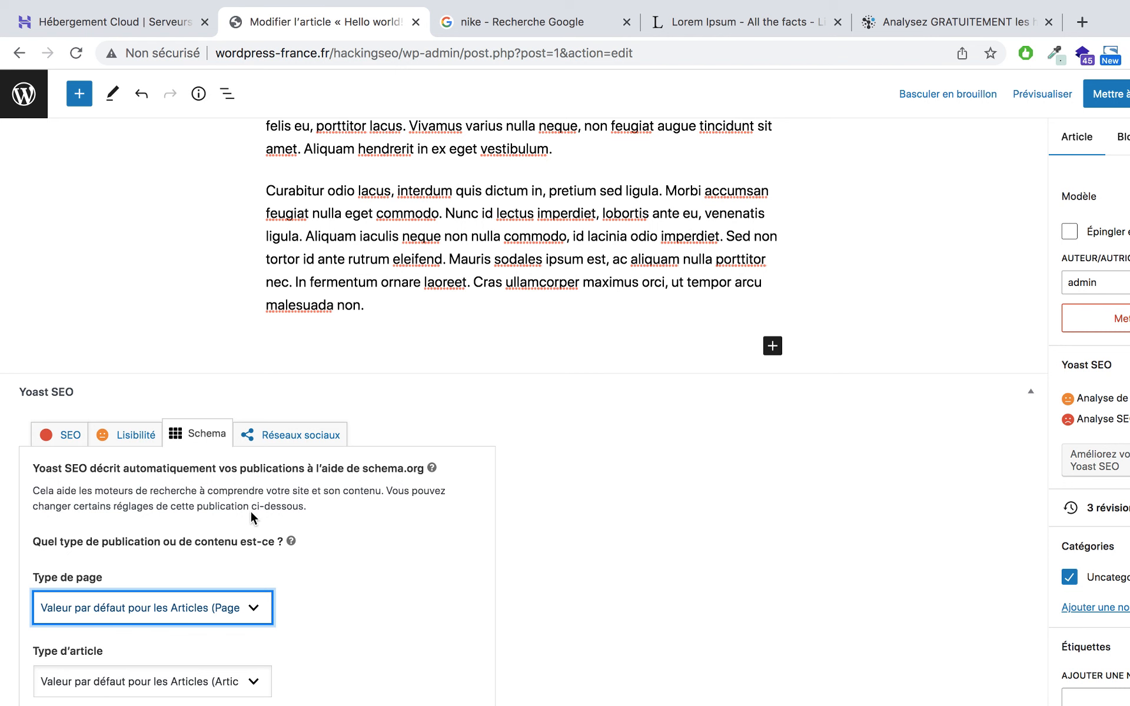
pyautogui.scroll(15, 250, 514)
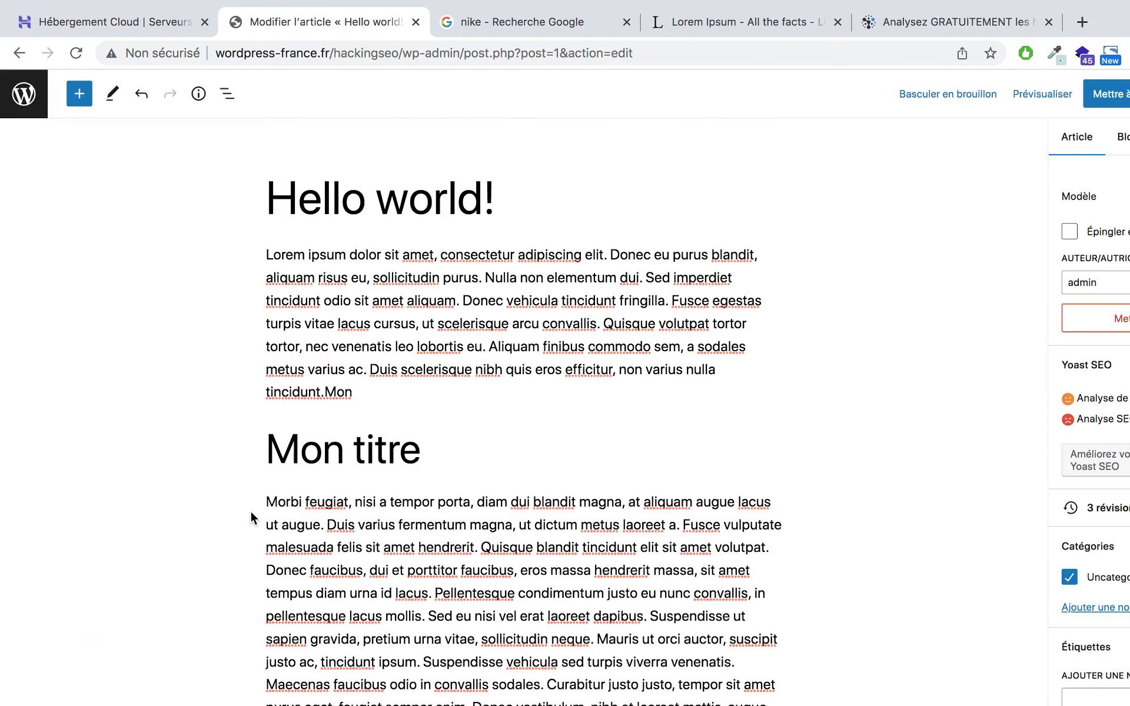
# Leave the article editor and change both the name and slug of the Uncategorized article category to "blog"
pyautogui.click(30, 113)
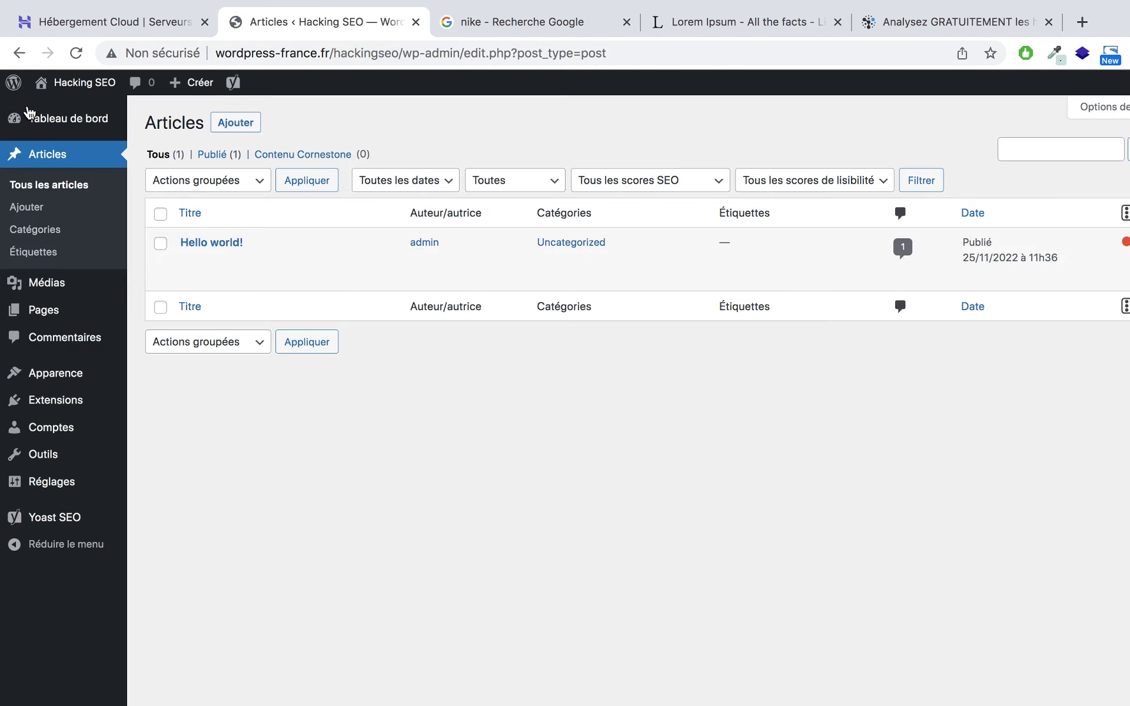
pyautogui.click(77, 242)
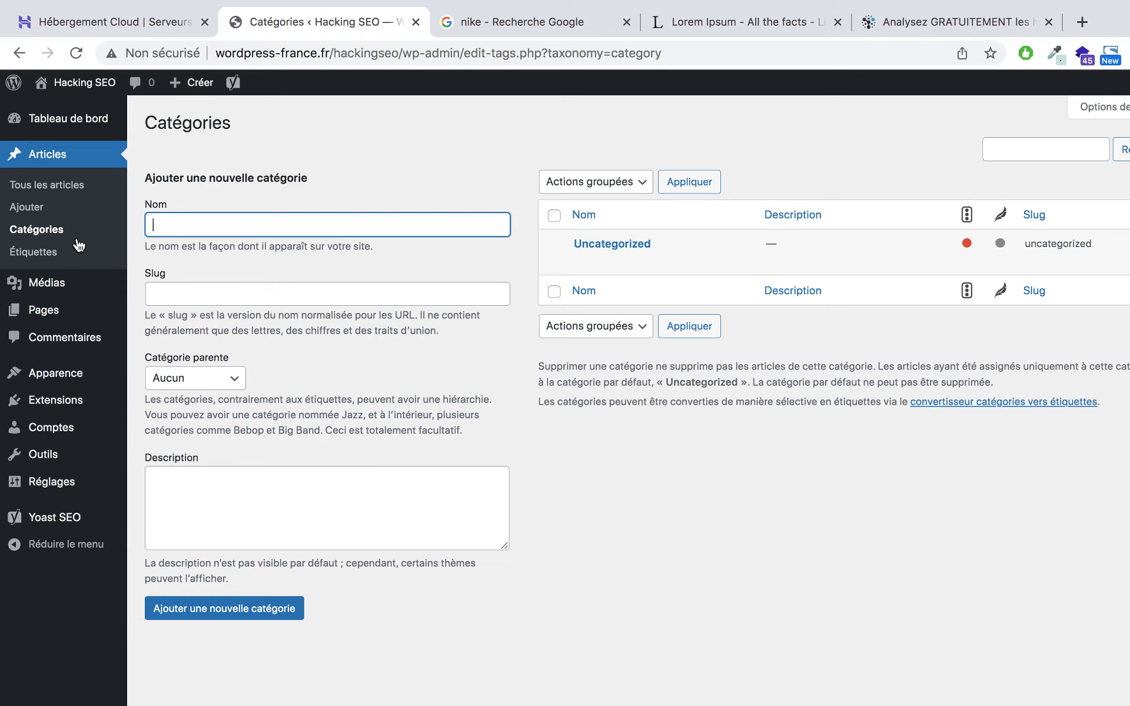
pyautogui.moveTo(601, 270)
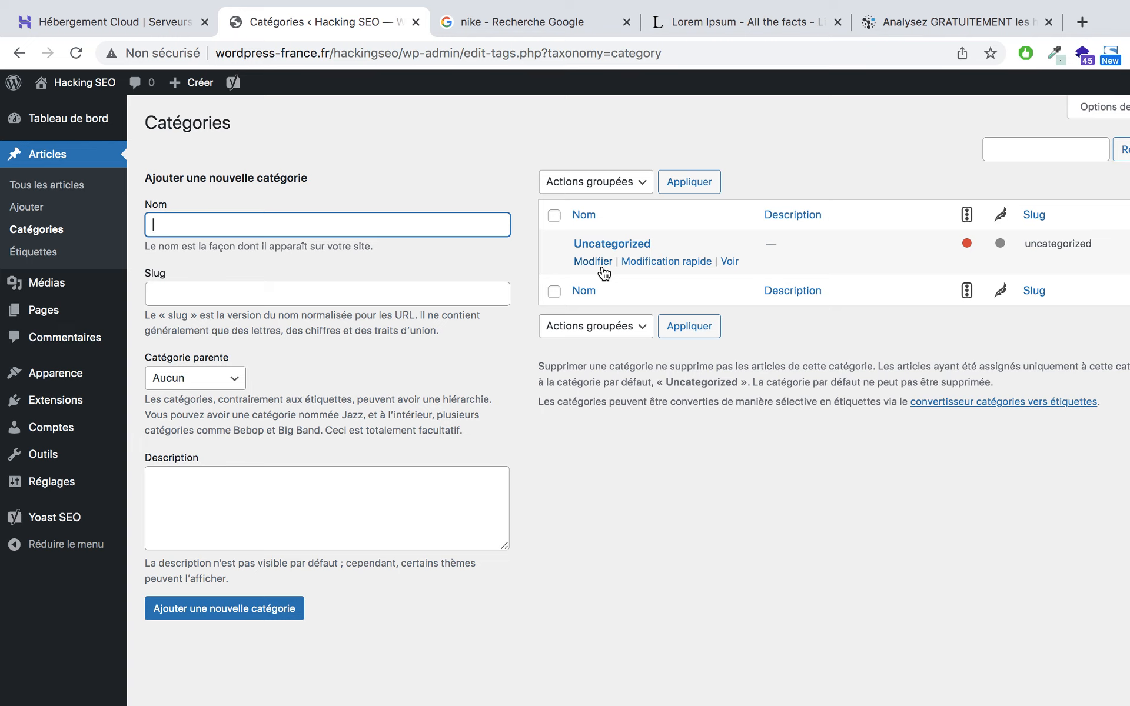
pyautogui.click(609, 244)
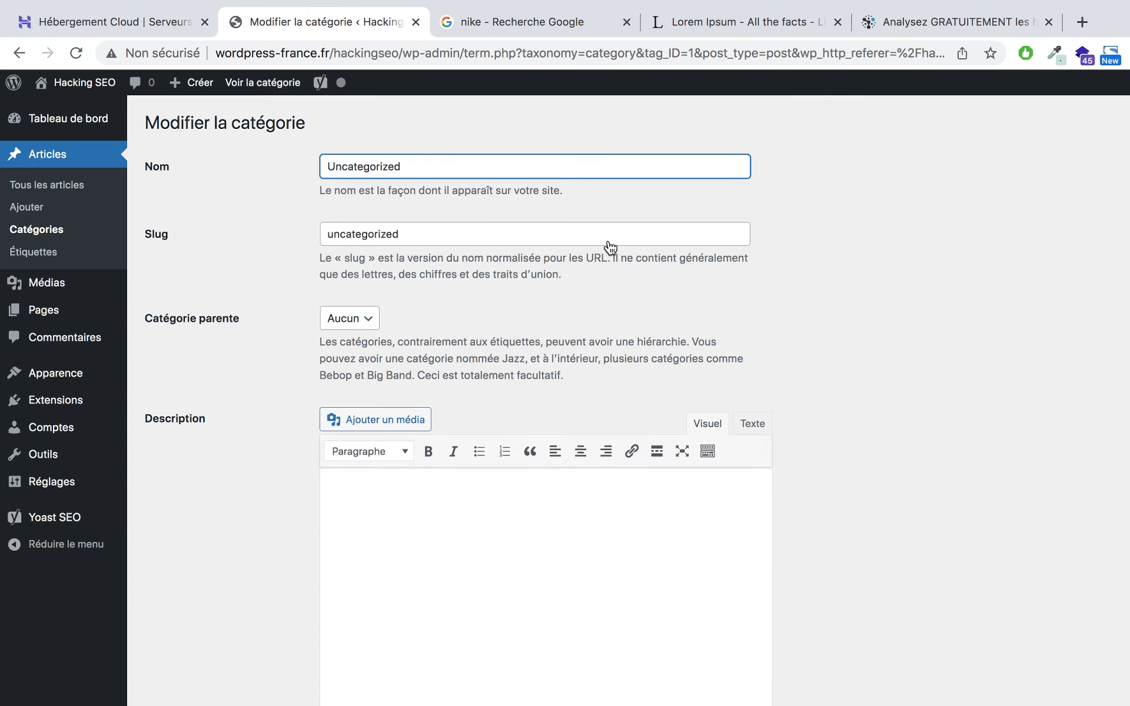
pyautogui.press('super+a')
pyautogui.write('blog')
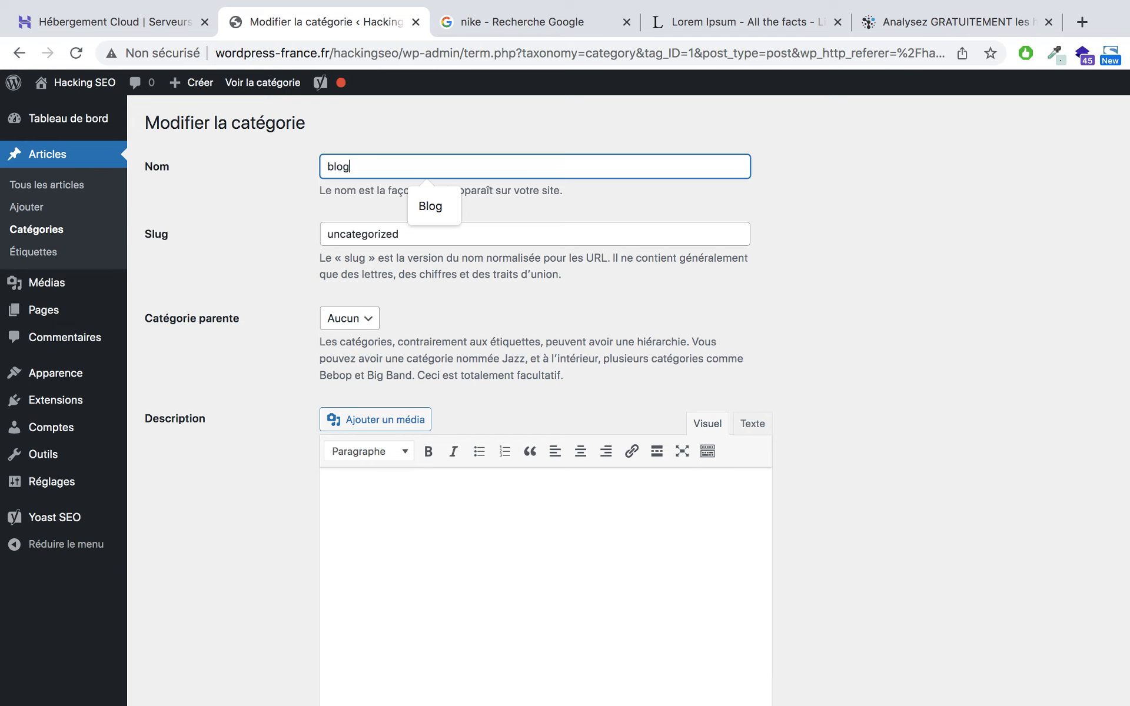
pyautogui.press('Tab')
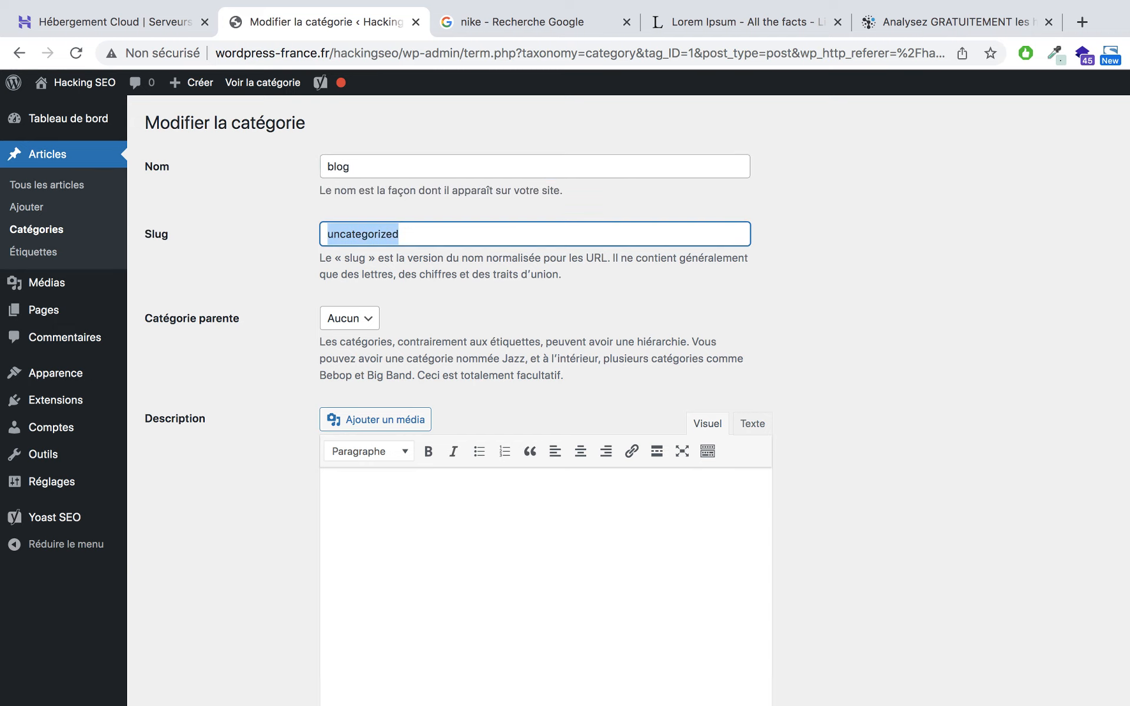
pyautogui.write('blog')
# Check the category's Yoast Google preview, SEO title and slug fields, and save the category
pyautogui.scroll(-6, 631, 497)
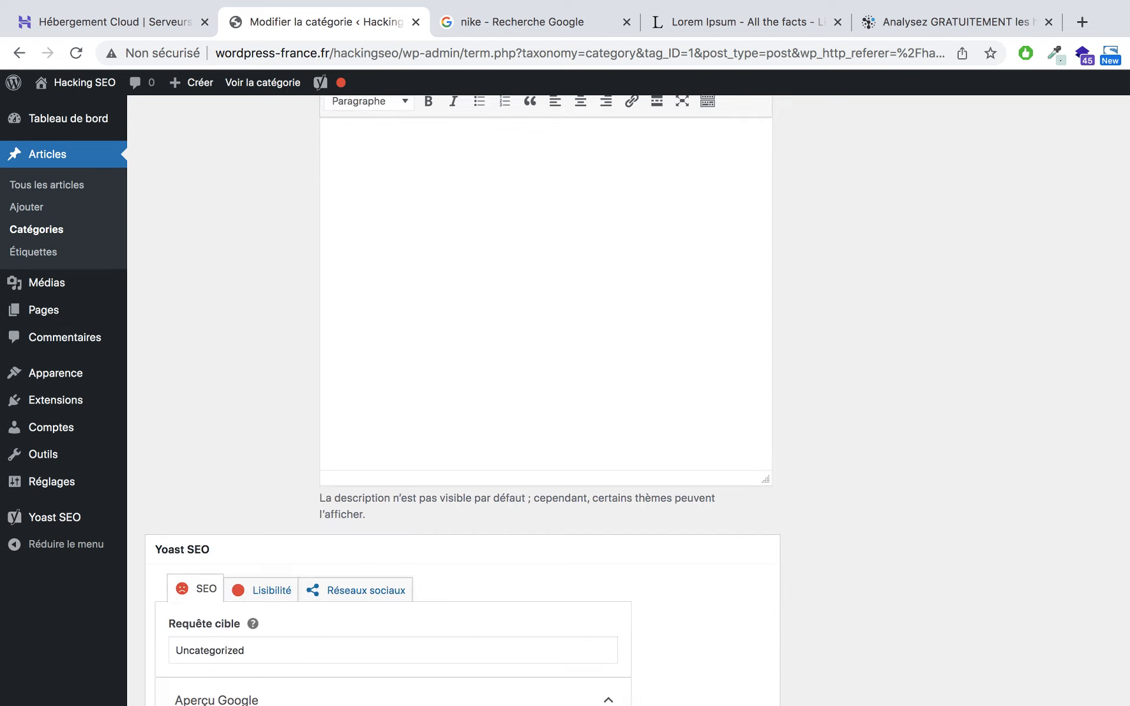
pyautogui.scroll(-10, 415, 628)
pyautogui.scroll(4, 415, 628)
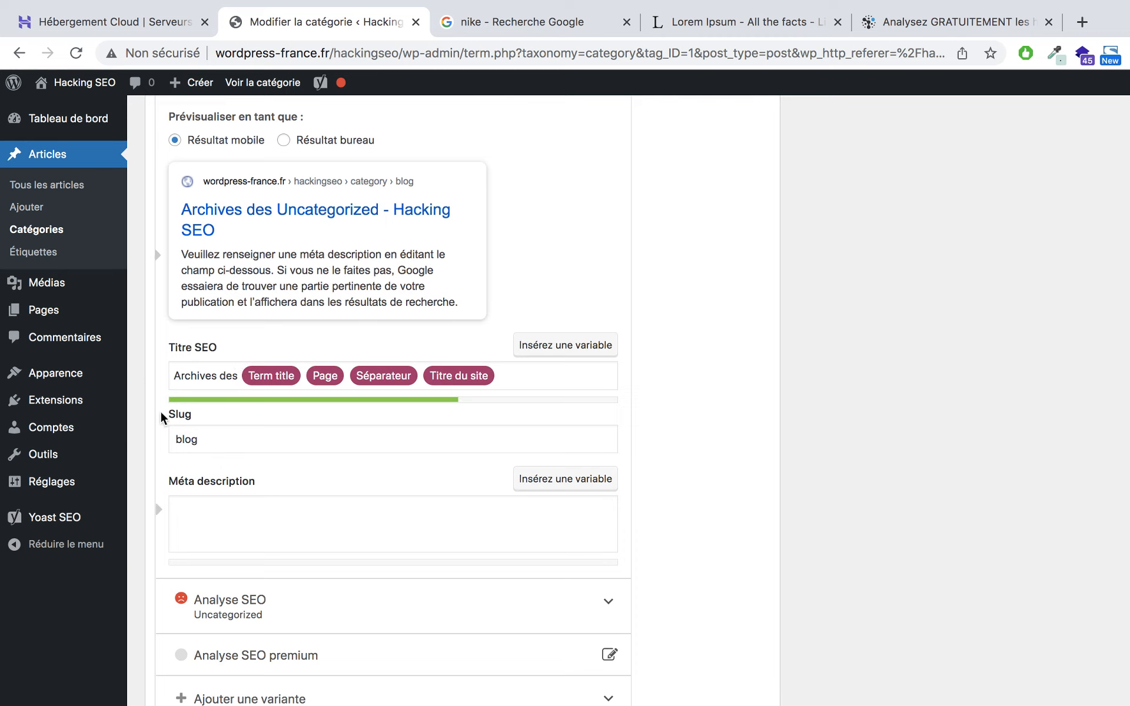
pyautogui.scroll(-3, 352, 502)
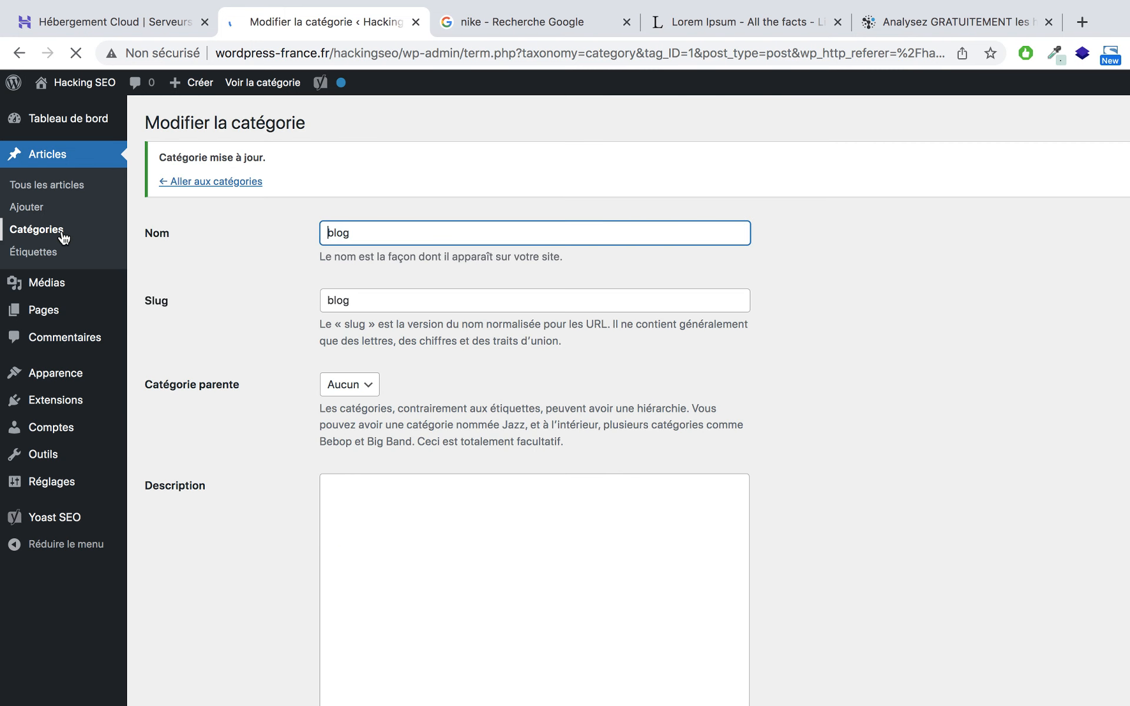
# Compare the article categories list with the tags management page, ending back on the categories list
pyautogui.click(61, 231)
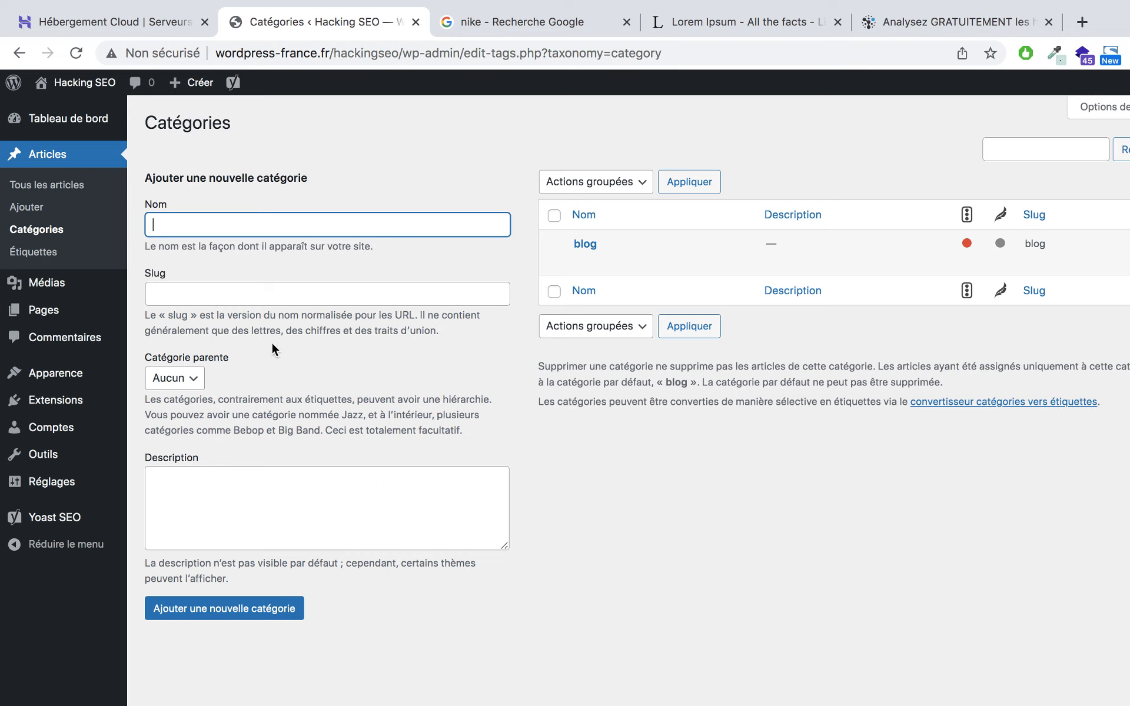
pyautogui.click(80, 252)
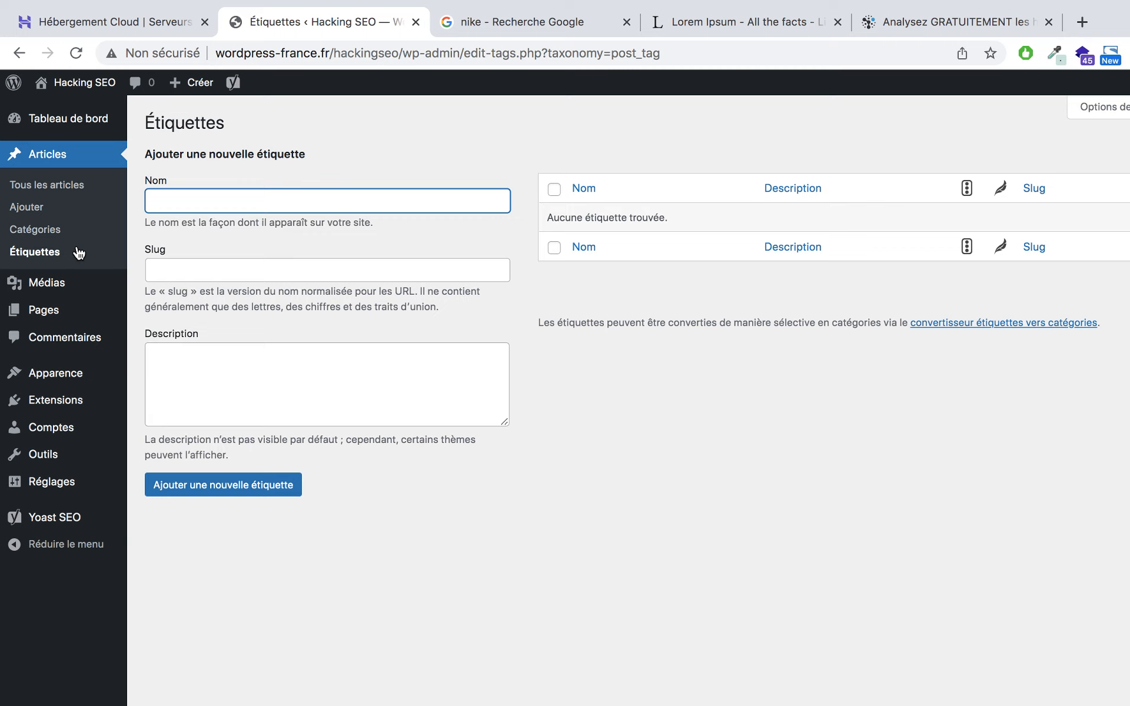
pyautogui.click(41, 232)
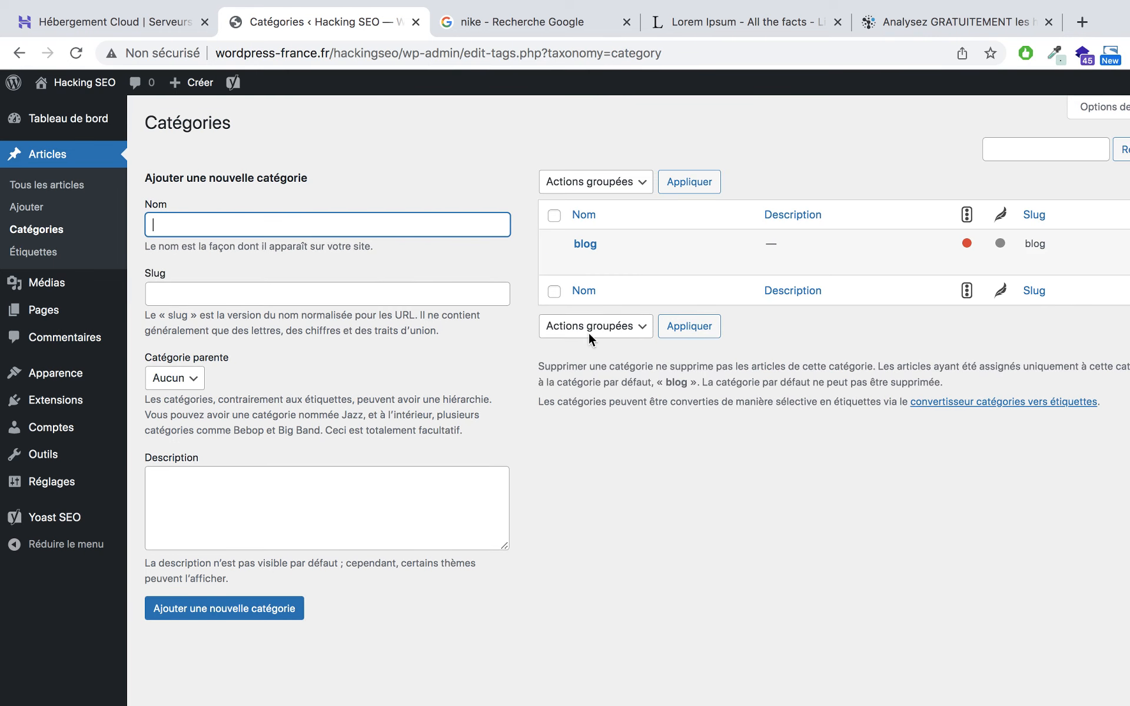
# View the blog category's archive page in a new browser tab and highlight the "/category/blog/" part of its URL
pyautogui.rightClick(732, 261)
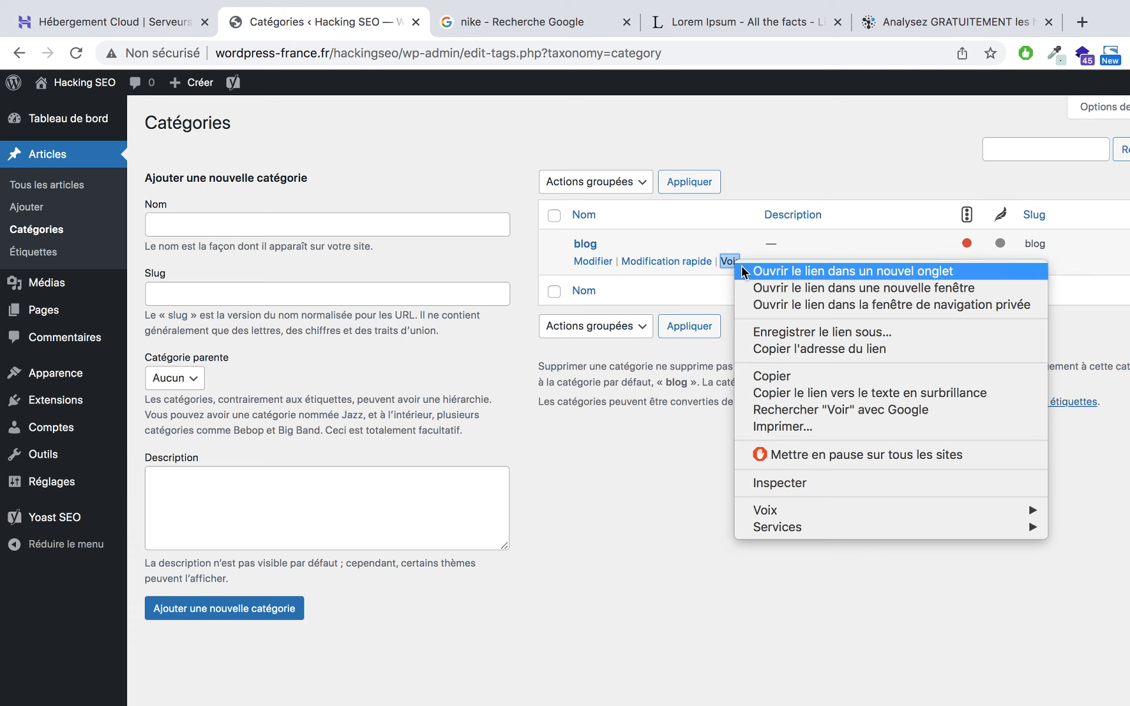
pyautogui.click(836, 272)
pyautogui.click(462, 29)
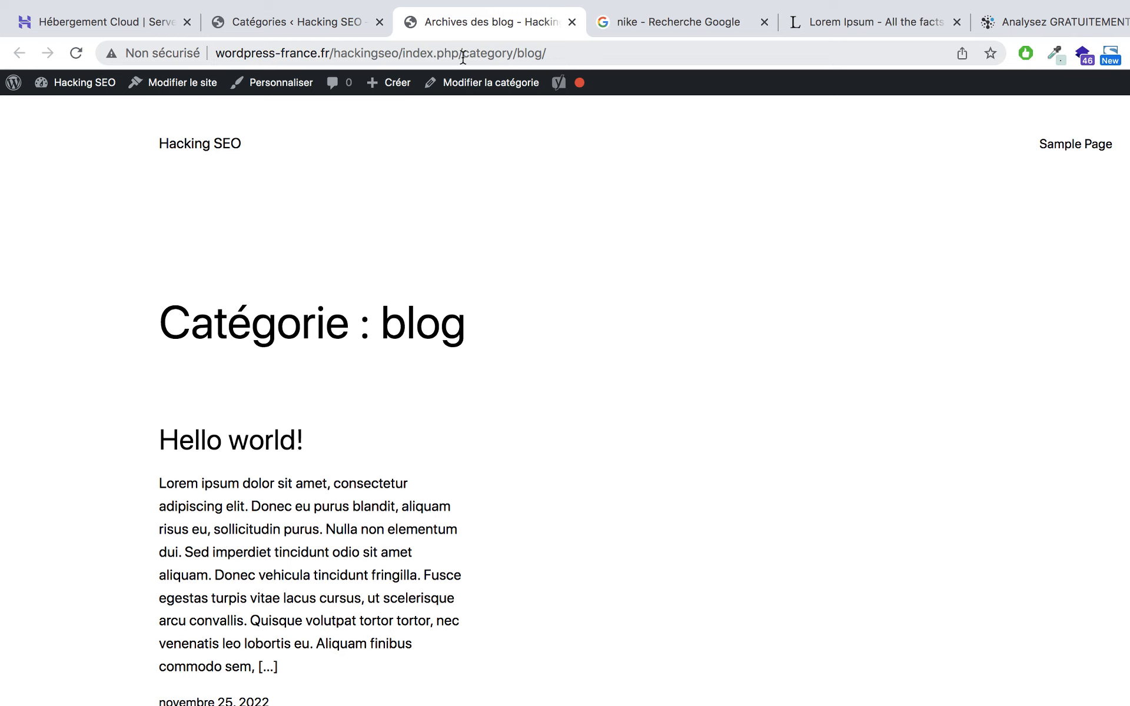
pyautogui.moveTo(459, 53); pyautogui.dragTo(592, 44)
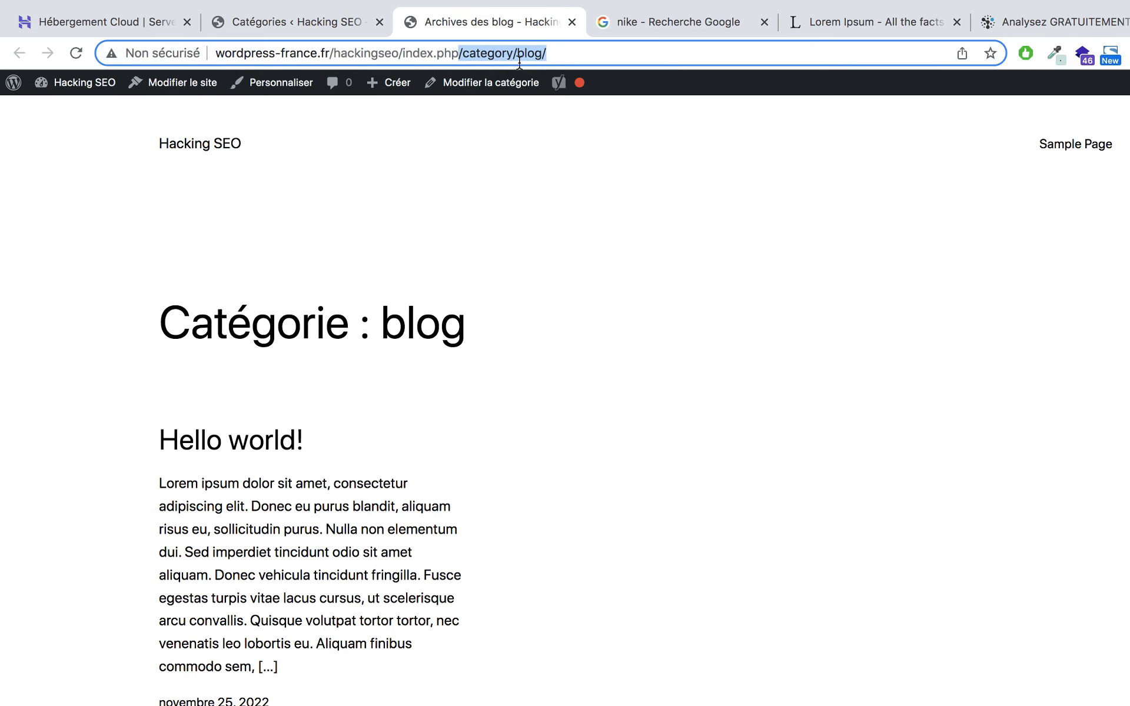
pyautogui.doubleClick(494, 53)
# Set the site's custom permalink structure to /%category%/%postname%/ and save the permalink settings
pyautogui.hotkey('ctrl', 'shift', 'Tab')
pyautogui.moveTo(82, 483)
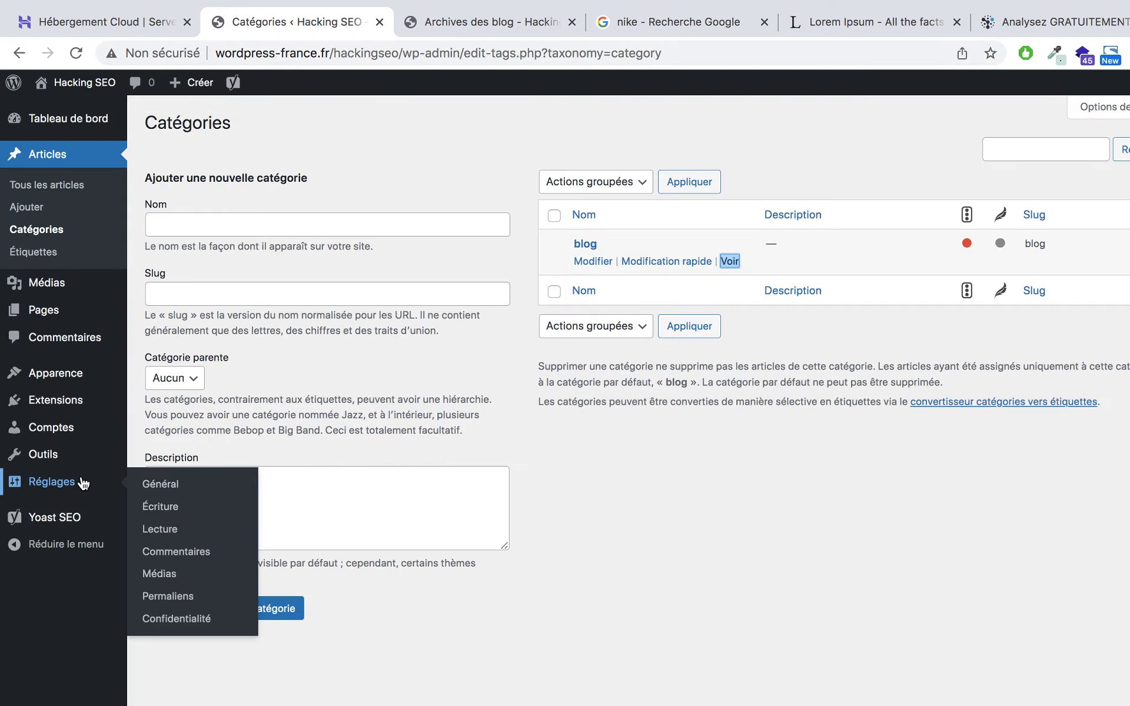
pyautogui.click(168, 596)
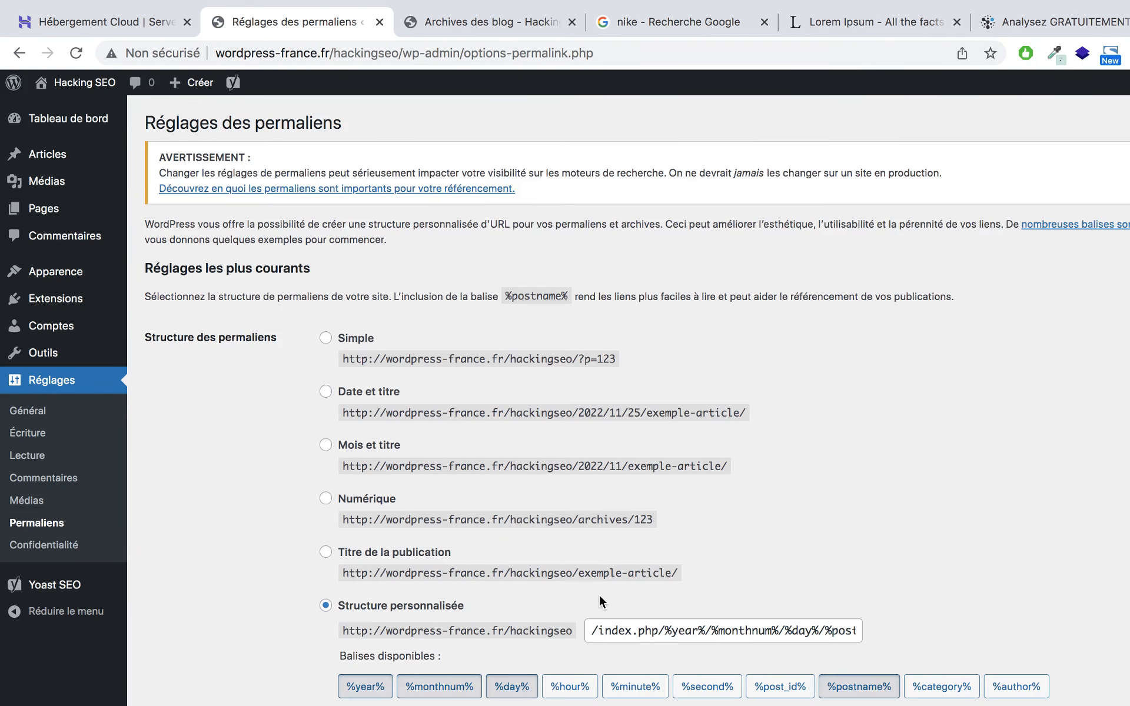
pyautogui.click(727, 627)
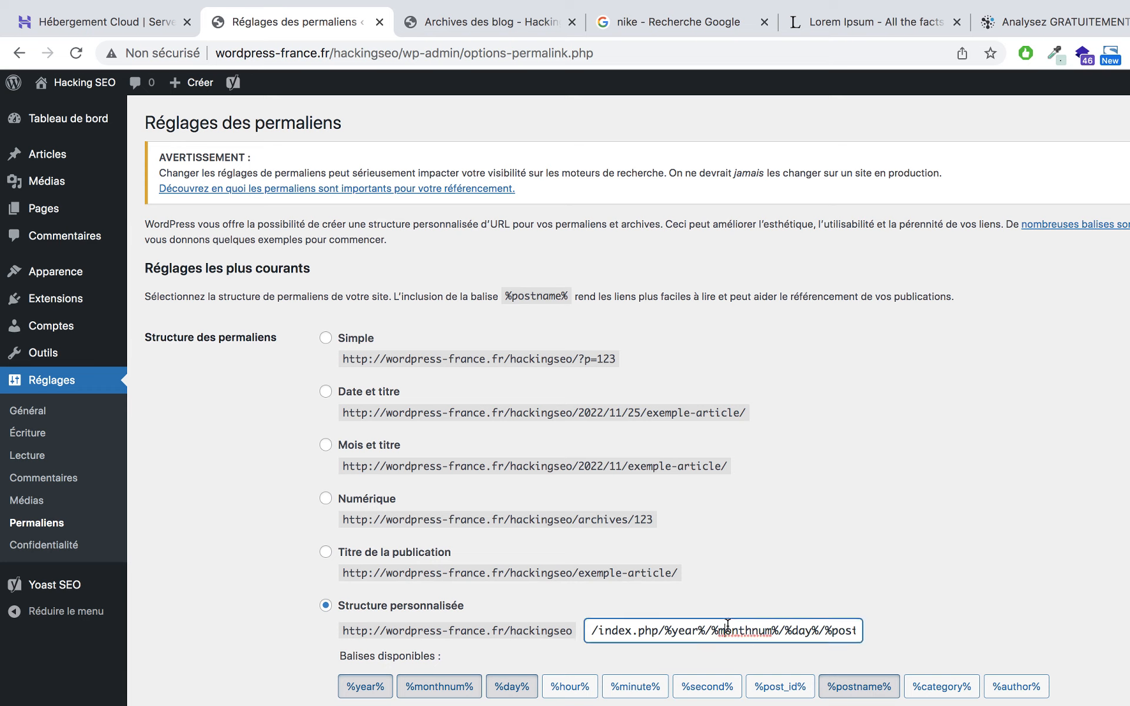
pyautogui.press('super+a')
pyautogui.press('BackSpace')
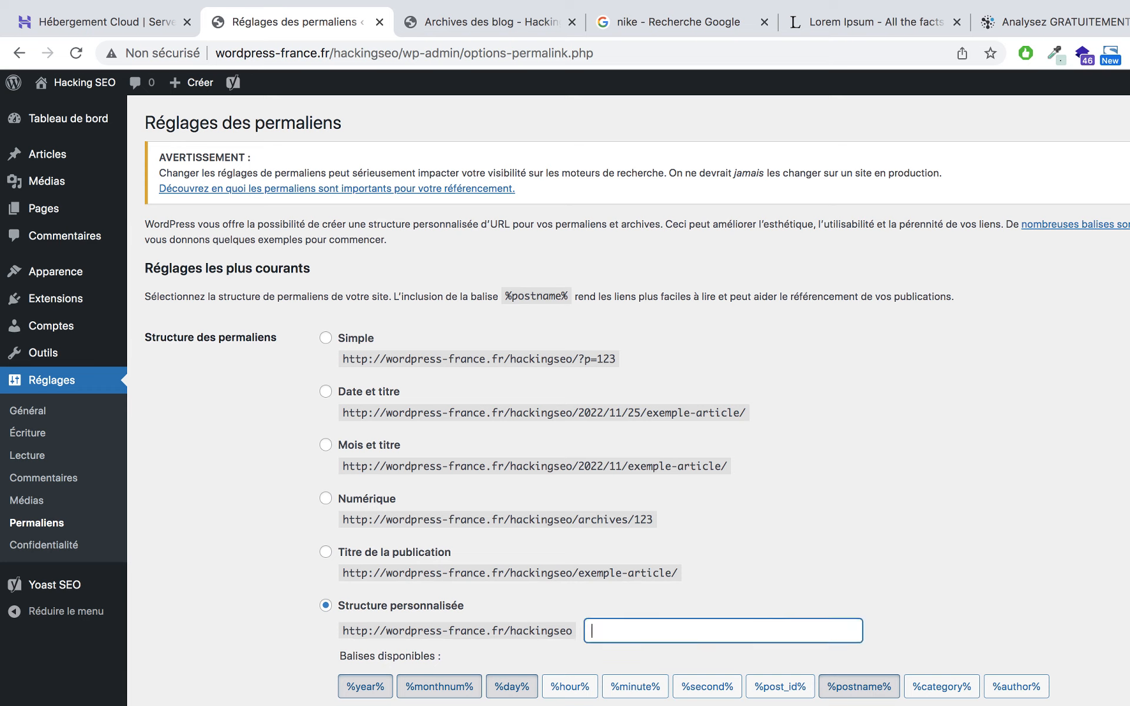
pyautogui.click(945, 689)
pyautogui.click(891, 695)
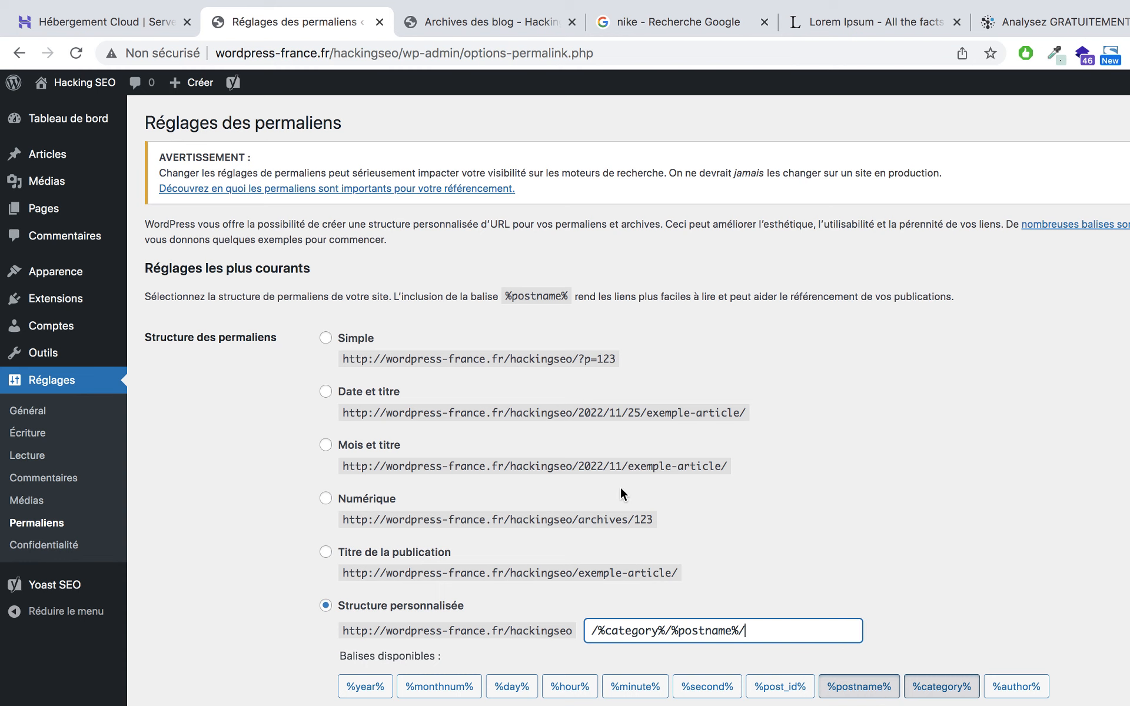
pyautogui.scroll(-4, 624, 497)
# Load the blog category archive without "index.php" in its URL and highlight the "category" part of the address
pyautogui.click(524, 33)
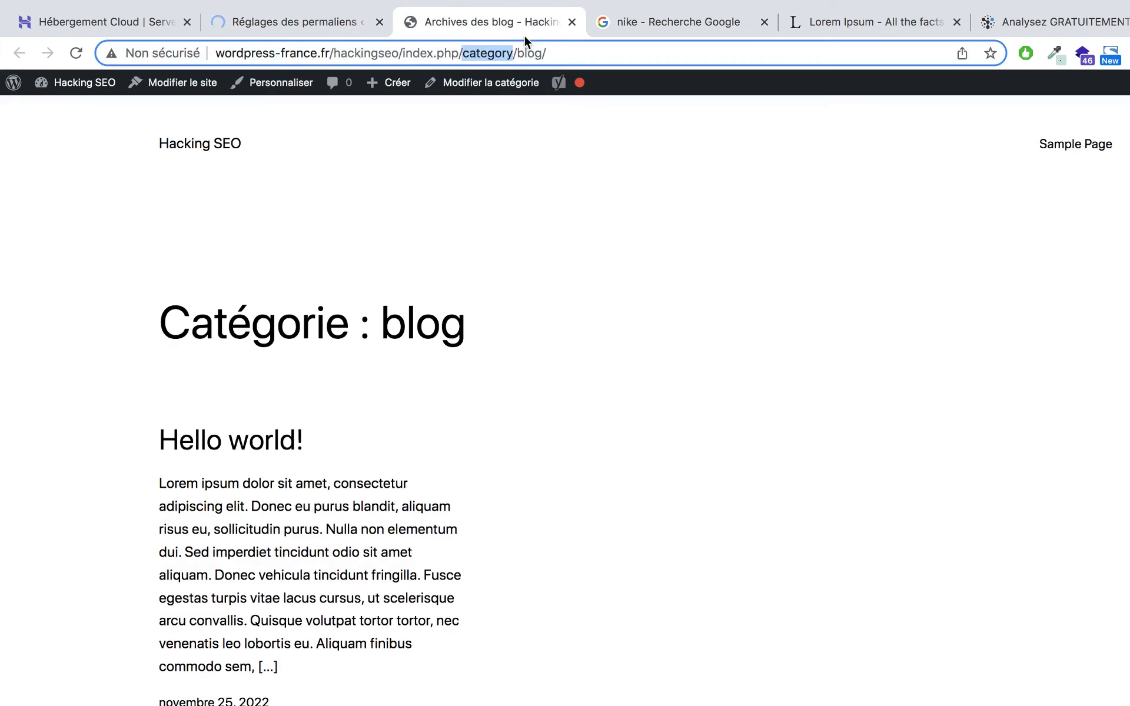
pyautogui.click(525, 54)
pyautogui.moveTo(215, 54); pyautogui.dragTo(469, 55)
pyautogui.click(471, 55)
pyautogui.press('Return')
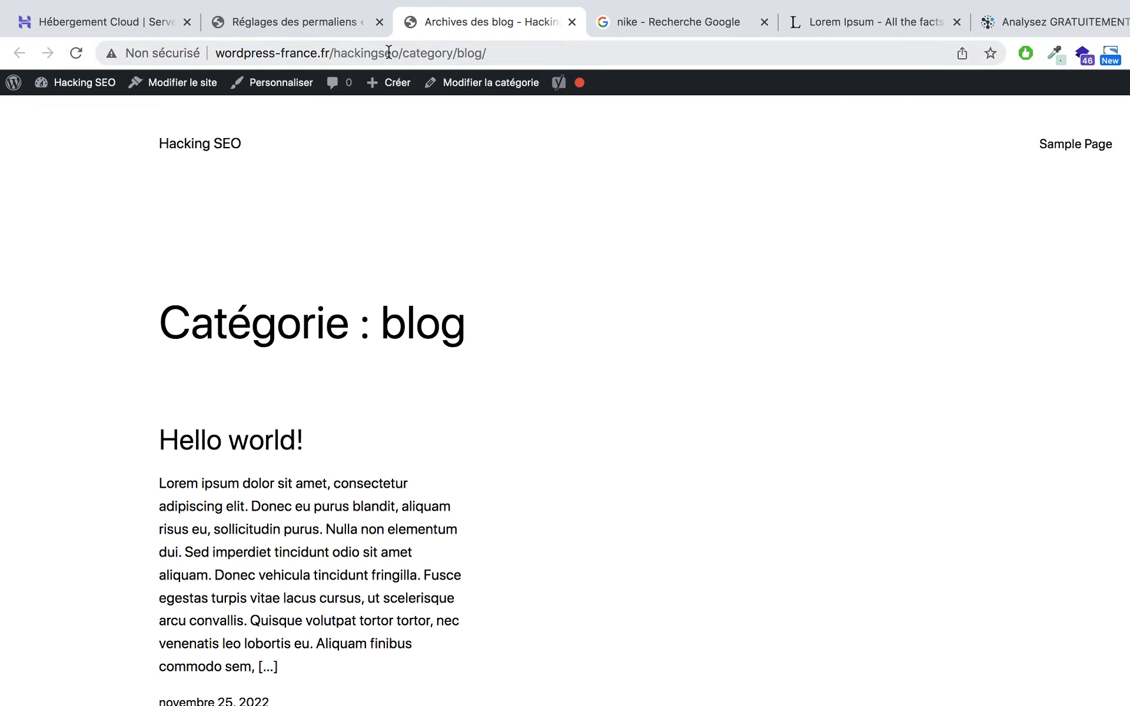
pyautogui.moveTo(399, 53); pyautogui.dragTo(516, 53)
pyautogui.click(516, 53)
pyautogui.moveTo(410, 54); pyautogui.dragTo(545, 53)
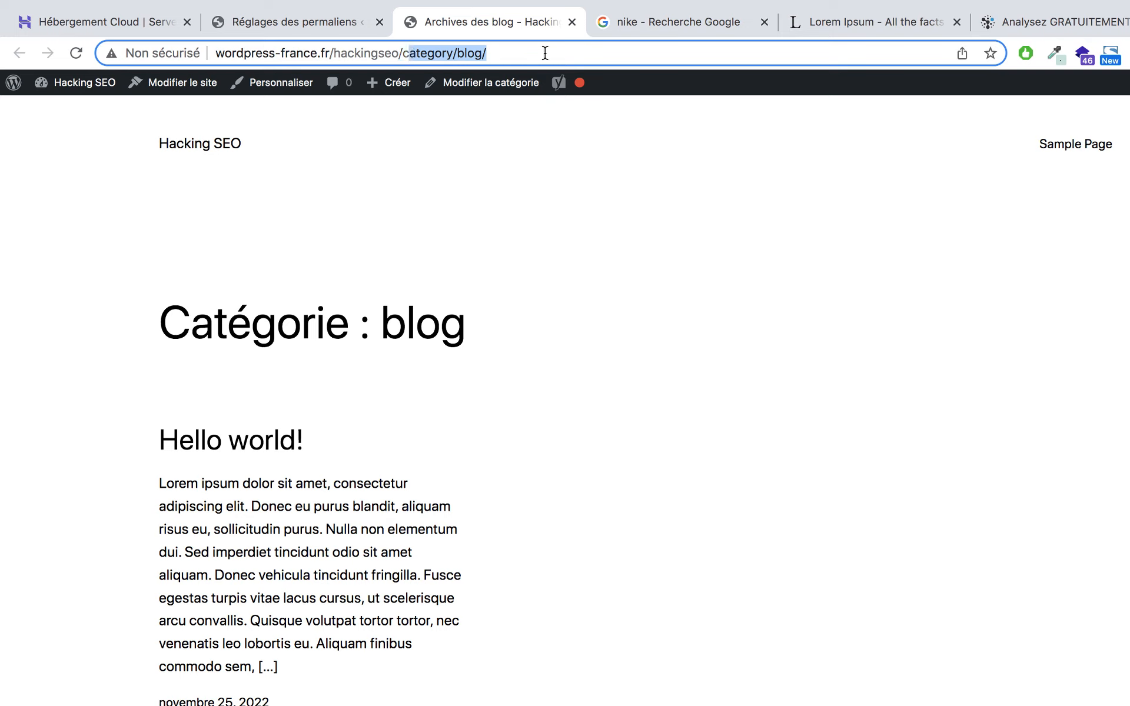
pyautogui.click(545, 53)
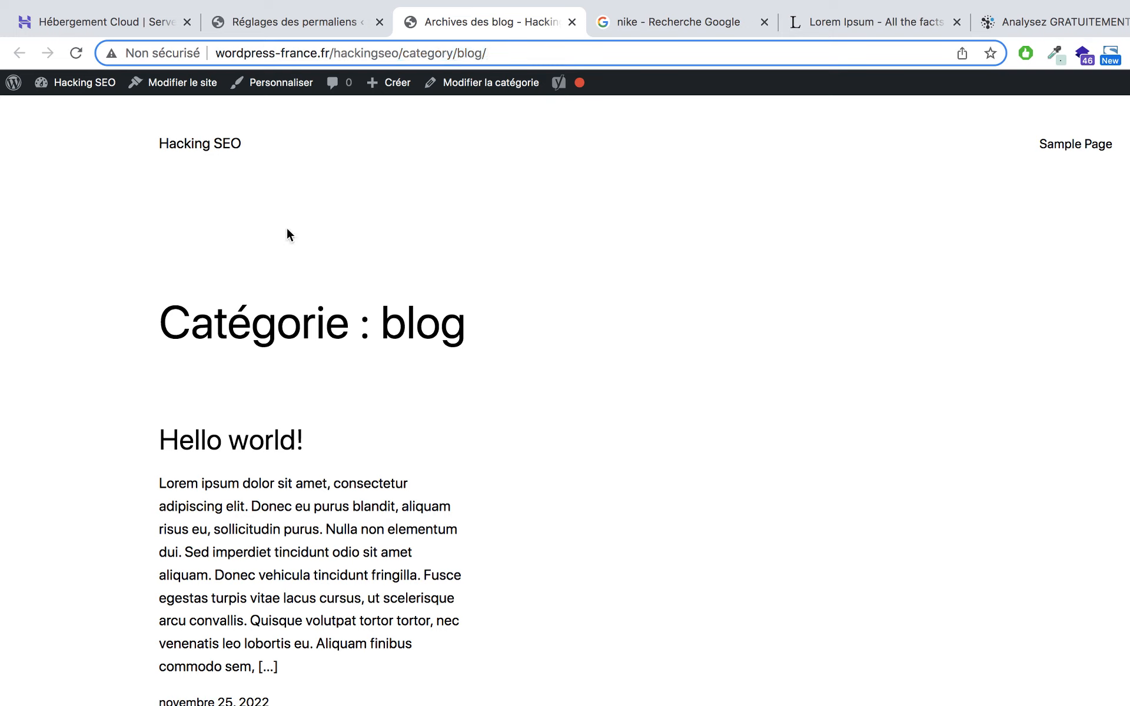
pyautogui.doubleClick(436, 53)
# Set the category prefix in the permalink settings to "categorie" and save the changes
pyautogui.click(340, 23)
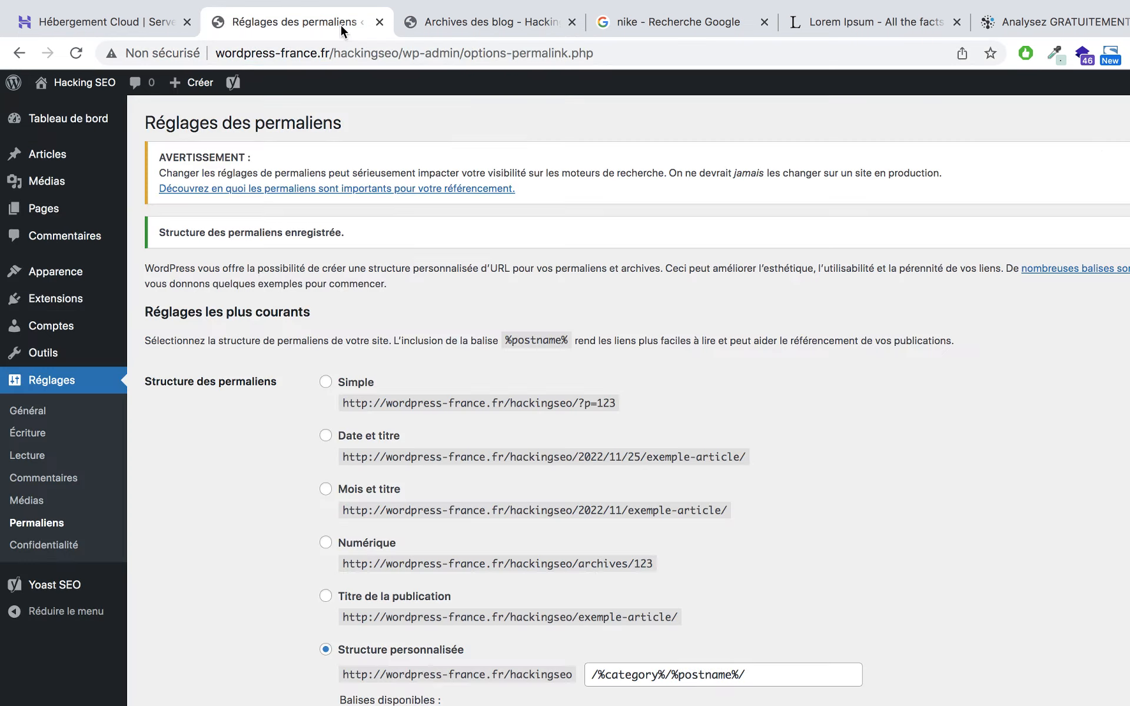
pyautogui.scroll(-5, 606, 597)
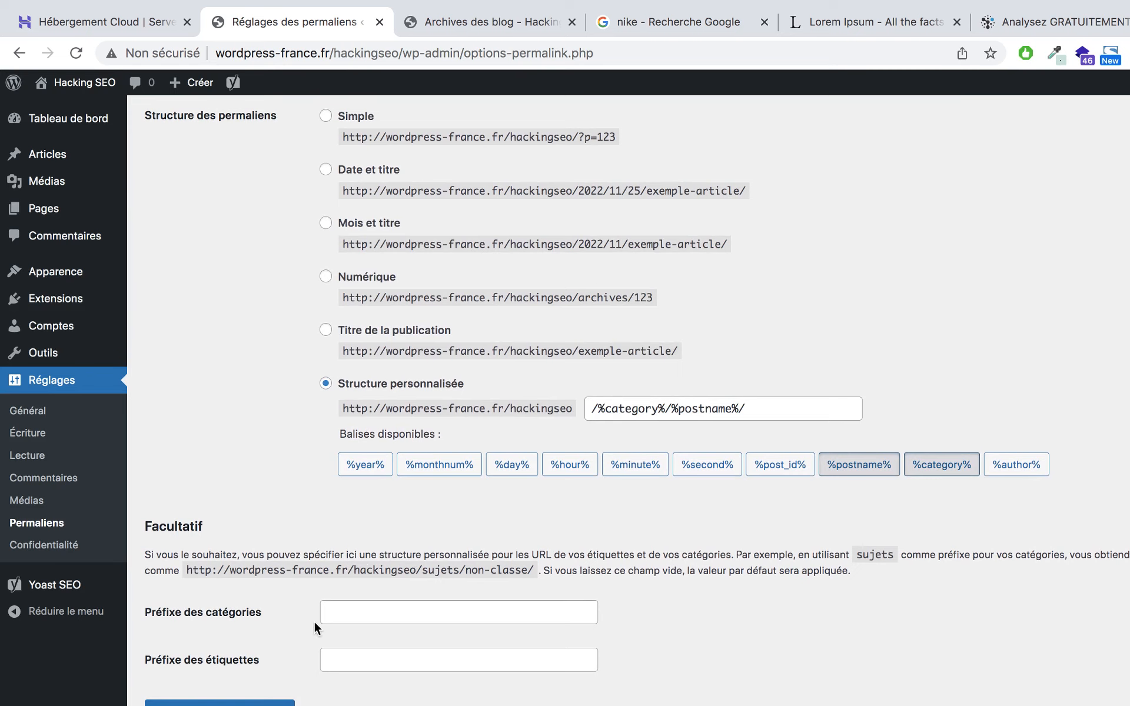
pyautogui.click(356, 610)
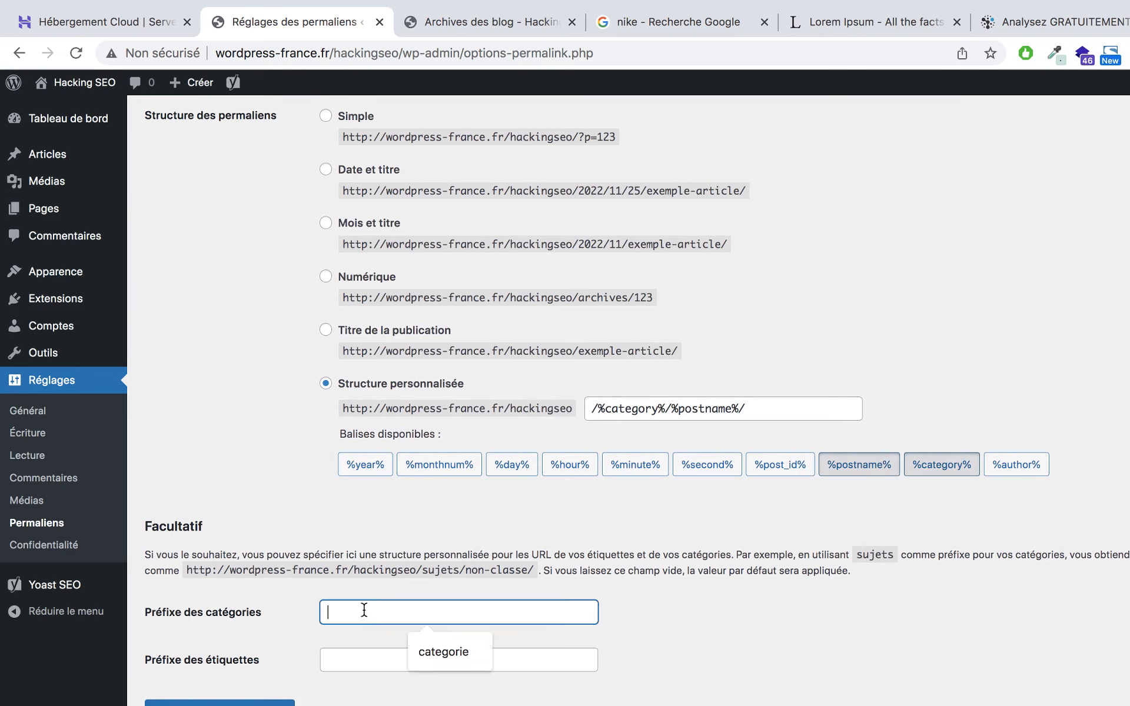
pyautogui.click(444, 653)
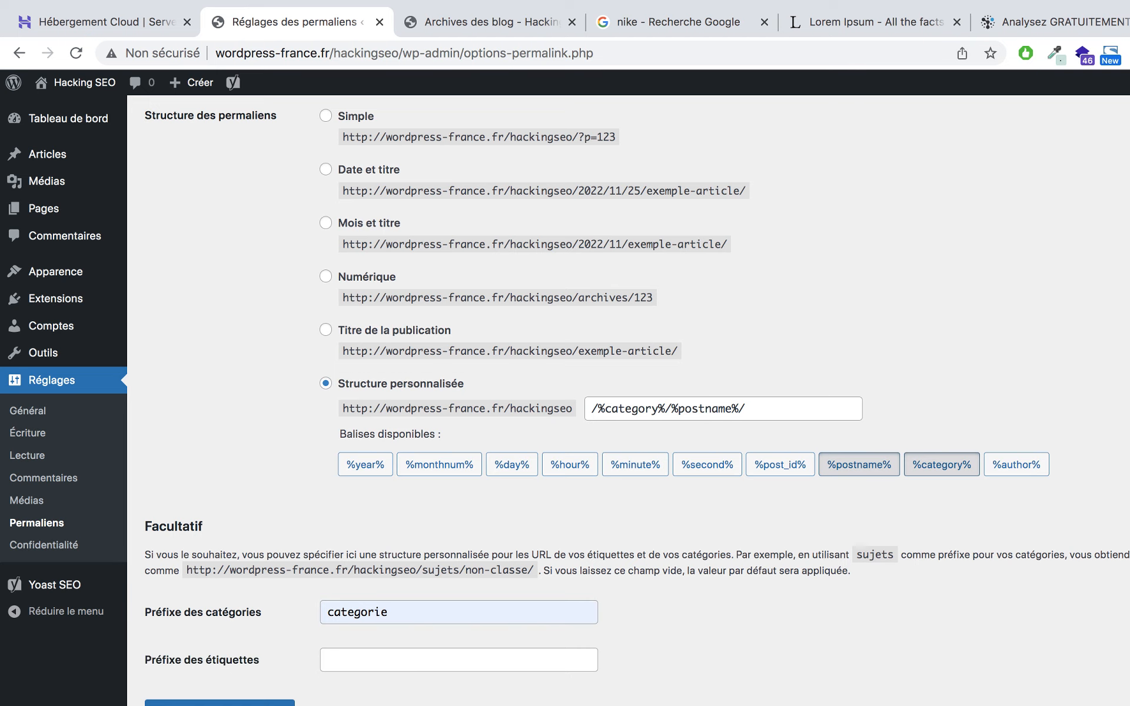
# Reload the blog archive at its old /category/blog/ address to test the new prefix
pyautogui.click(491, 22)
pyautogui.click(495, 45)
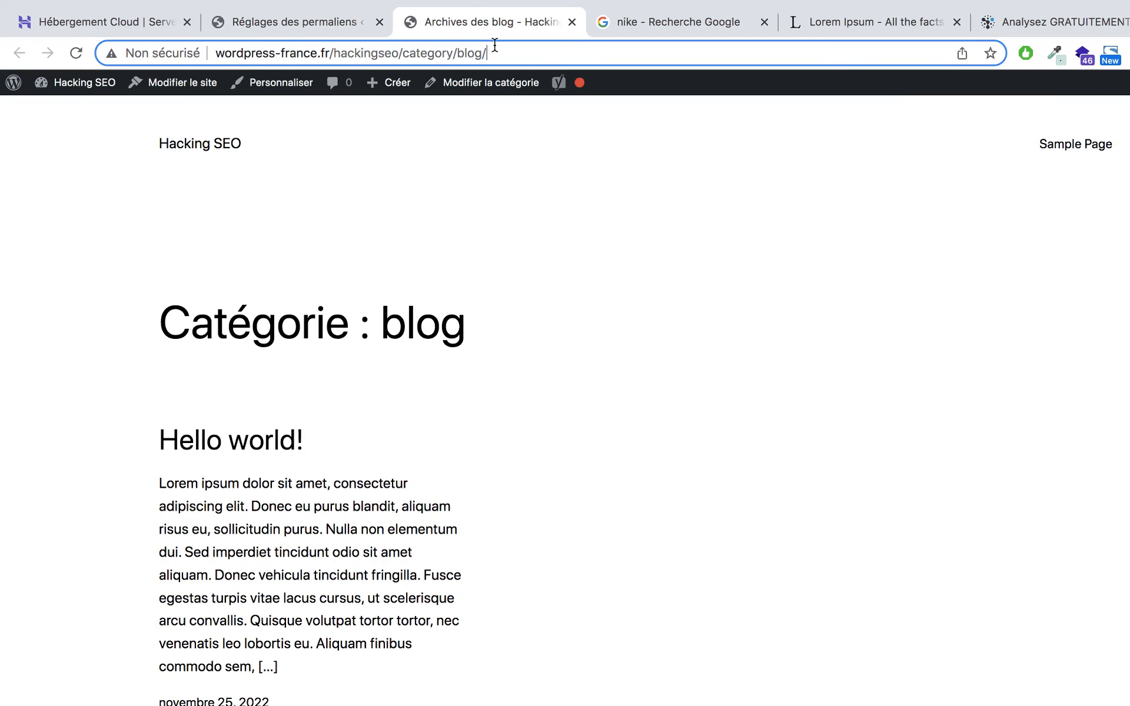
pyautogui.press('Return')
# Change "category" to "categorie" in the archive URL, load the page, and highlight the new prefix
pyautogui.click(455, 54)
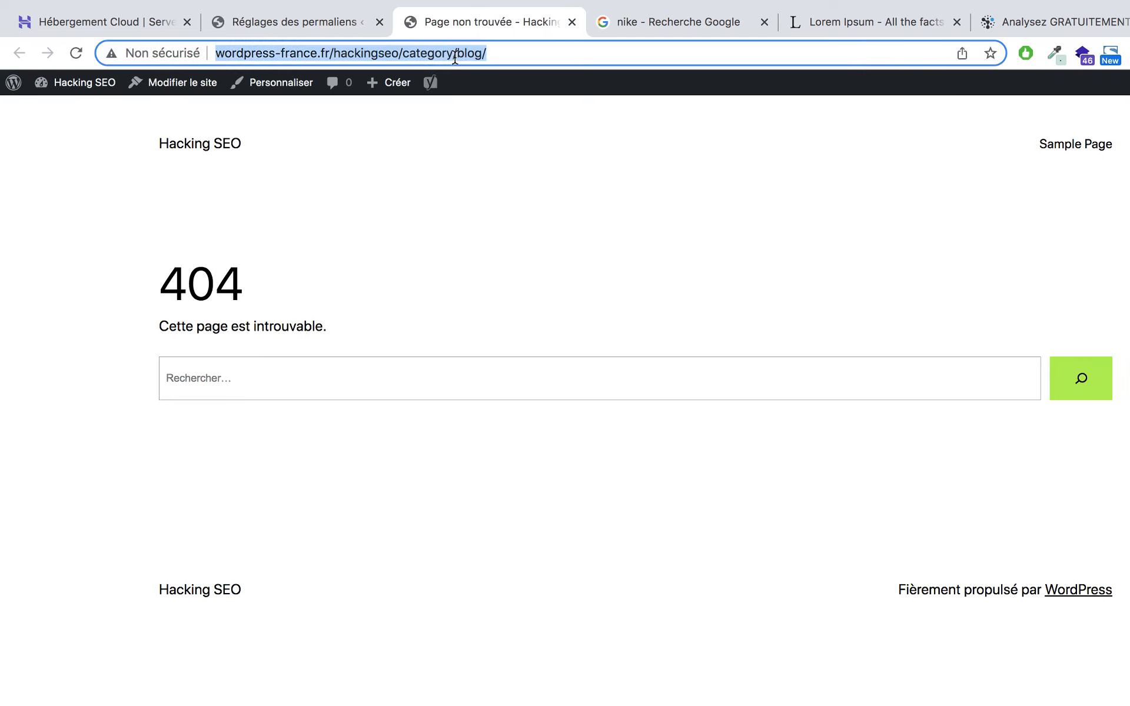
pyautogui.click(456, 55)
pyautogui.press('Left')
pyautogui.press('BackSpace')
pyautogui.press('BackSpace')
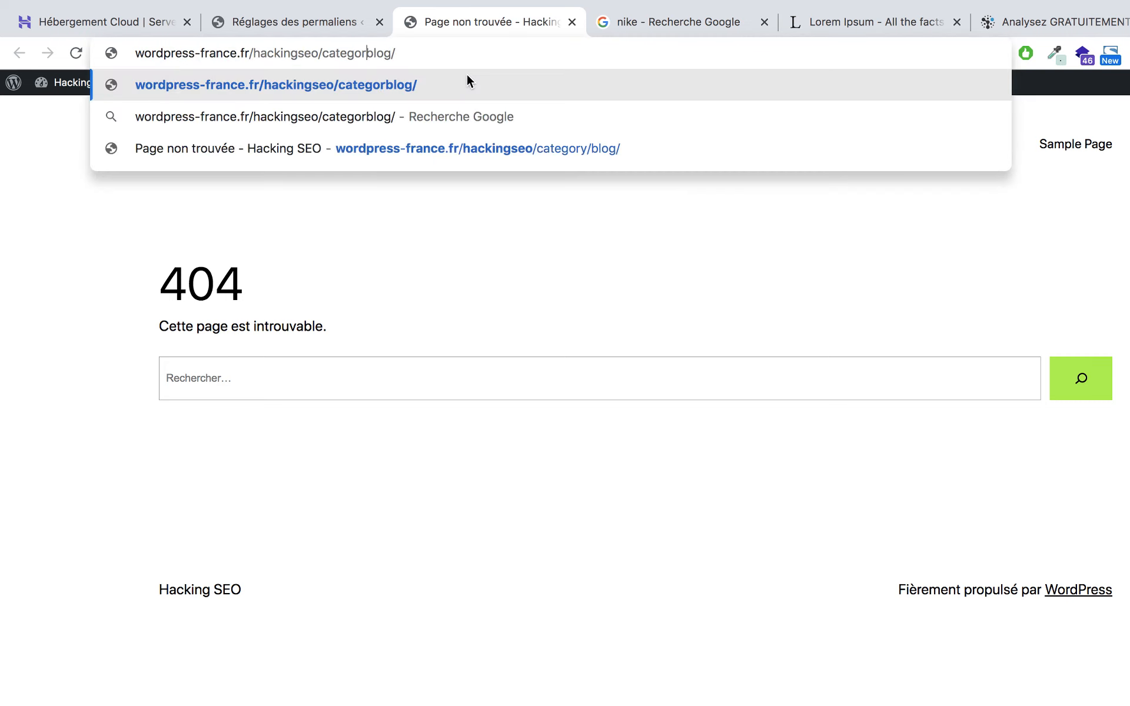
pyautogui.write('ie/')
pyautogui.press('Return')
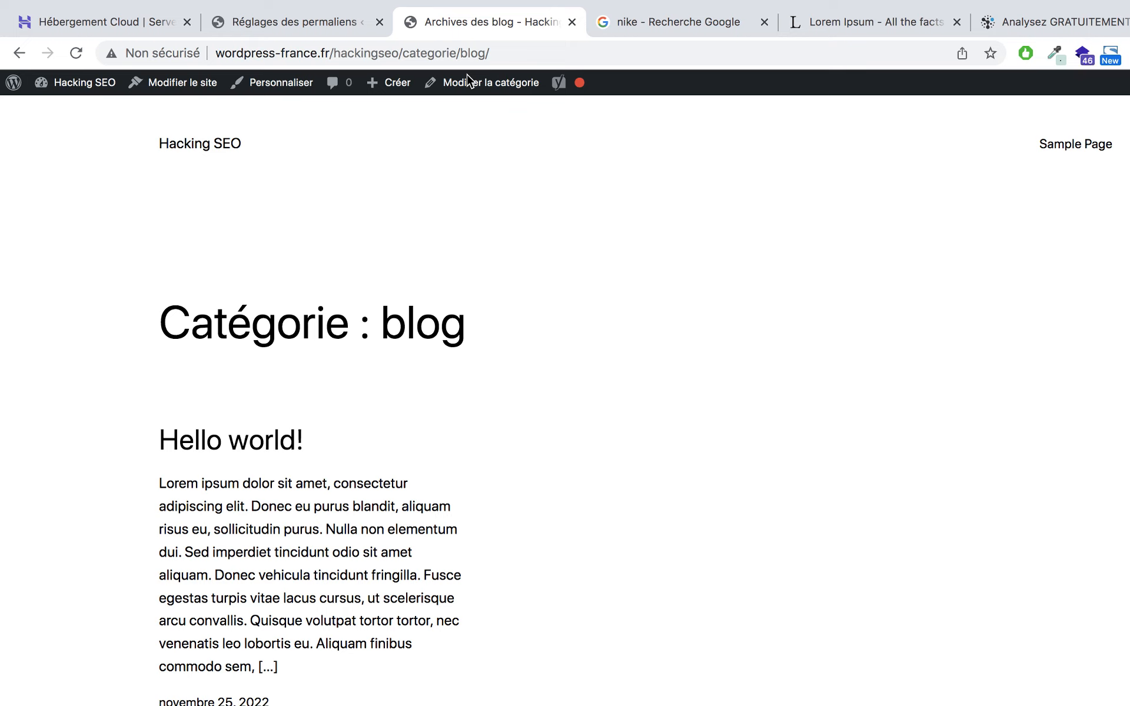
pyautogui.click(442, 54)
pyautogui.doubleClick(442, 54)
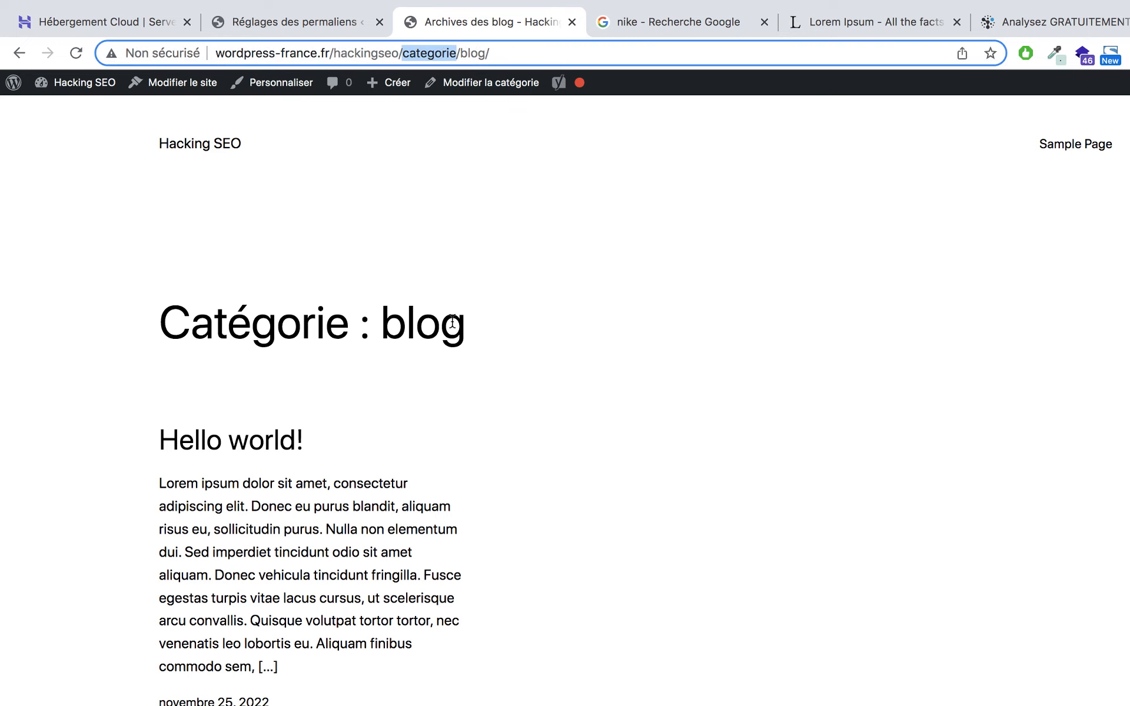
# Open the "Hello world!" article from the blog archive and look through its public page and URL
pyautogui.click(462, 321)
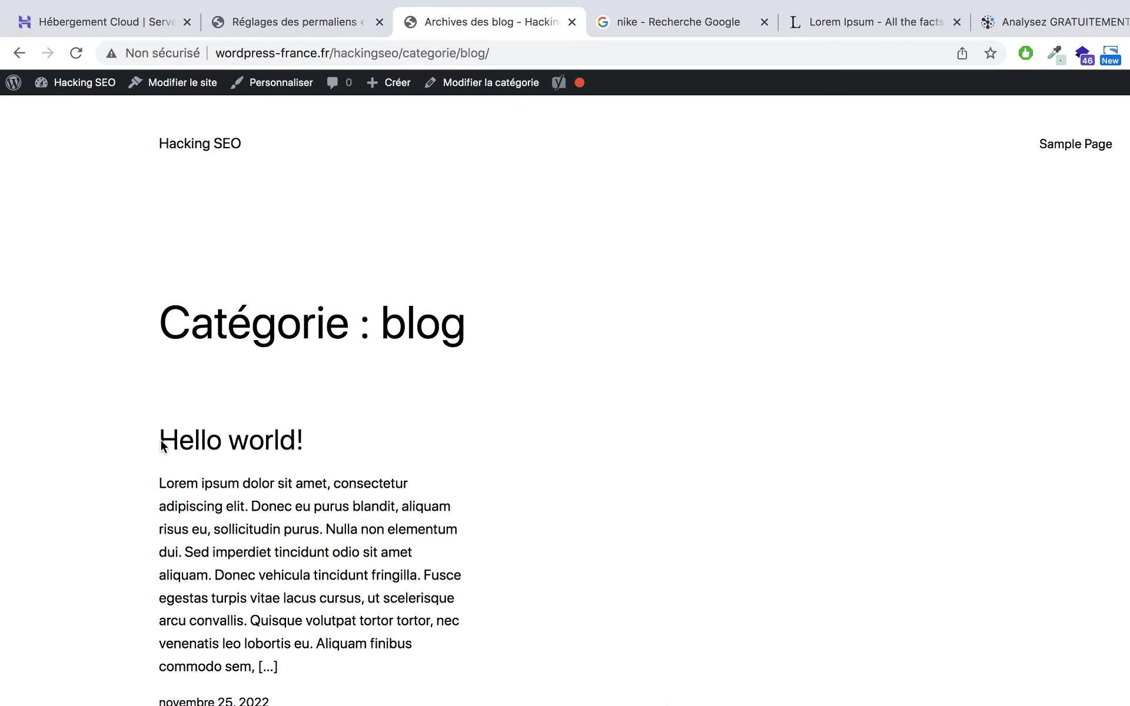
pyautogui.click(203, 447)
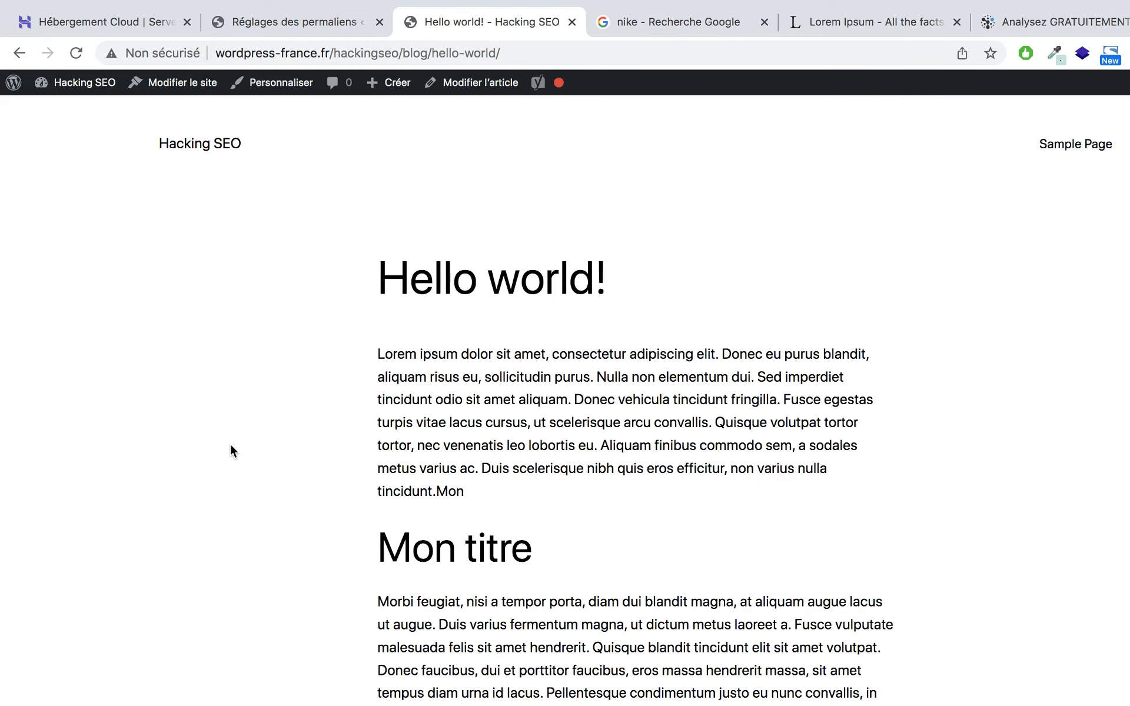
pyautogui.scroll(-8, 229, 442)
pyautogui.scroll(7, 249, 353)
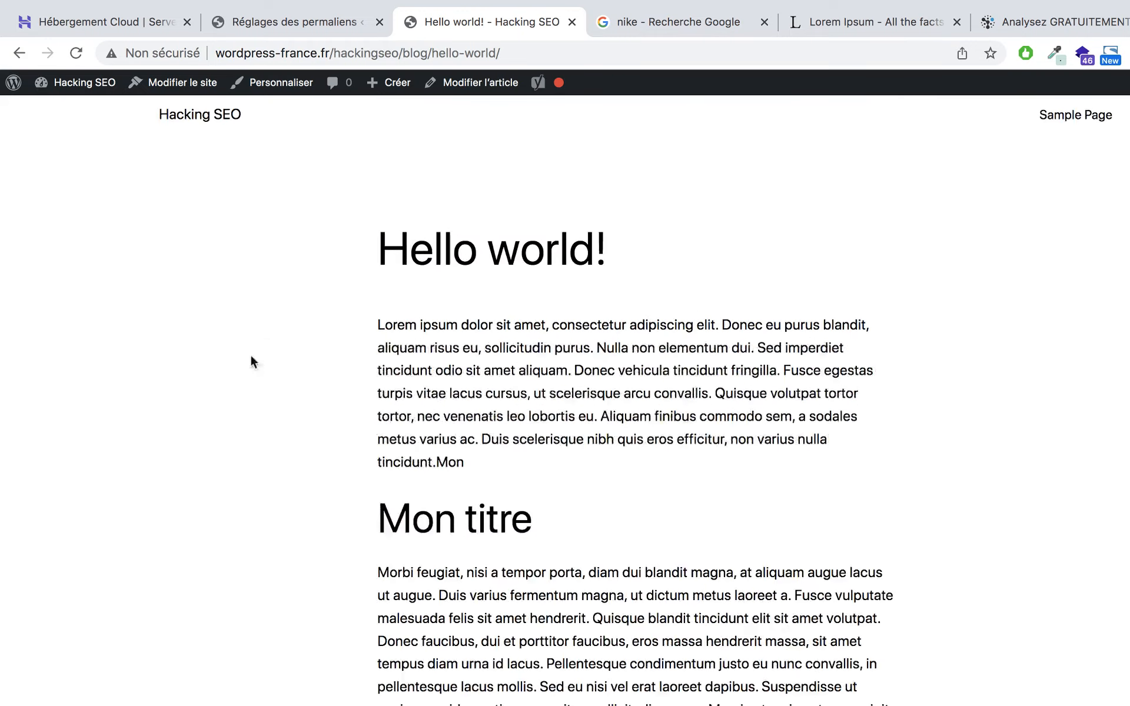
# Open the "Hello world!" article for editing and examine its content, Yoast SEO section, and category and tag settings
pyautogui.click(283, 30)
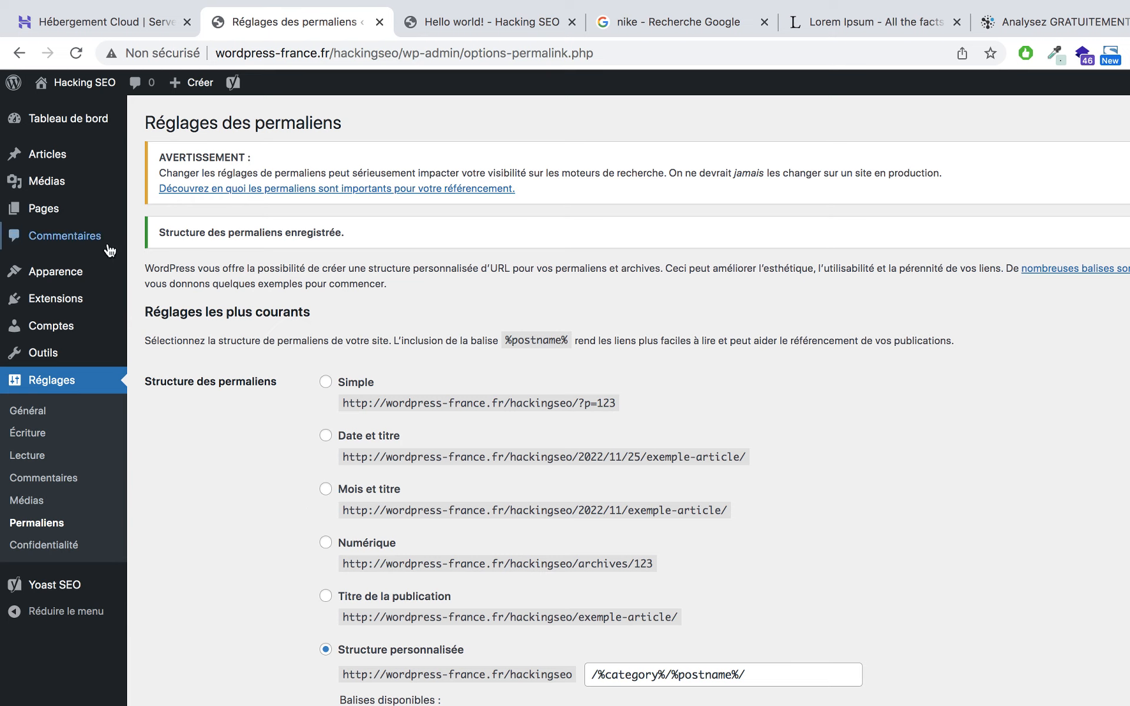
pyautogui.click(66, 167)
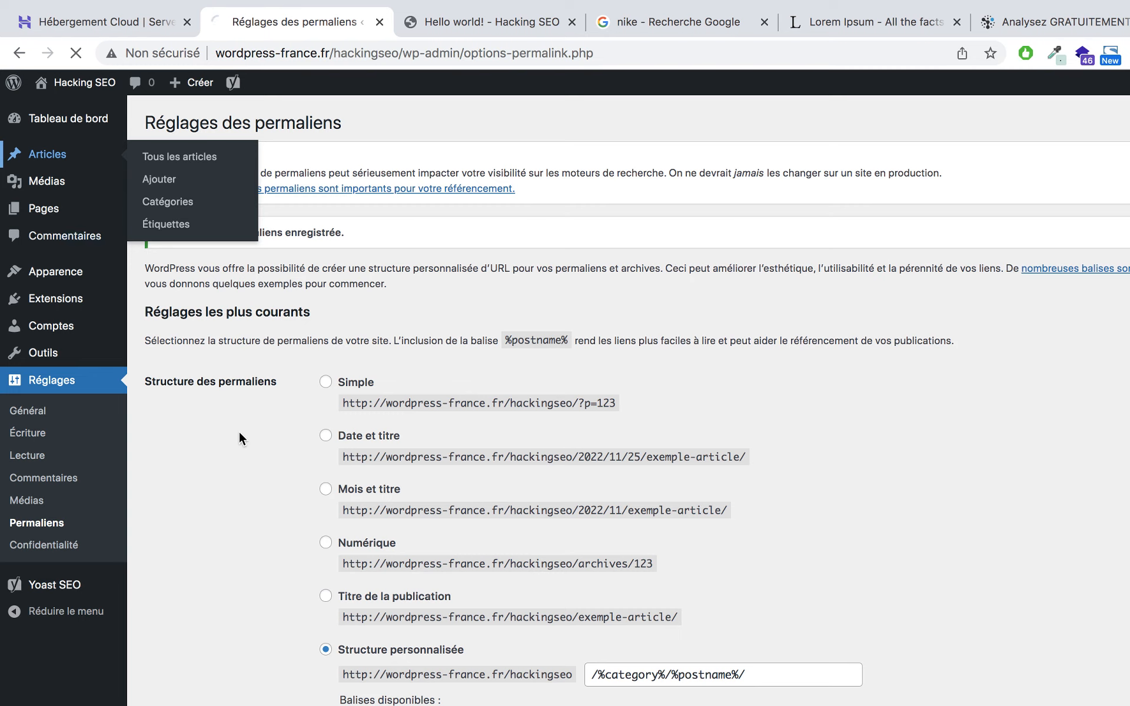
pyautogui.moveTo(89, 511)
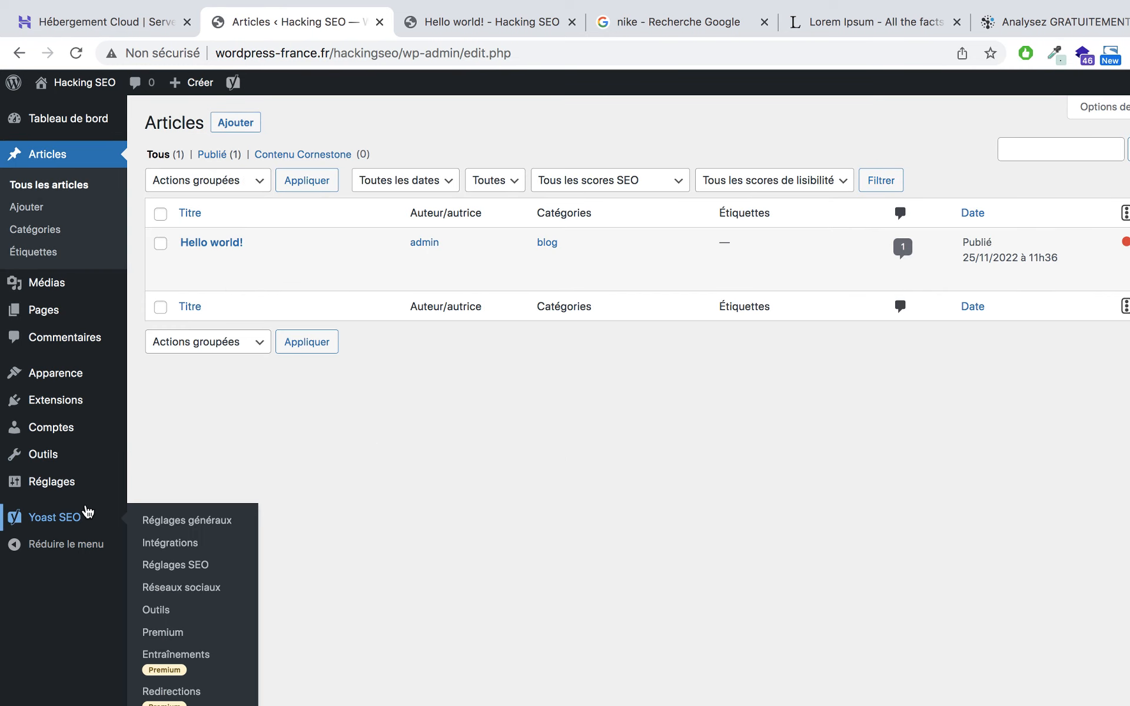
pyautogui.click(239, 245)
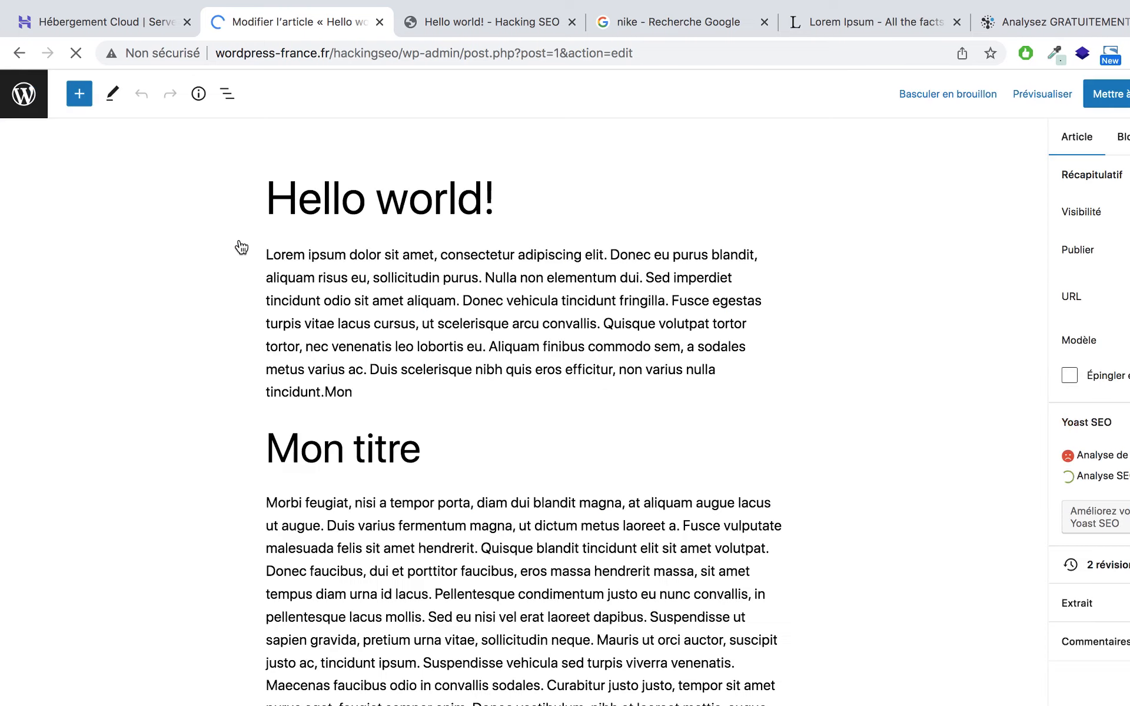
pyautogui.scroll(-12, 500, 641)
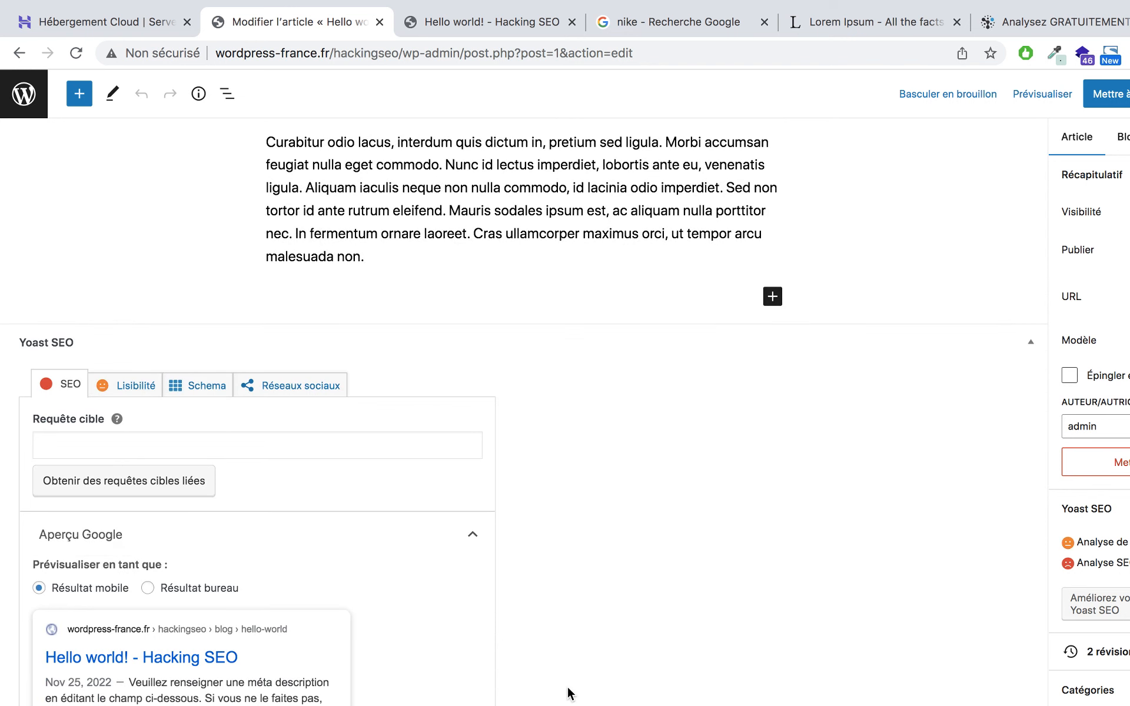
pyautogui.scroll(2, 569, 693)
pyautogui.scroll(10, 569, 693)
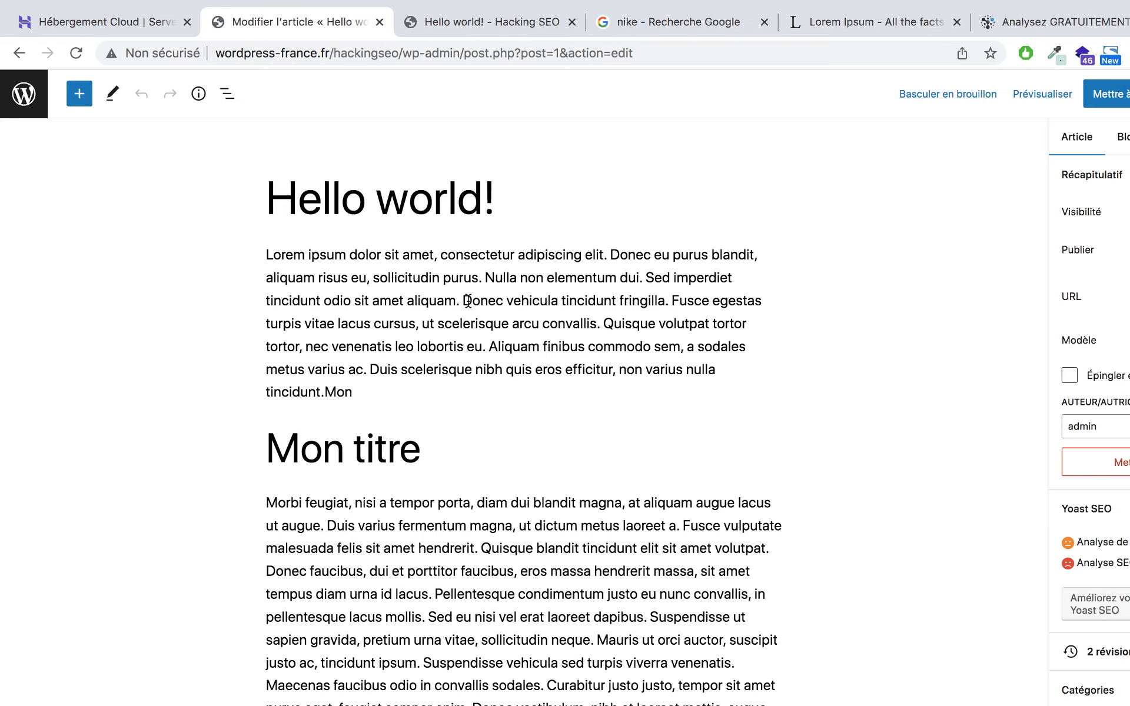
pyautogui.scroll(-2, 467, 301)
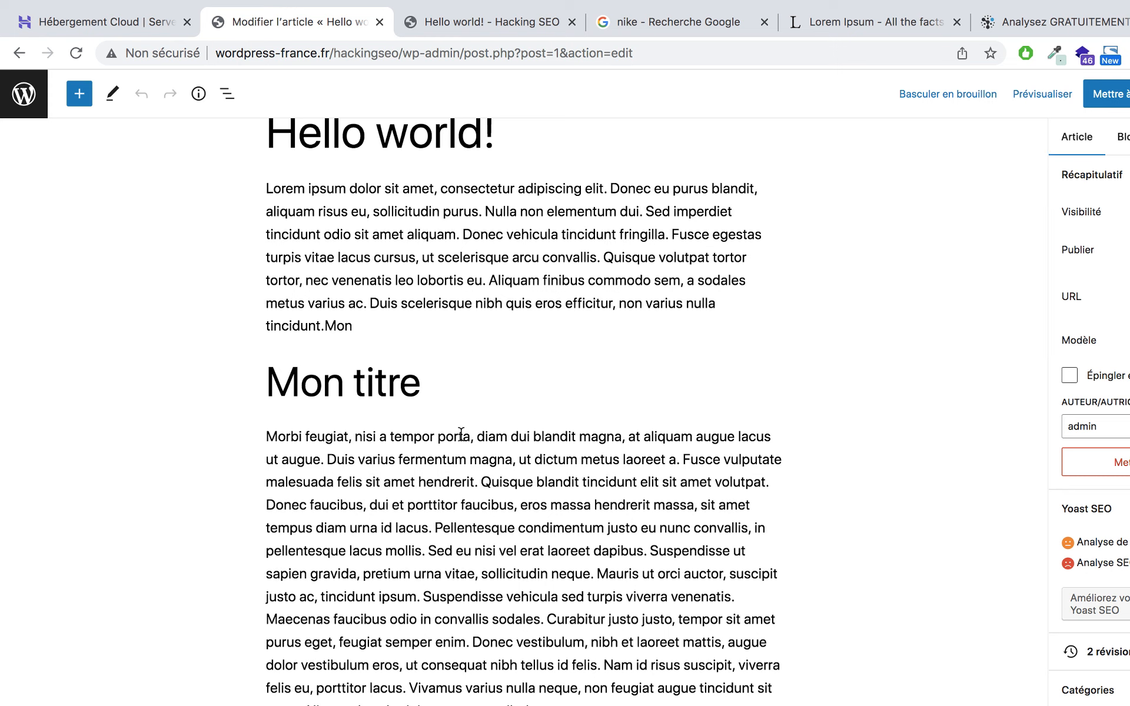
pyautogui.scroll(-5, 1089, 436)
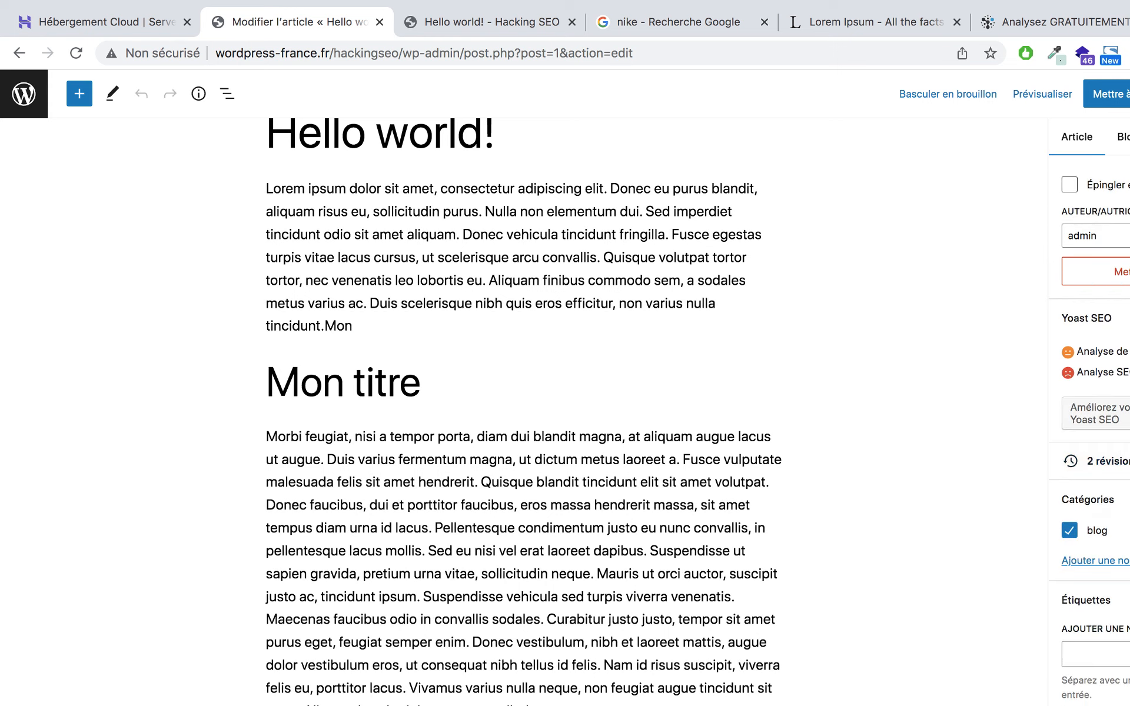
pyautogui.scroll(-4, 1117, 347)
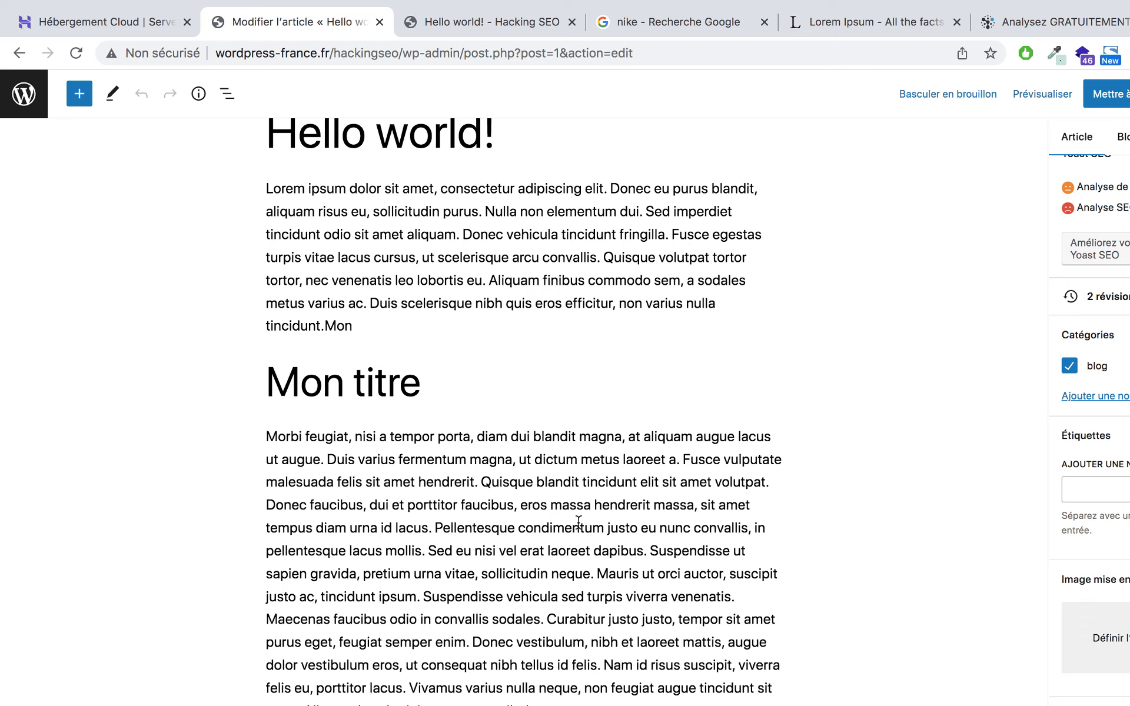
# Return to the articles list, reopen "Hello world!", and review its Yoast Google preview, SEO title, slug and meta description fields
pyautogui.click(35, 111)
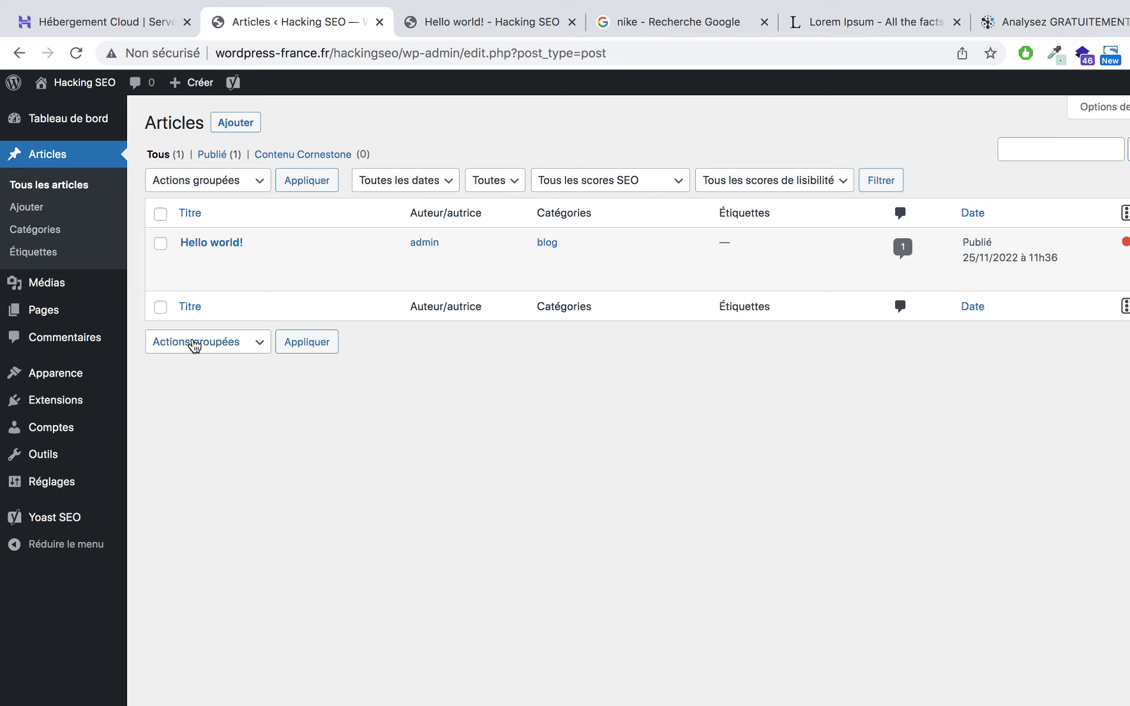
pyautogui.click(233, 244)
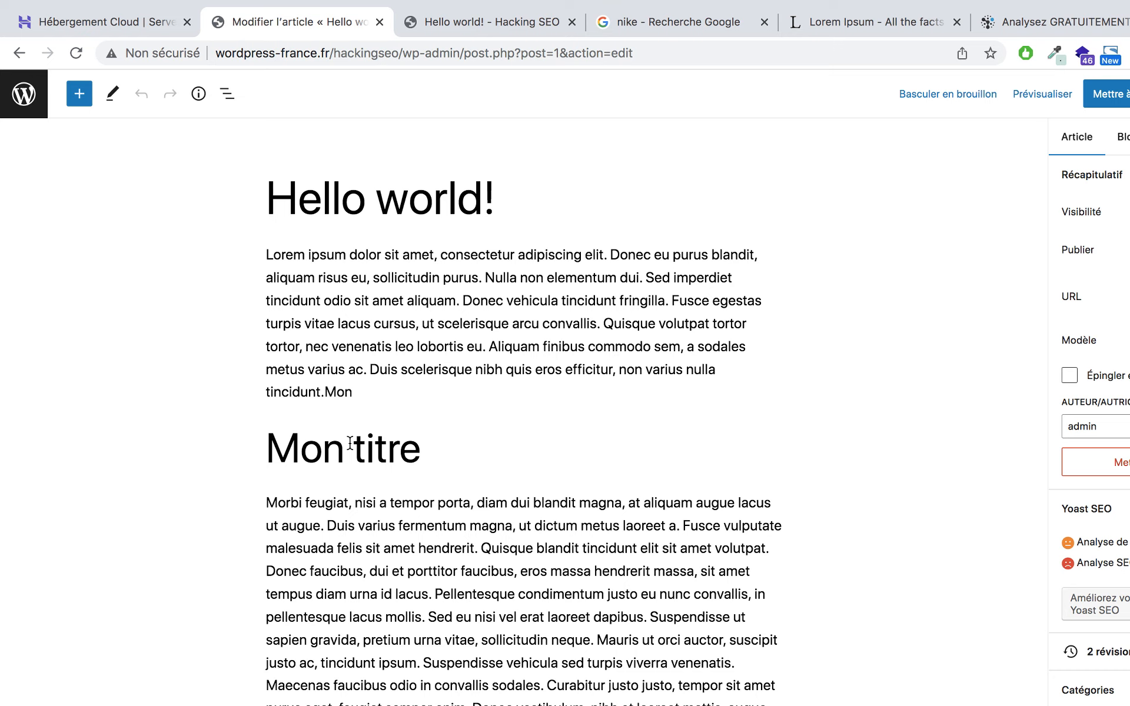
pyautogui.scroll(-6, 406, 677)
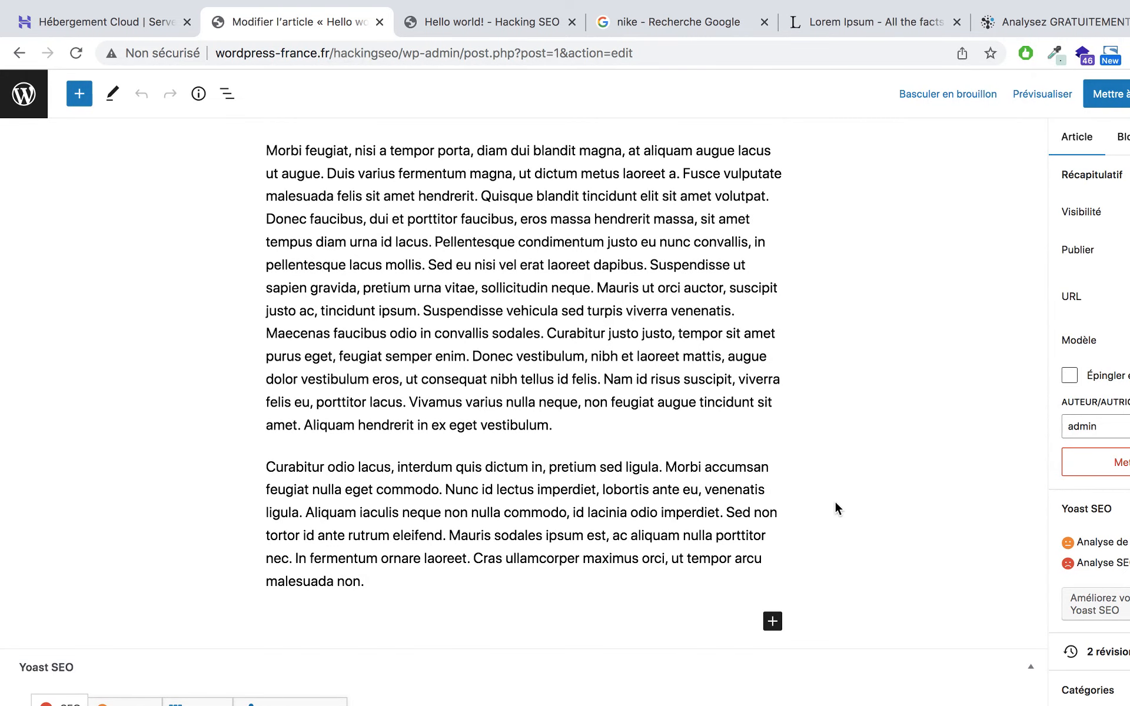
pyautogui.scroll(-5, 702, 505)
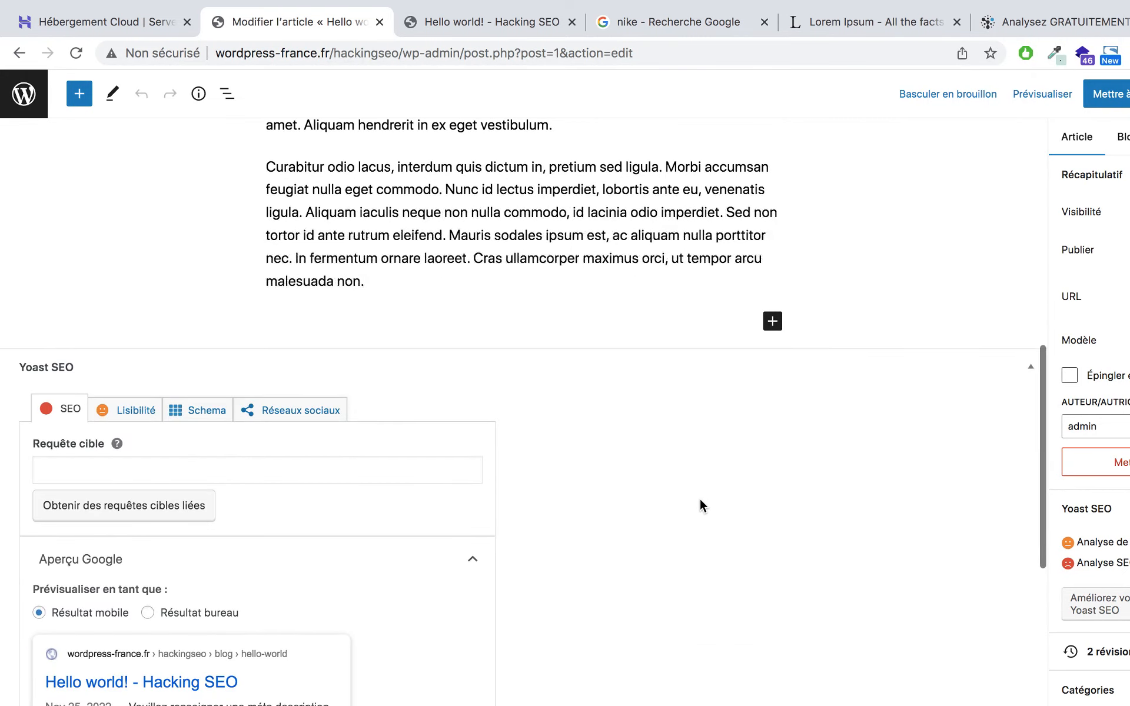
pyautogui.scroll(-9, 700, 505)
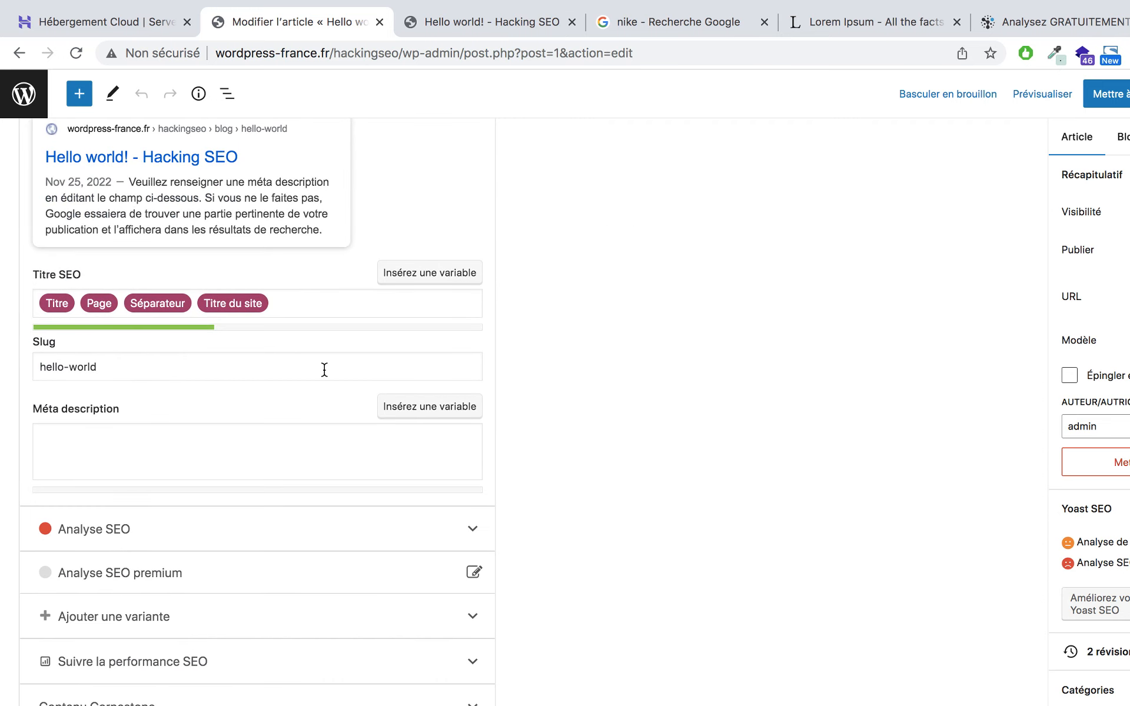
pyautogui.scroll(15, 694, 671)
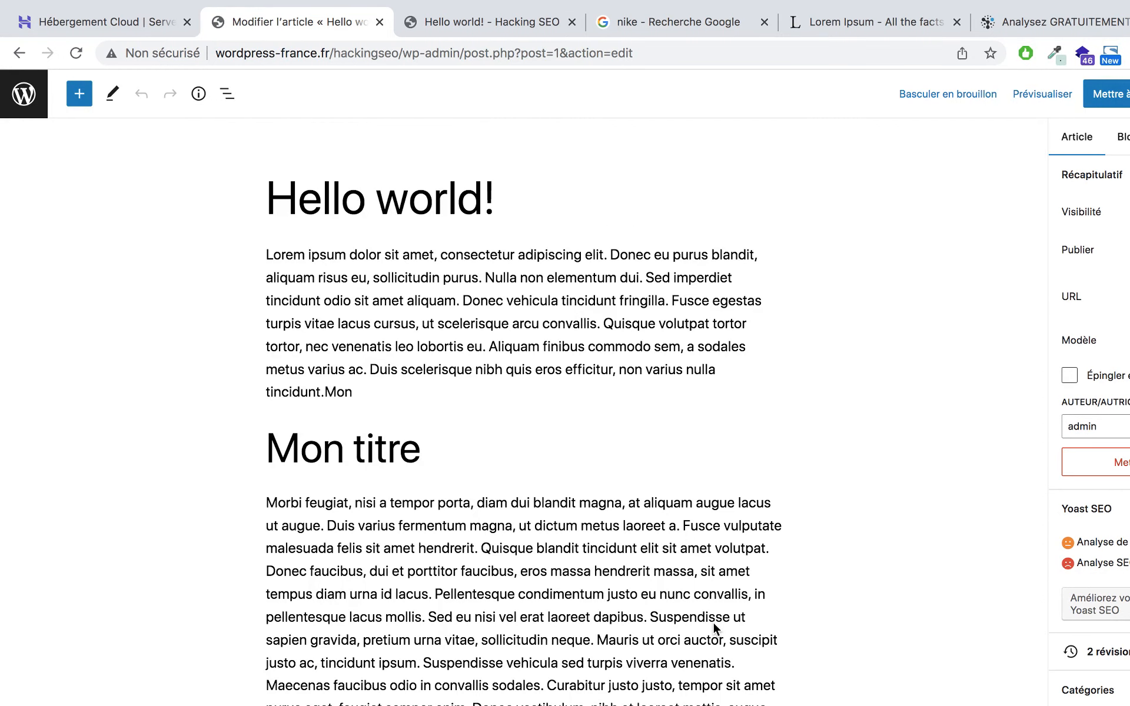